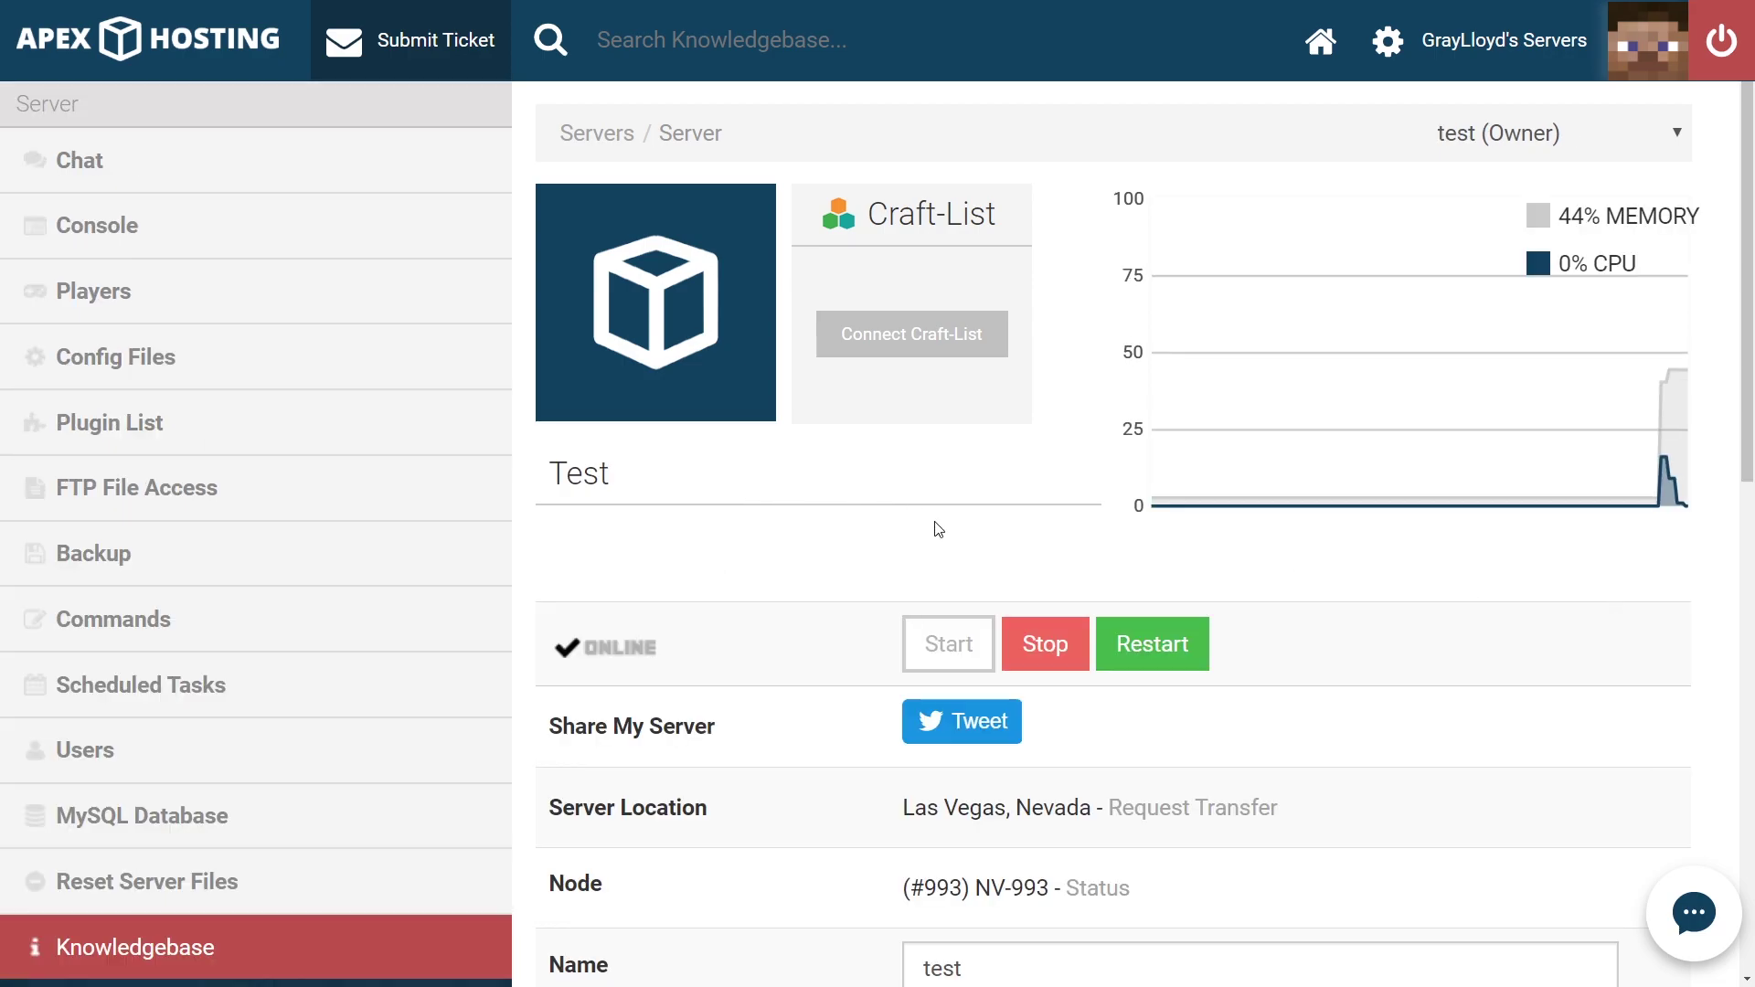
Stop the Test server and change its JAR file to Custom Server Jar
{"action": "left_click", "coordinate": [1075, 653]}
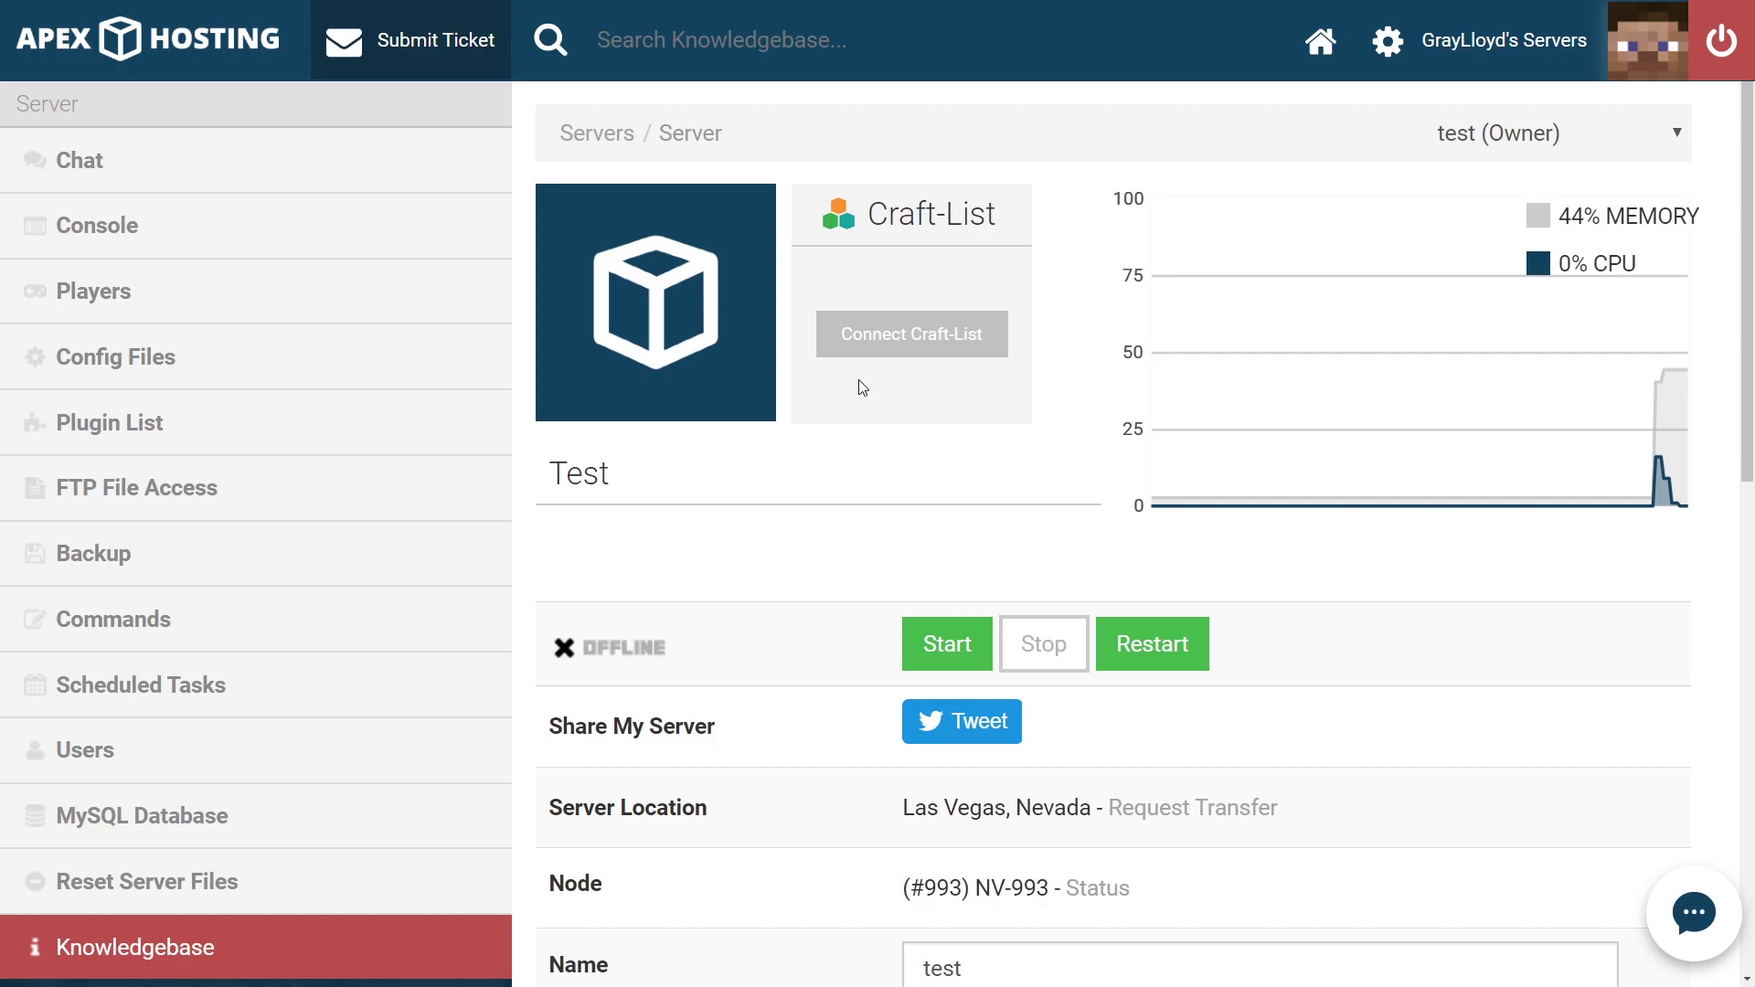
{"action": "scroll", "coordinate": [813, 512], "scroll_direction": "down", "scroll_amount": 4}
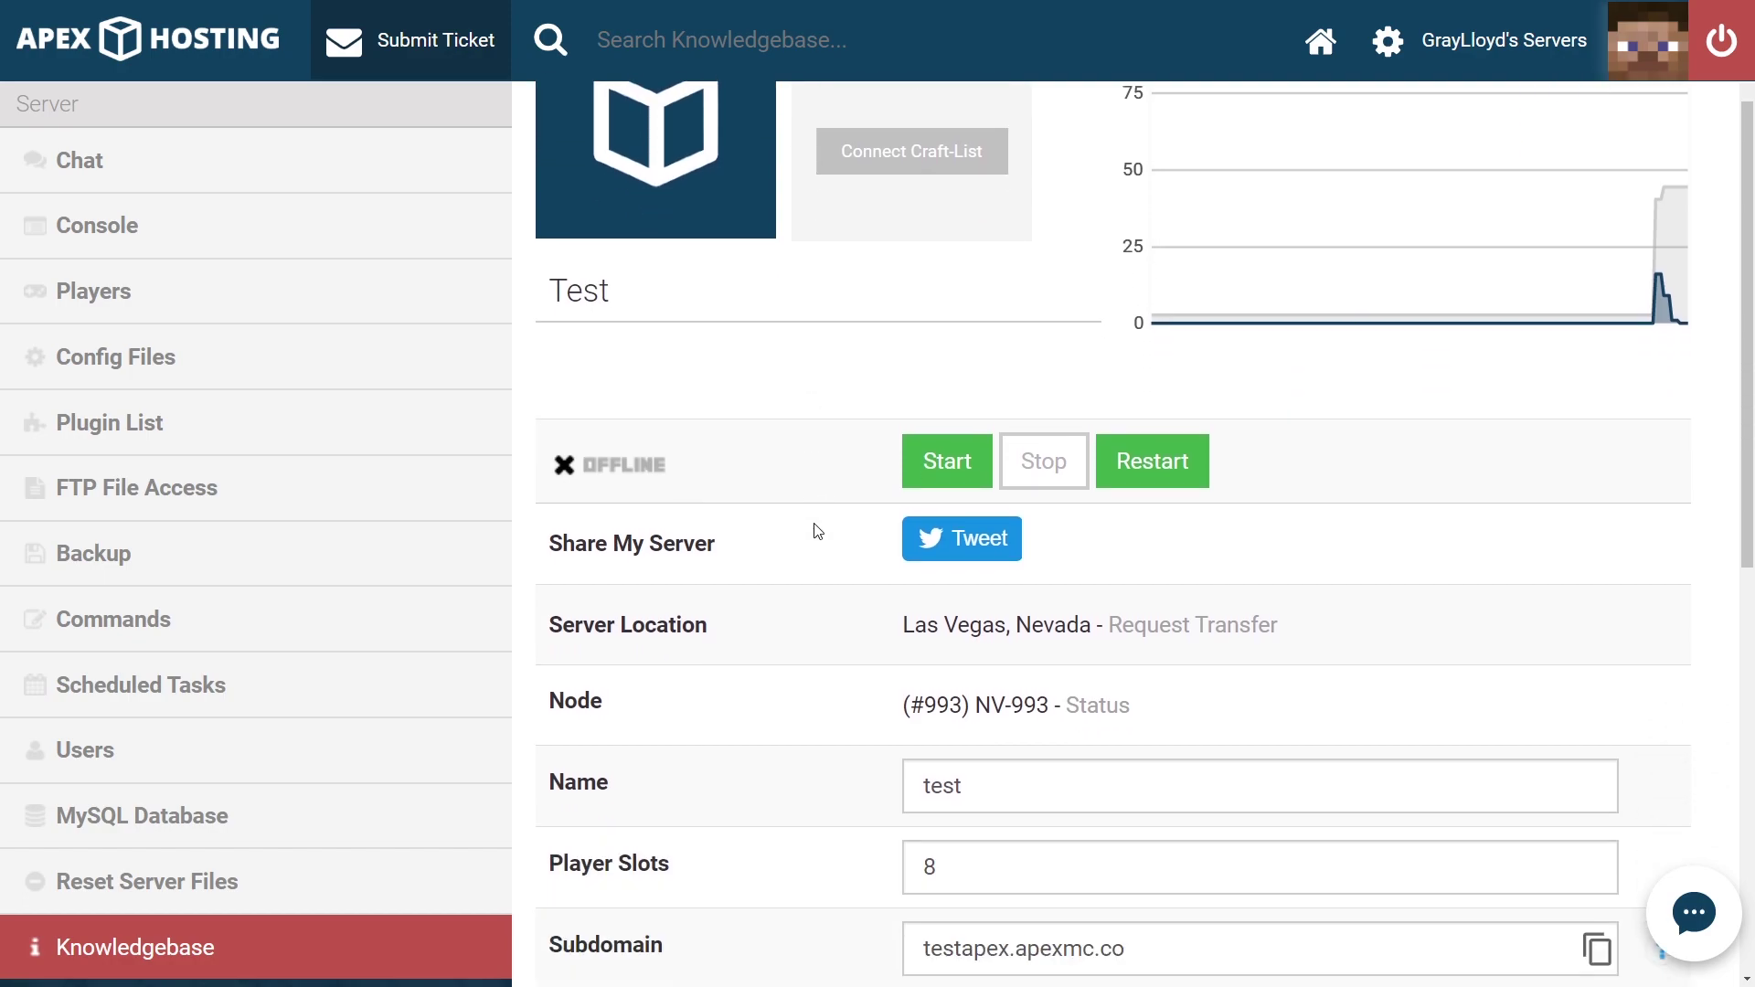
{"action": "scroll", "coordinate": [817, 530], "scroll_direction": "down", "scroll_amount": 7}
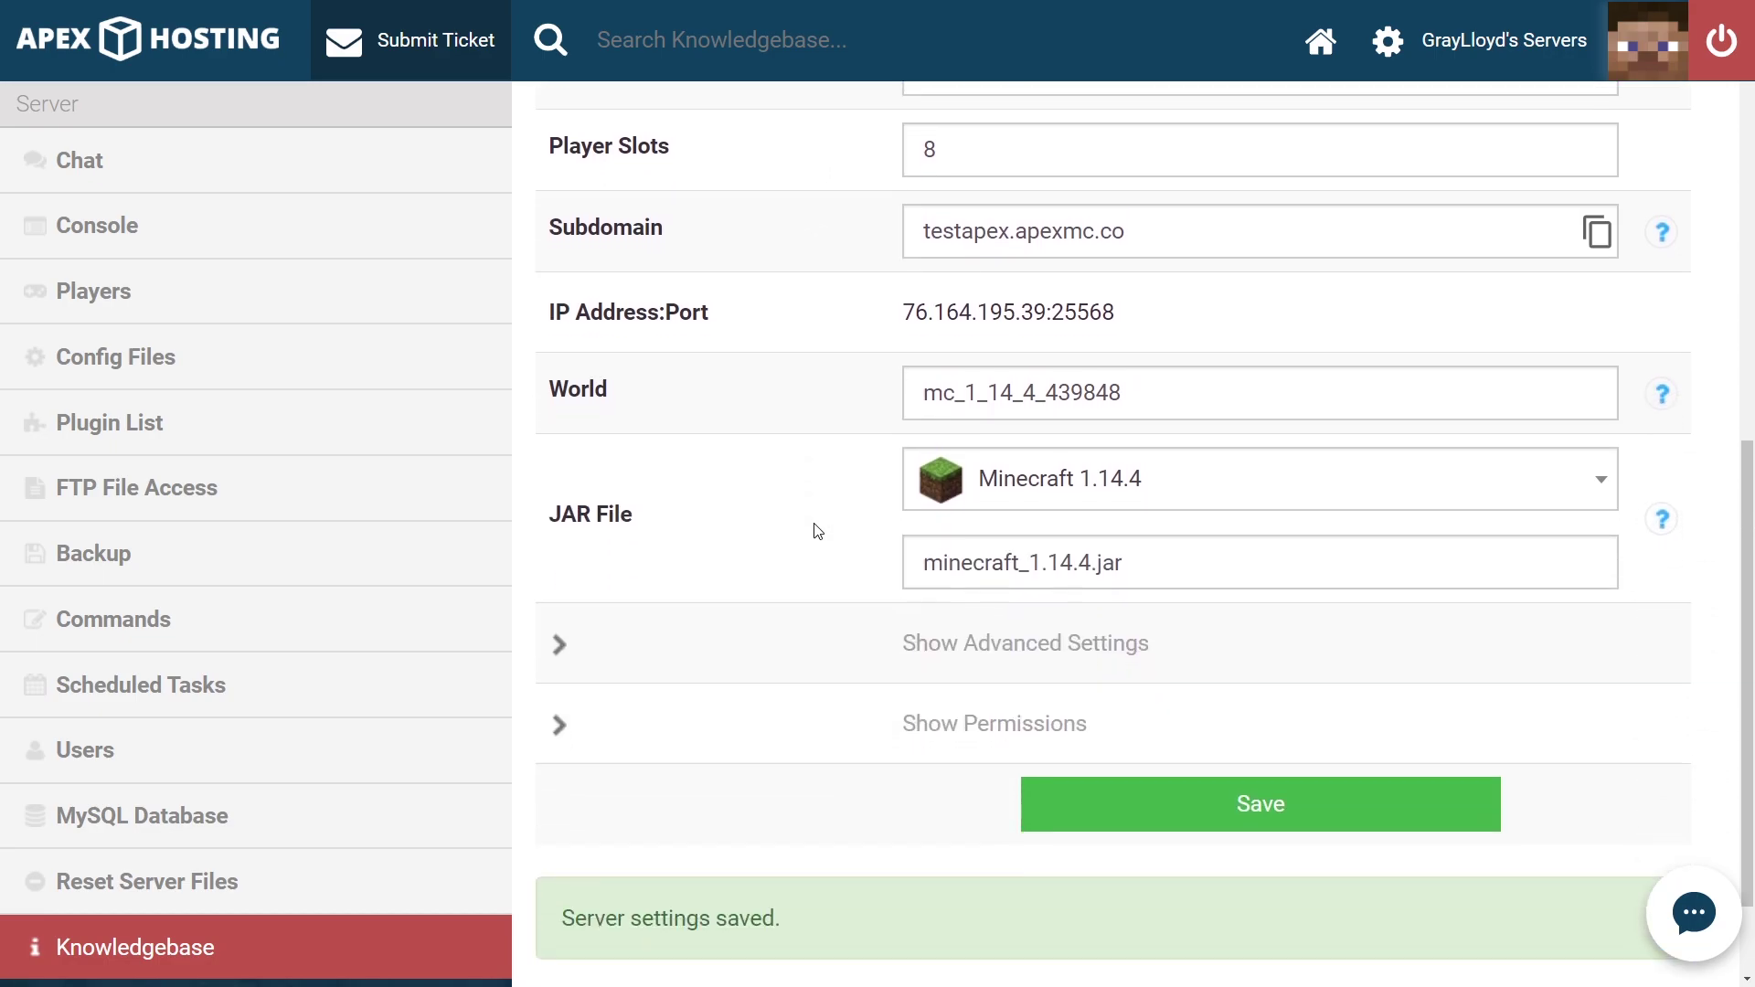
{"action": "left_click", "coordinate": [1078, 502]}
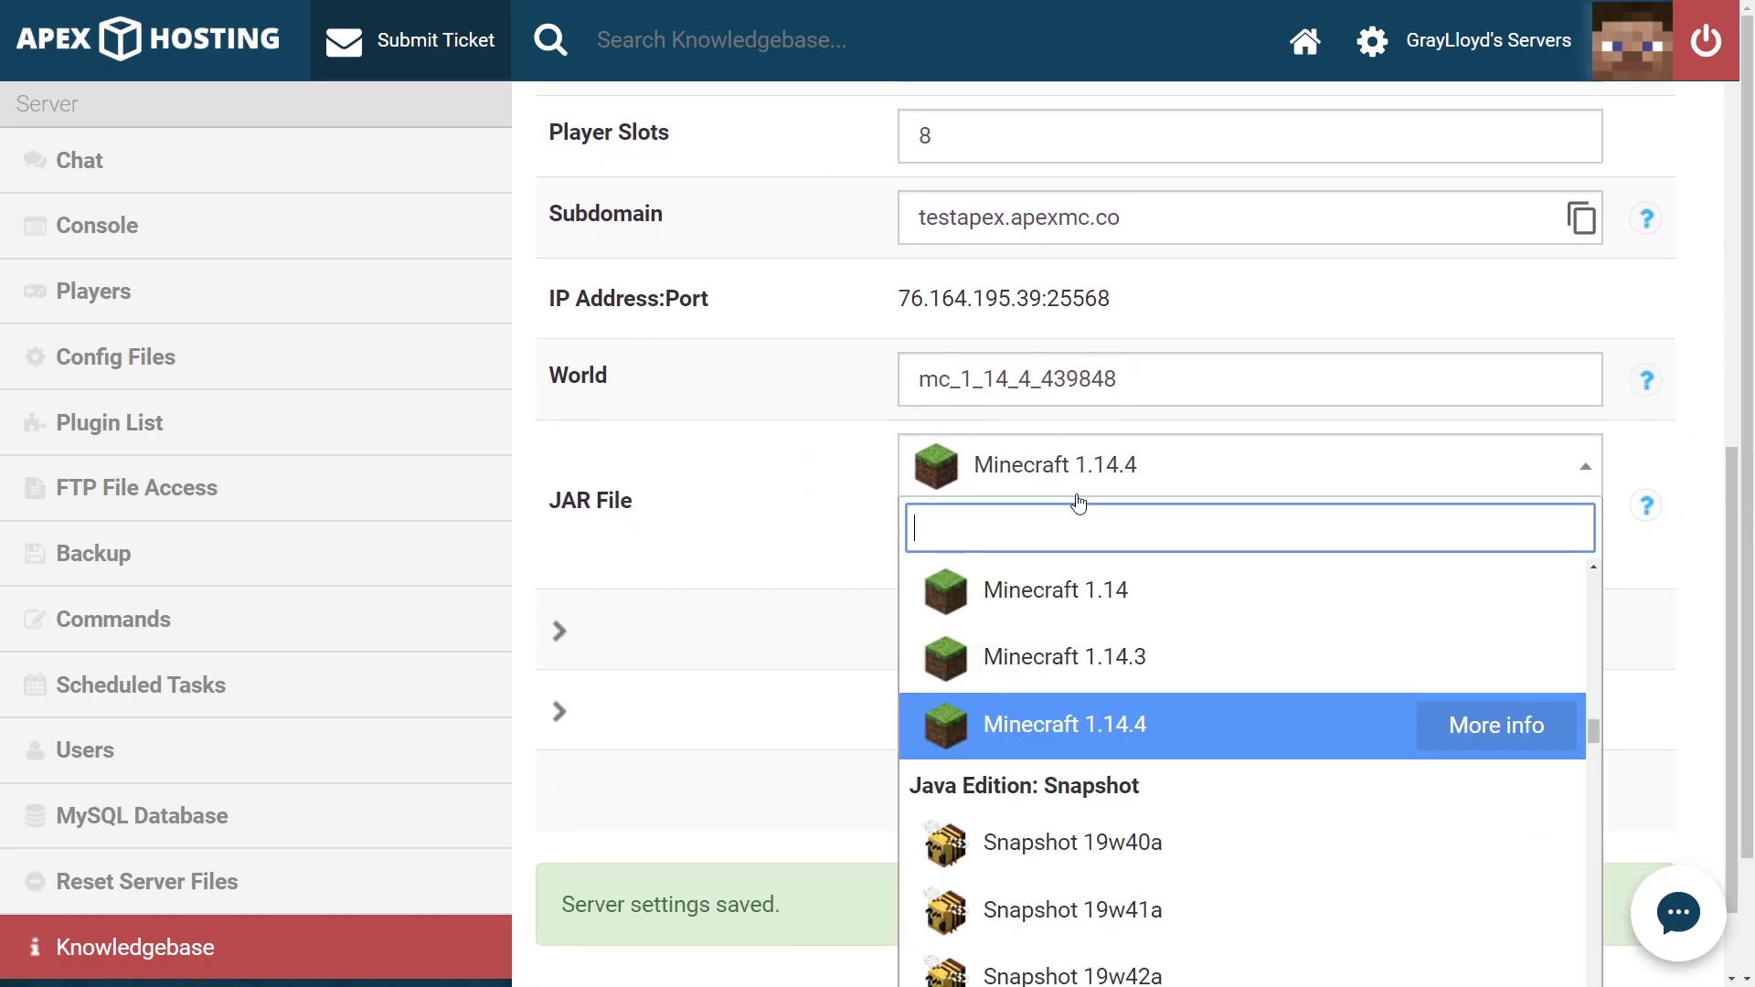
{"action": "scroll", "coordinate": [1134, 685], "scroll_direction": "up", "scroll_amount": 8}
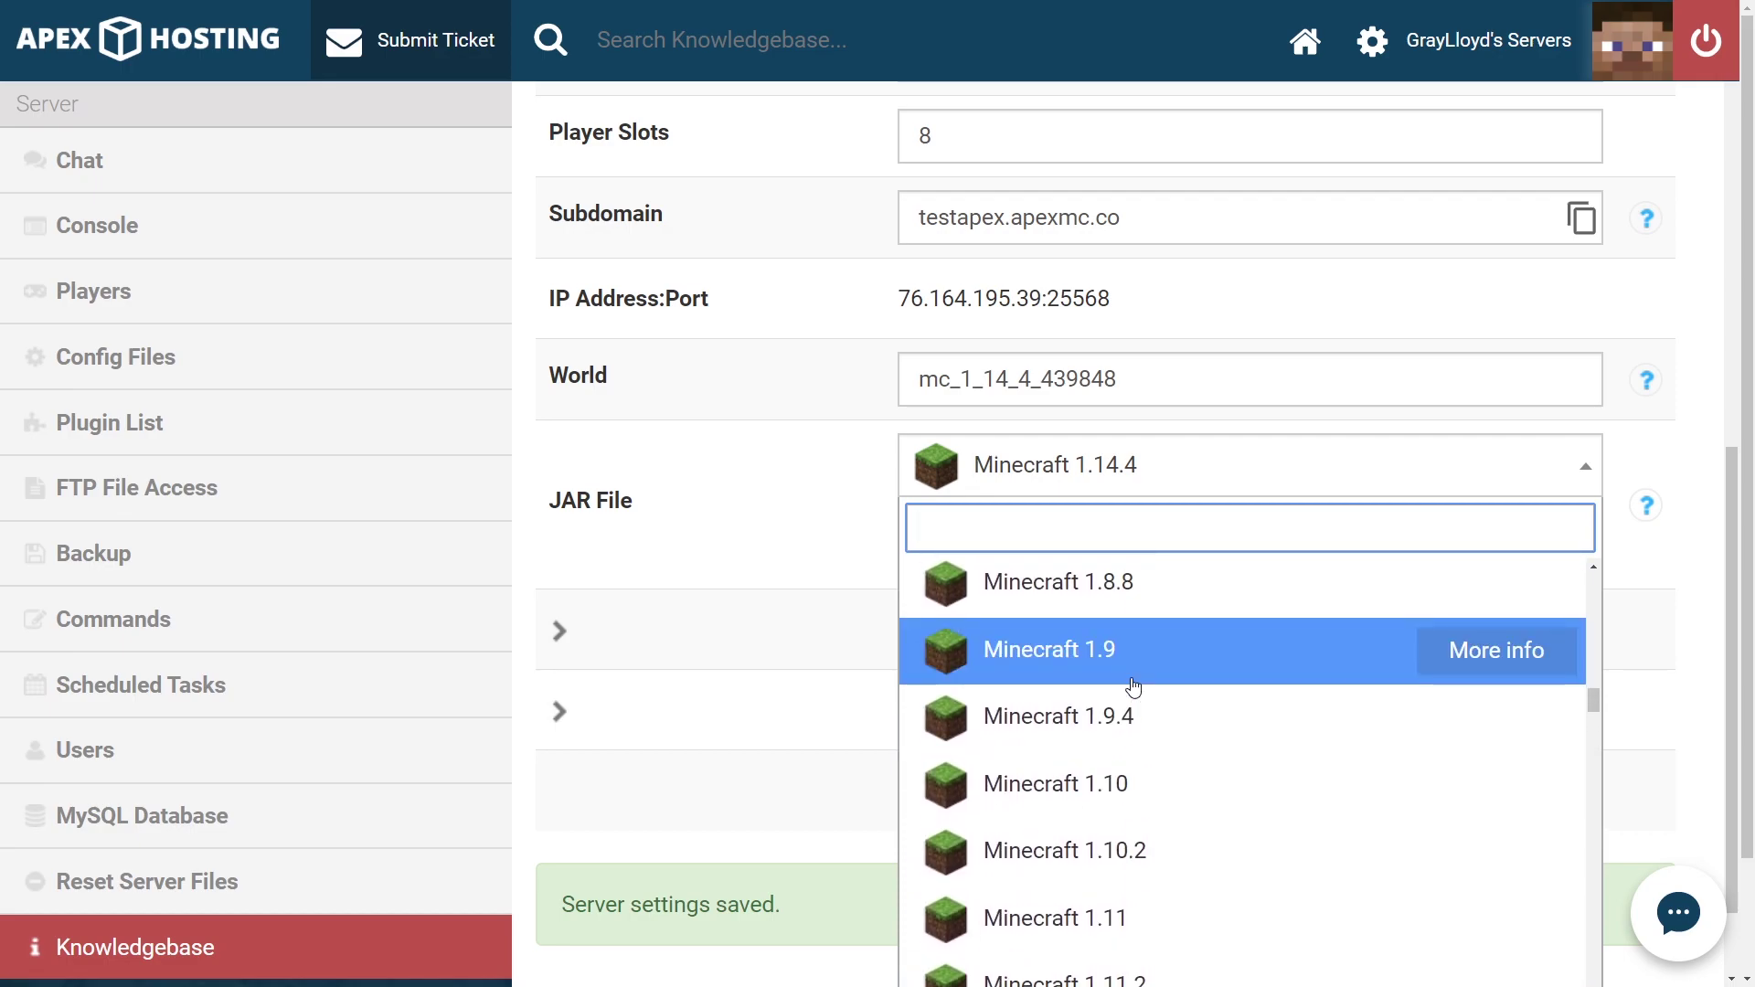
{"action": "type", "text": "cus"}
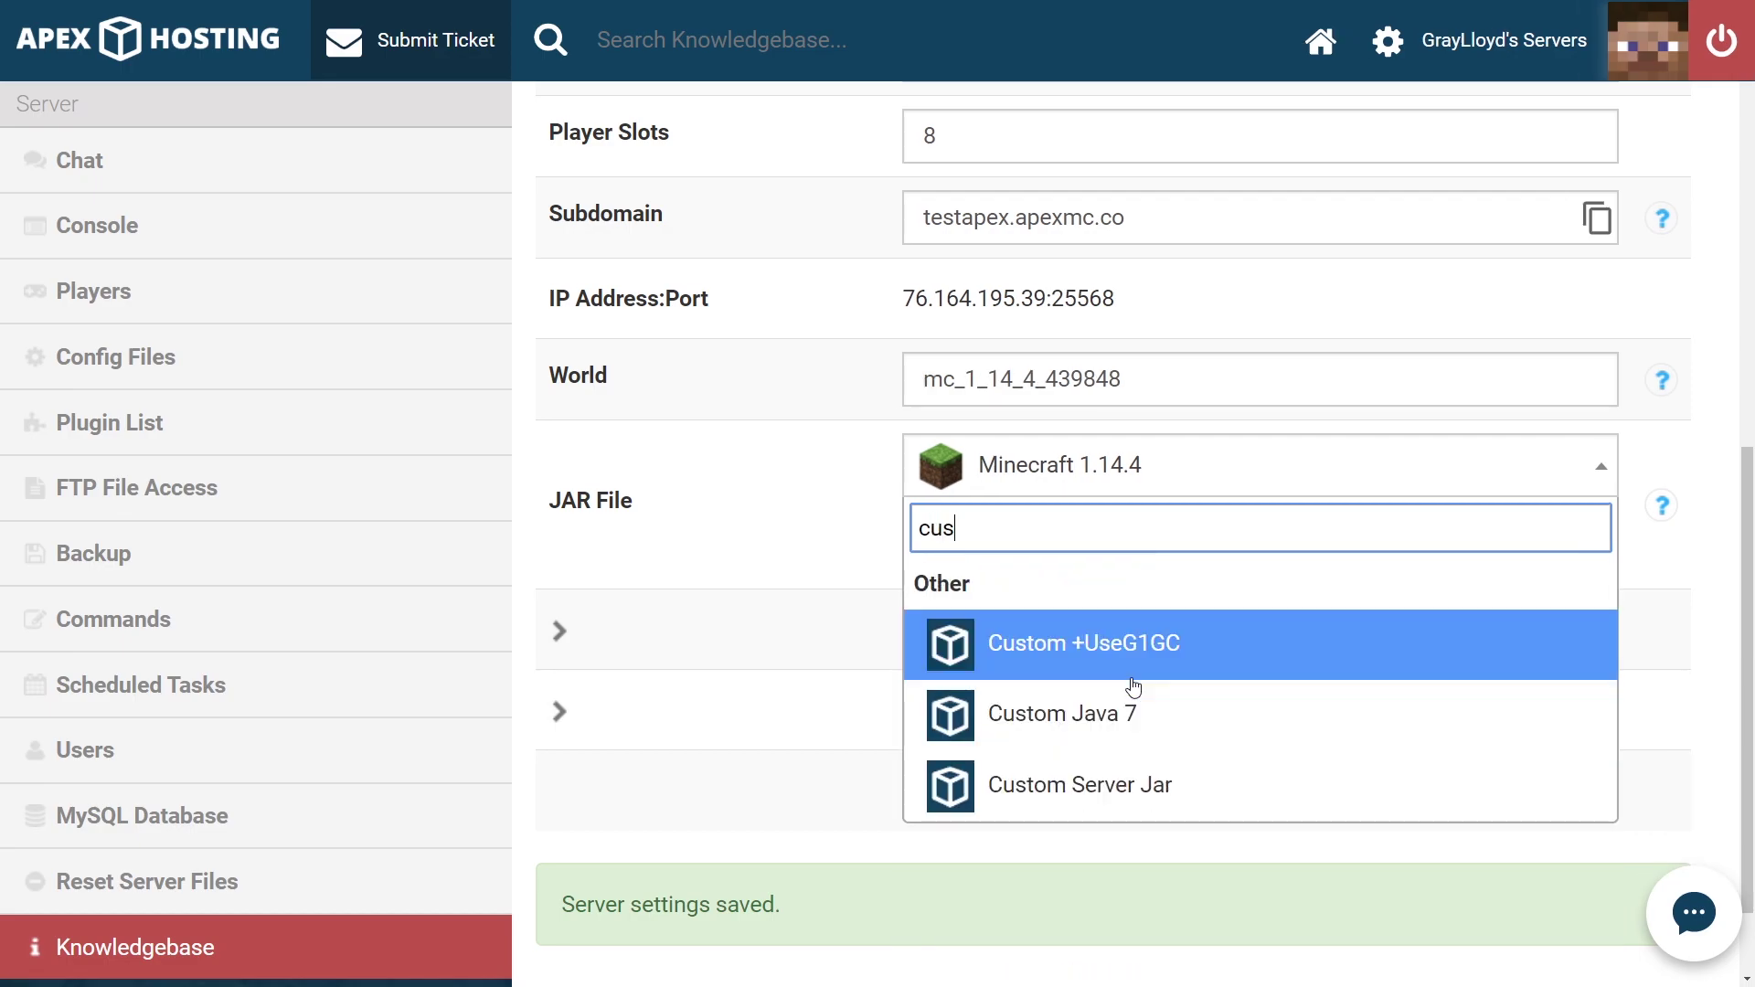
{"action": "left_click", "coordinate": [1226, 789]}
{"action": "left_click", "coordinate": [870, 698]}
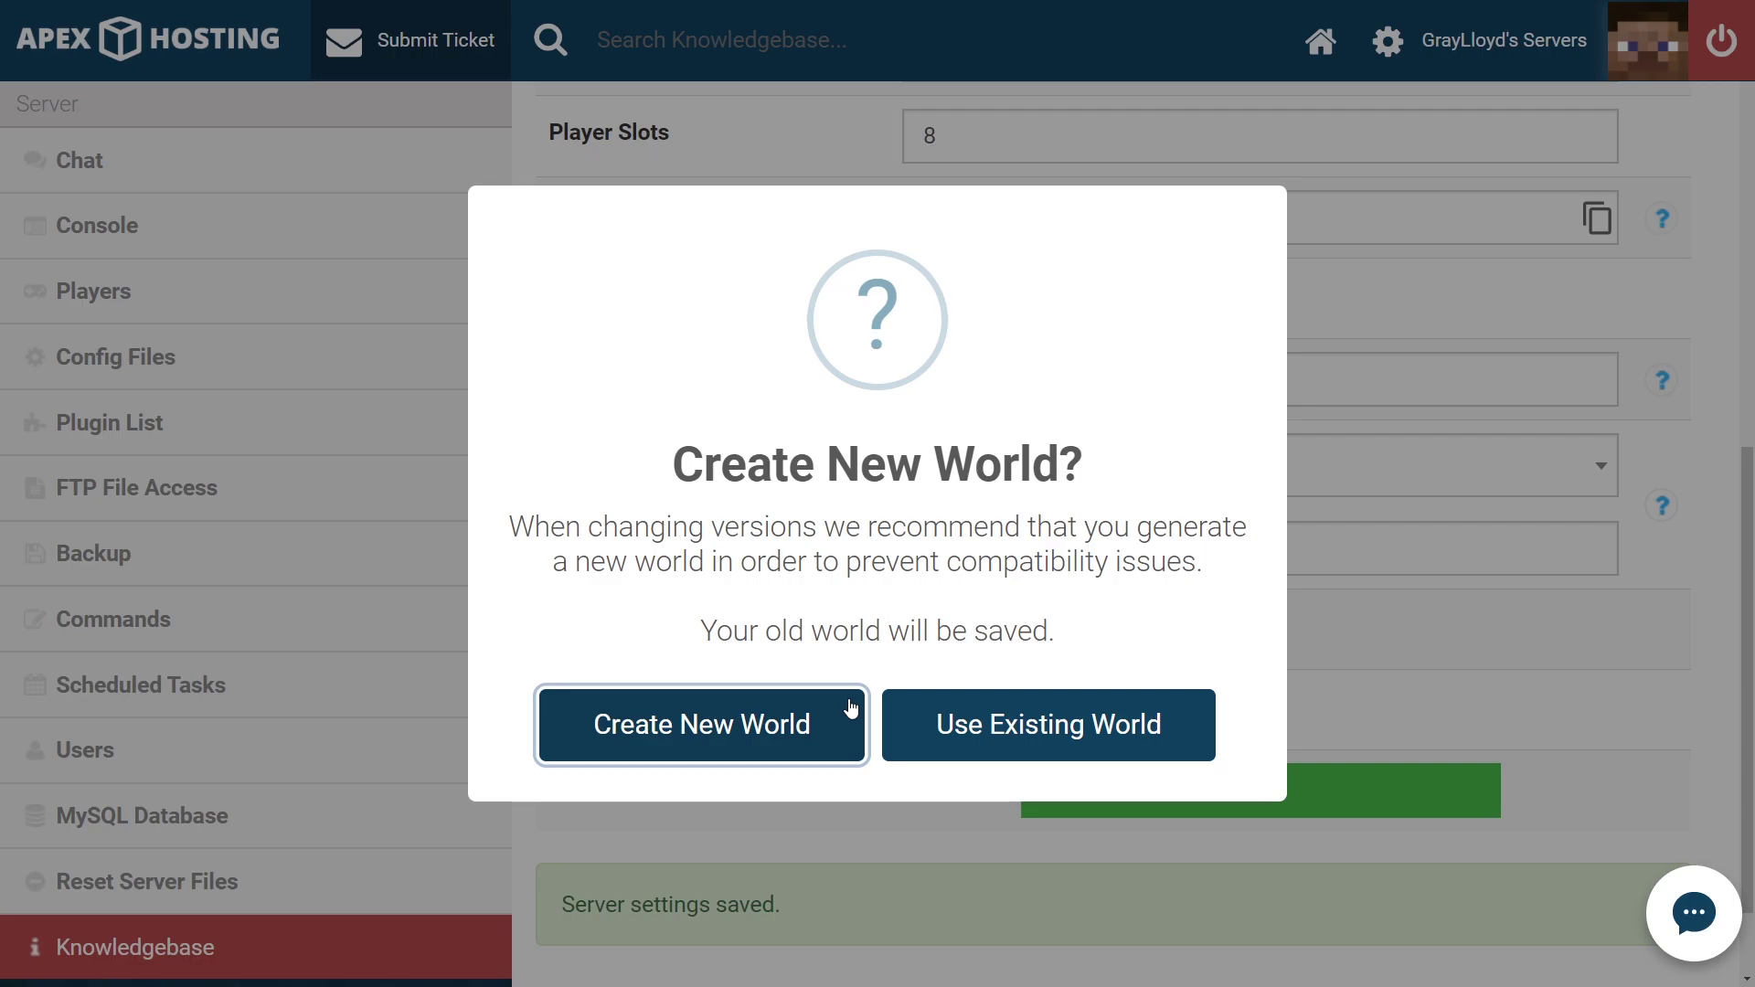
Create a new world for the custom jar, then log into FTP File Access and open the jar folder
{"action": "left_click", "coordinate": [851, 709]}
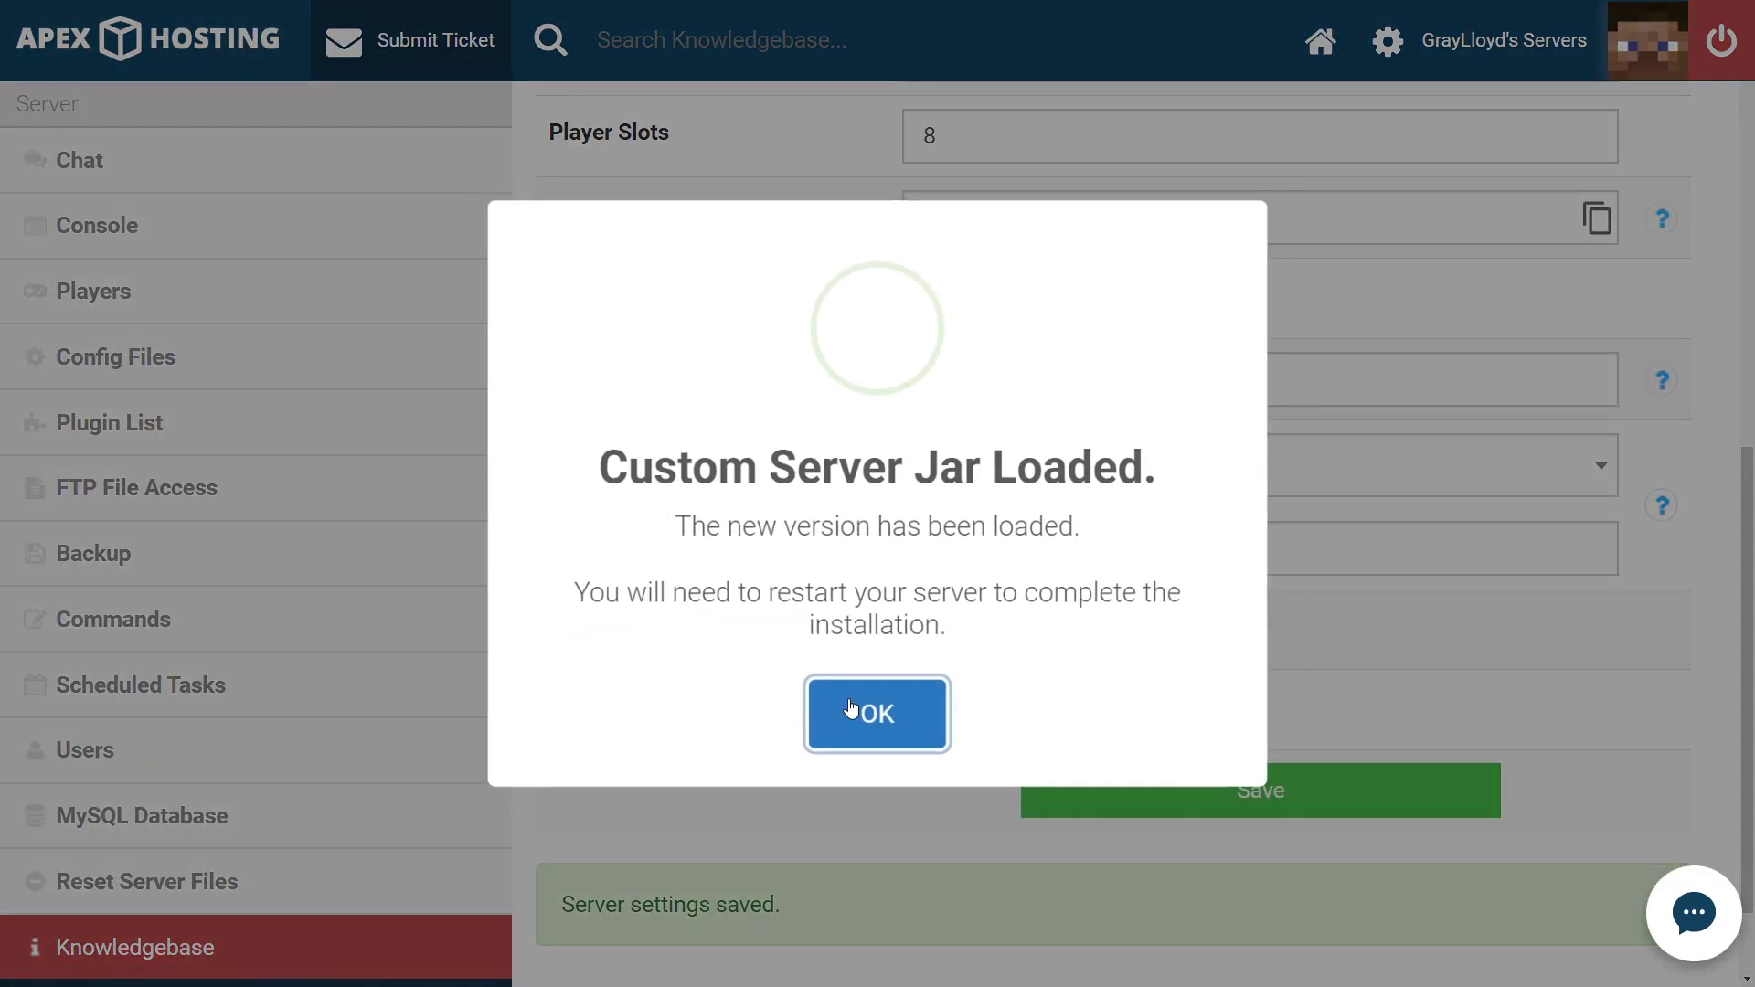
{"action": "left_click", "coordinate": [850, 708]}
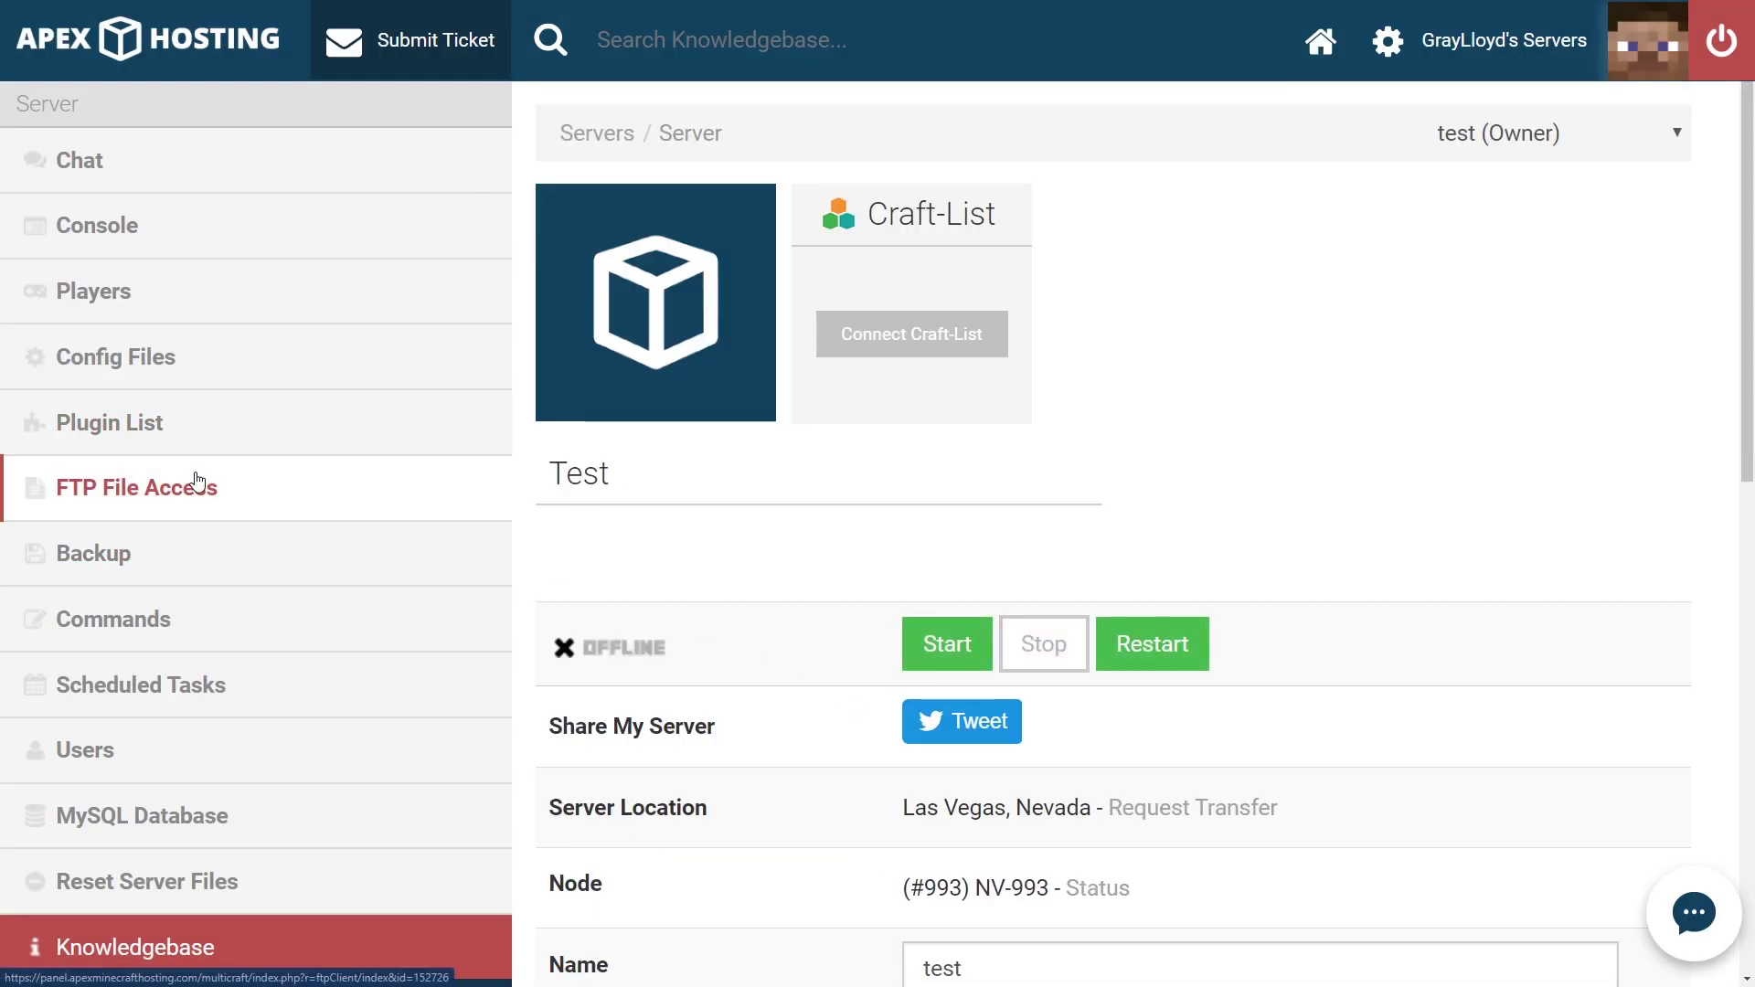
{"action": "left_click", "coordinate": [90, 494]}
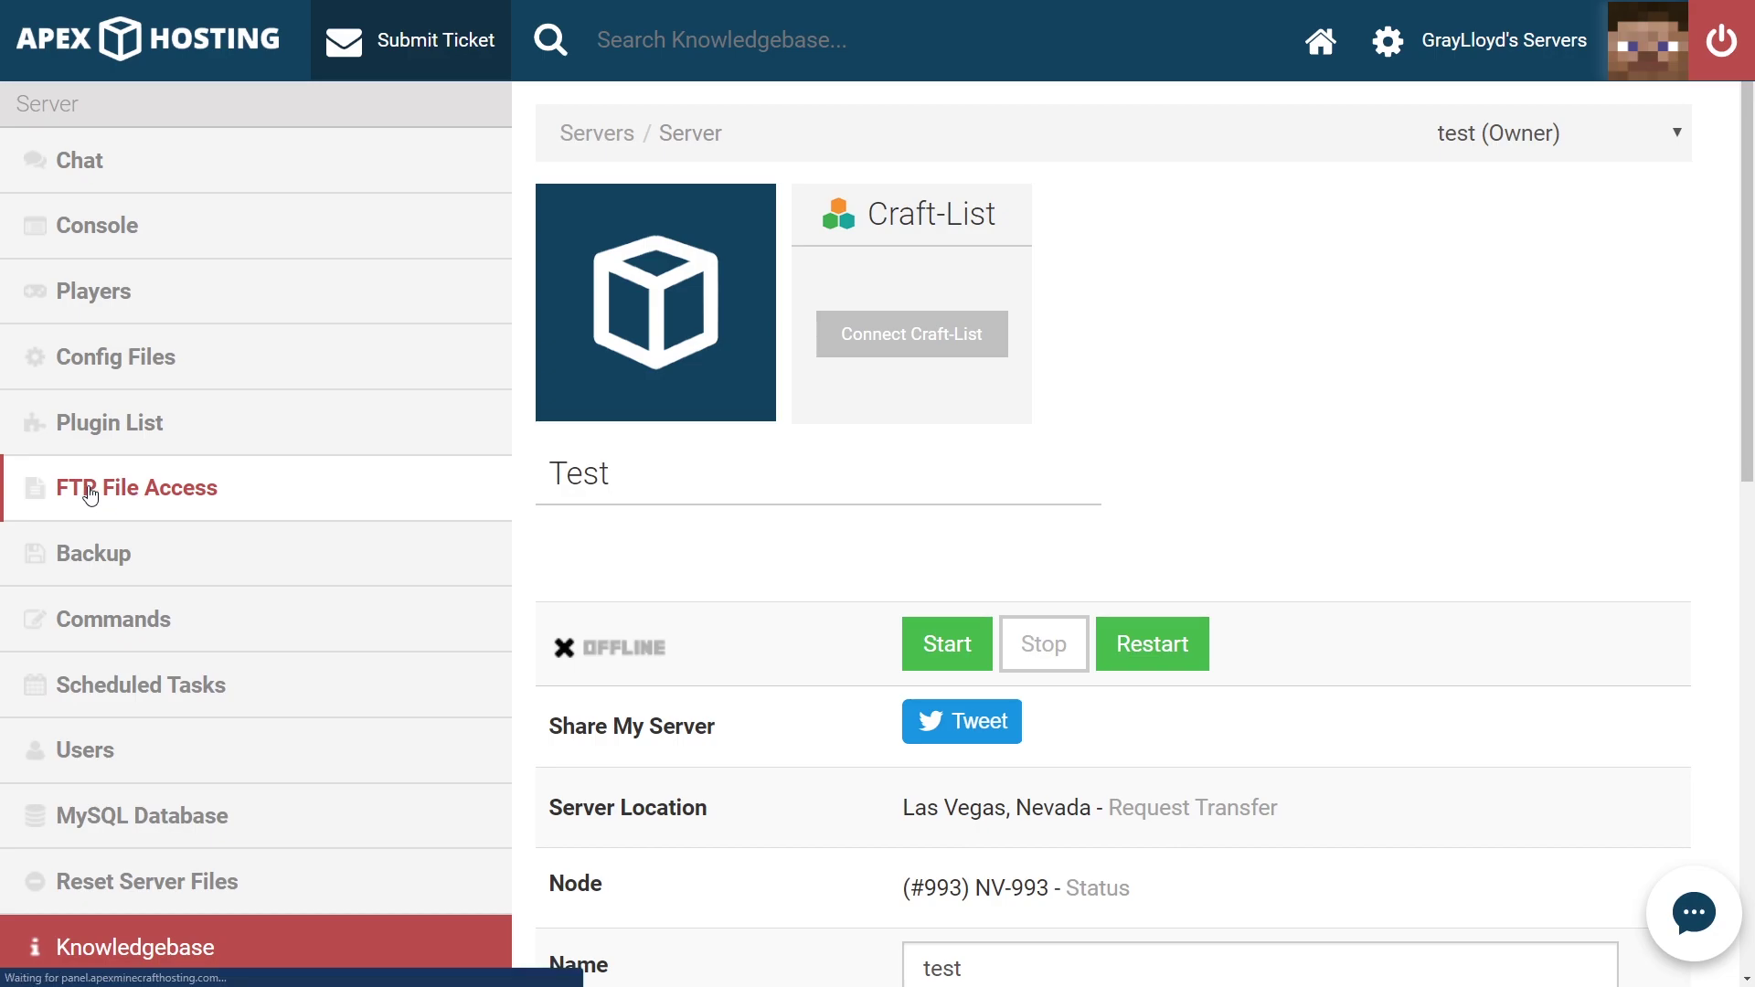
{"action": "left_click", "coordinate": [1082, 552]}
{"action": "left_click", "coordinate": [1088, 605]}
{"action": "left_click", "coordinate": [1136, 639]}
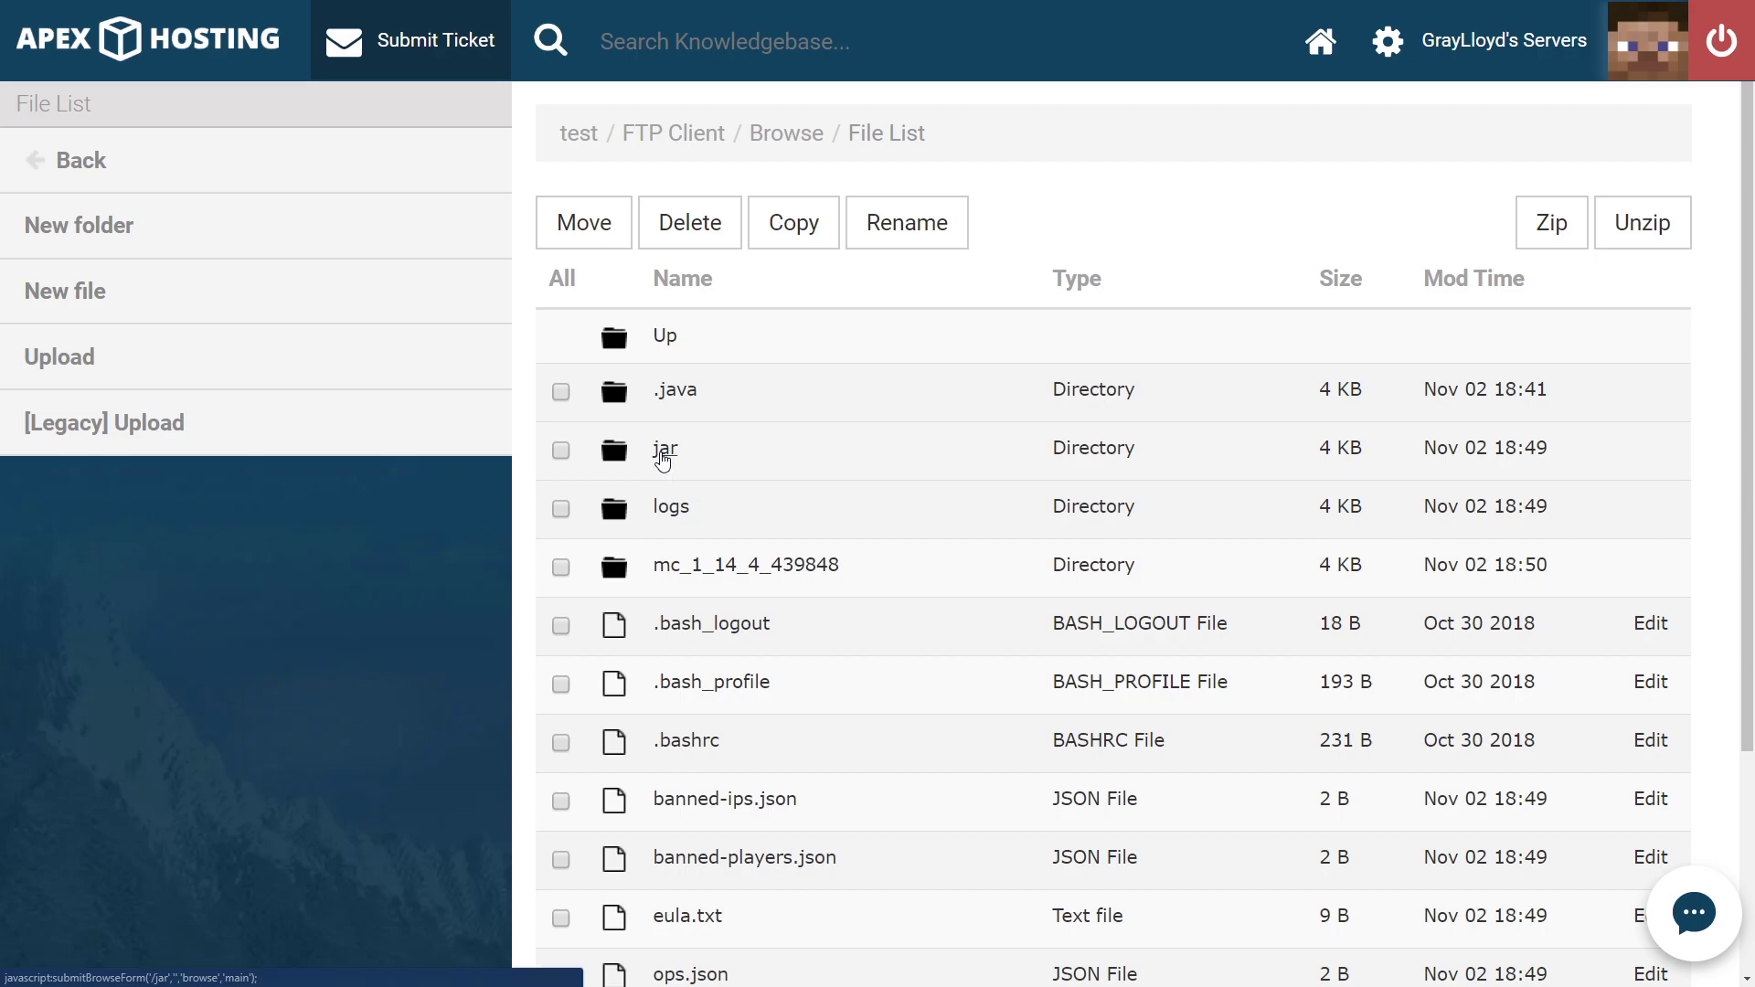
{"action": "left_click", "coordinate": [664, 450]}
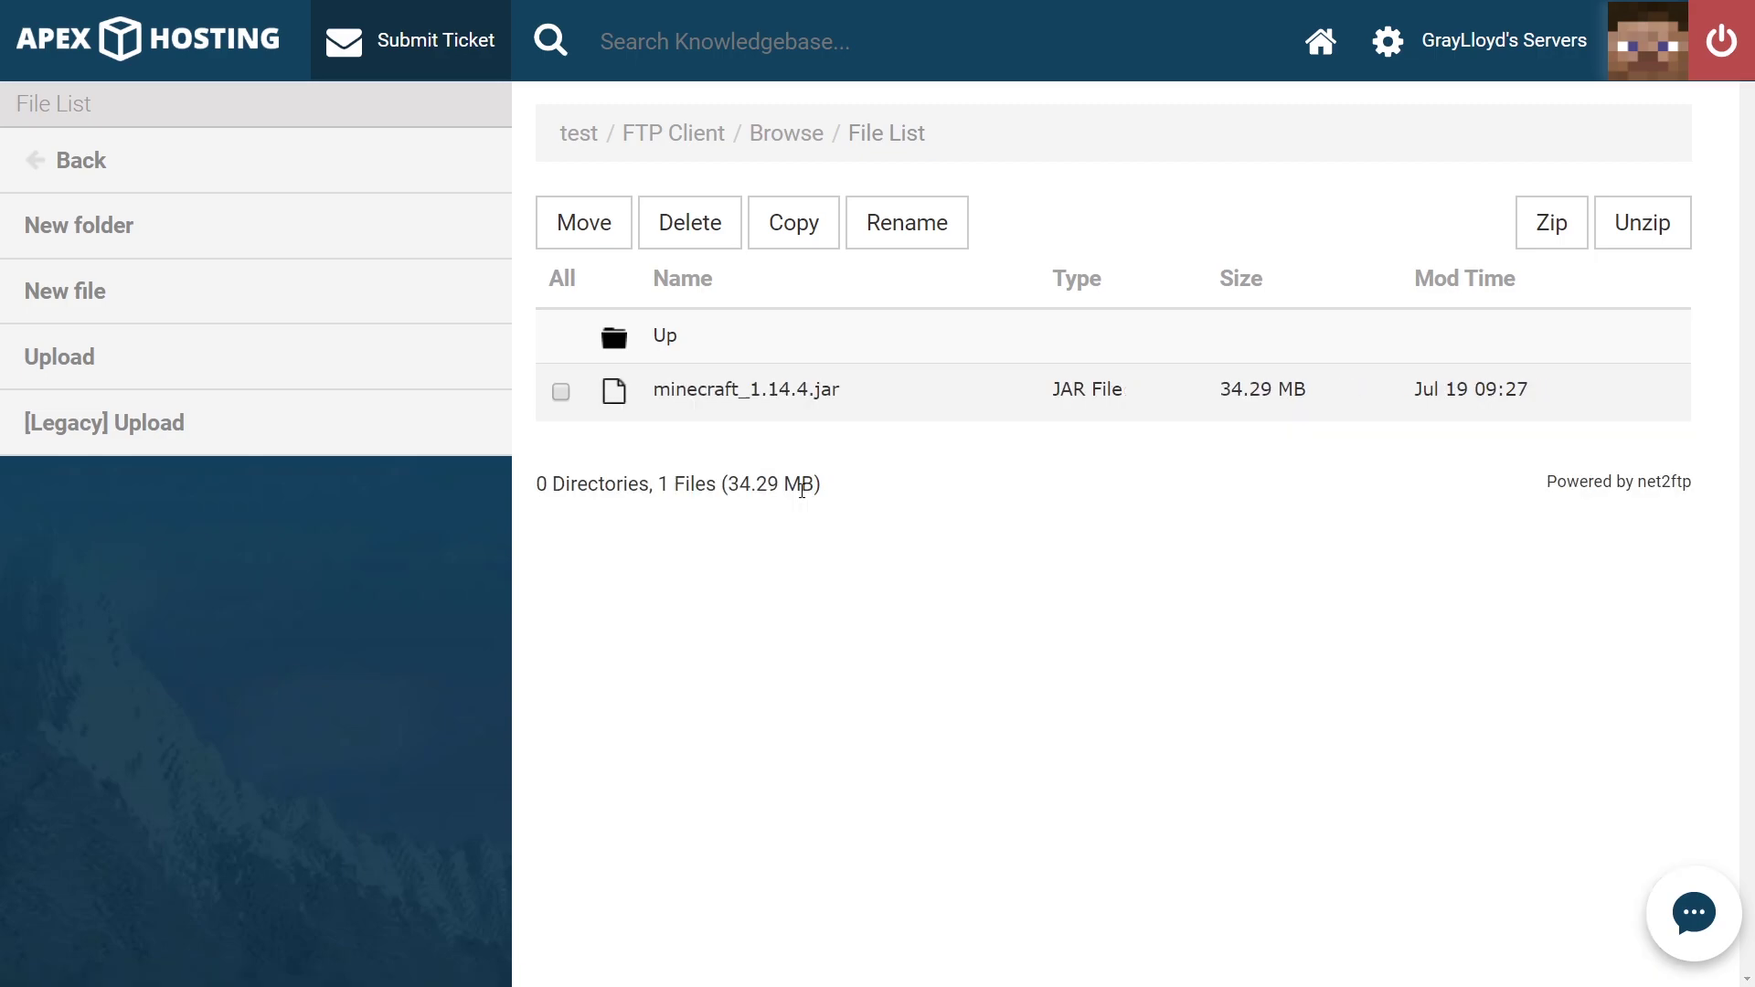
Open the /jar upload page and rename the local forge jar to 'custom'
{"action": "left_click", "coordinate": [107, 354]}
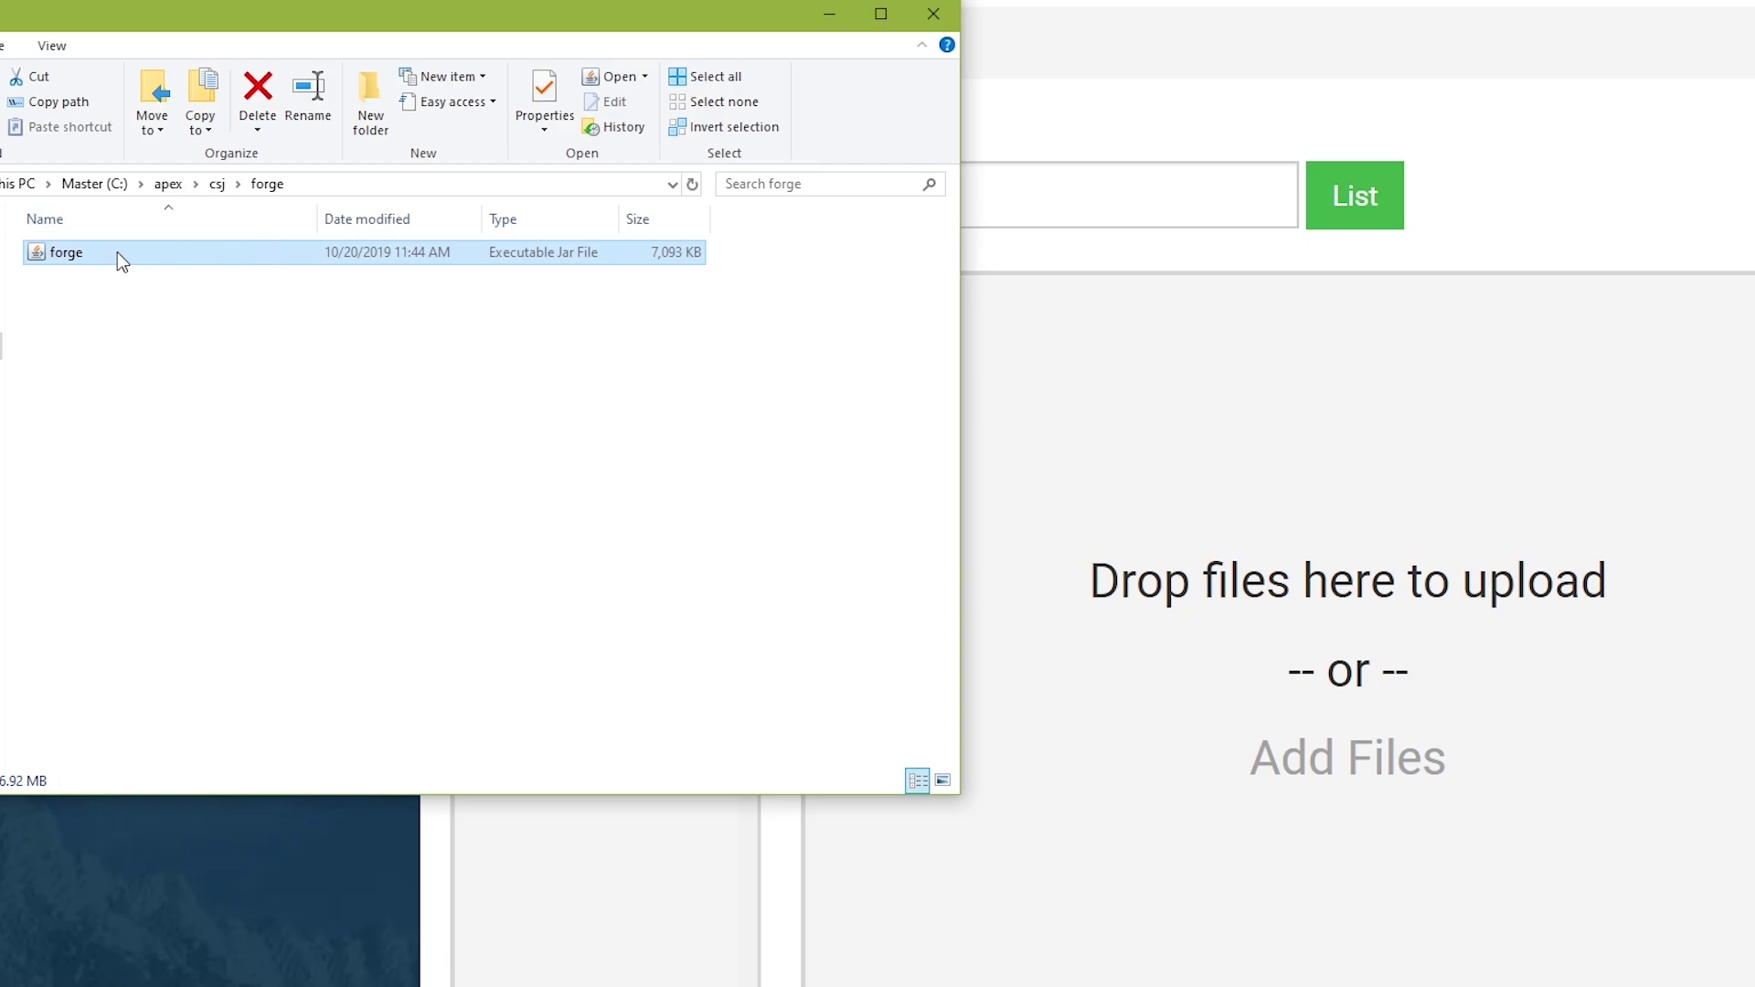
{"action": "right_click", "coordinate": [176, 272]}
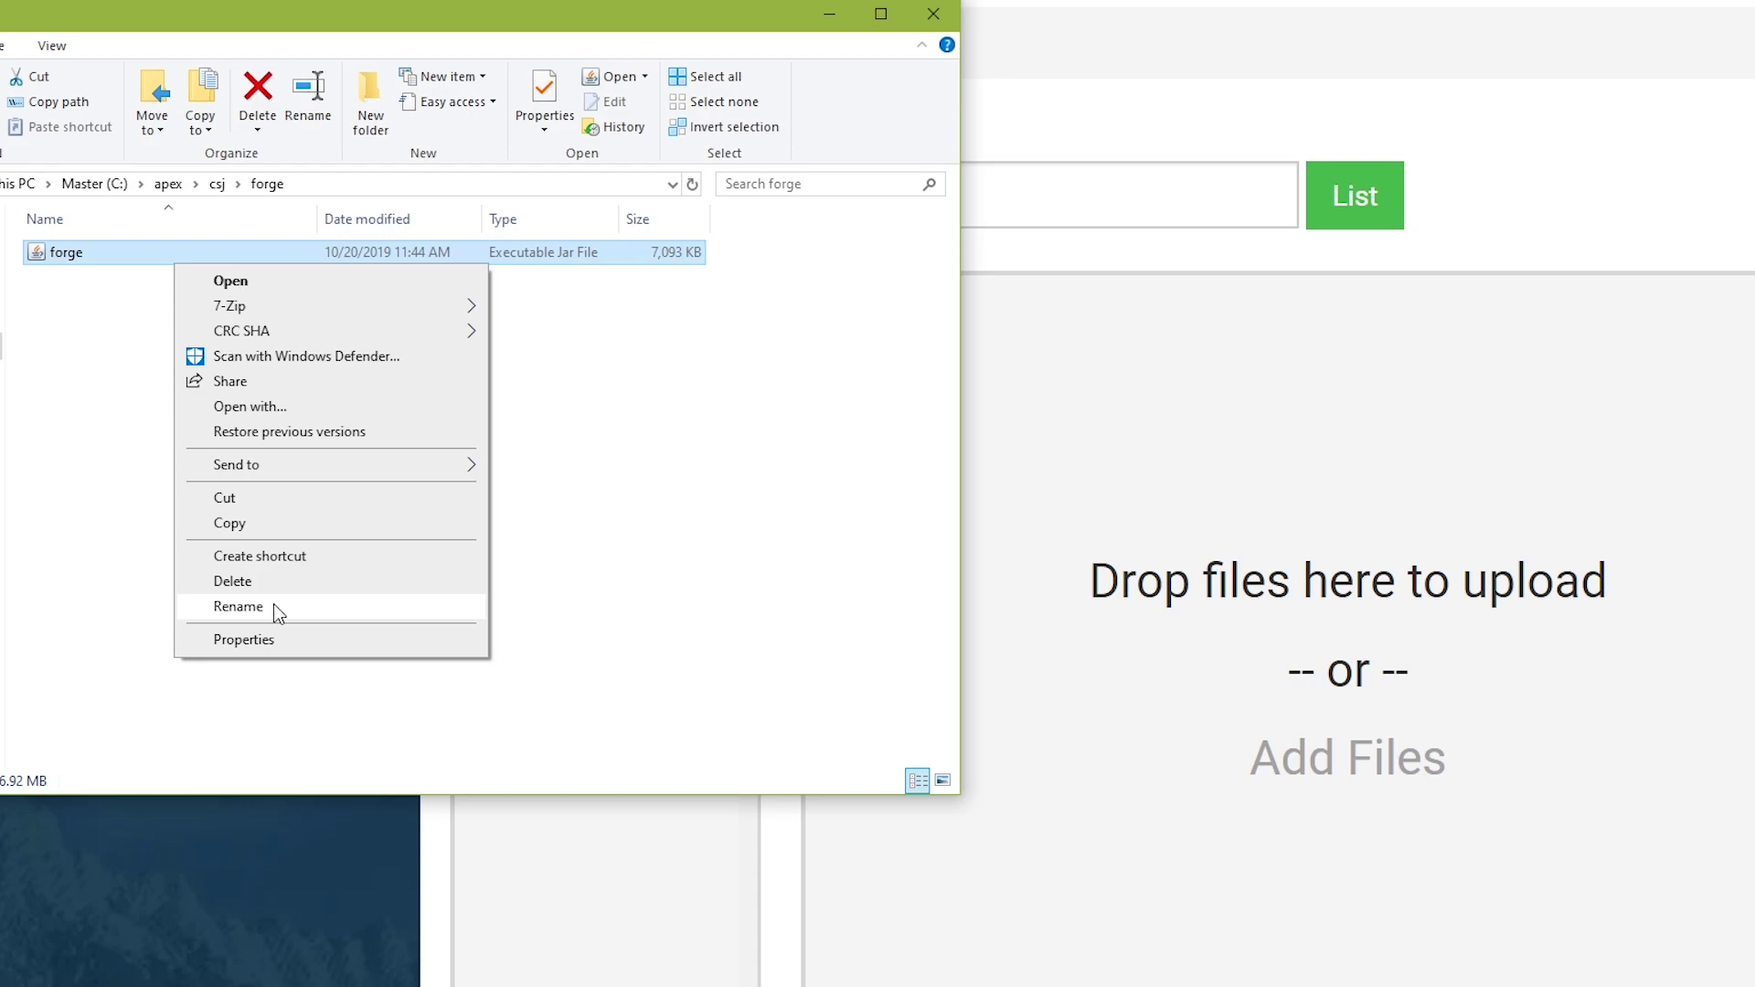
{"action": "right_click", "coordinate": [76, 260]}
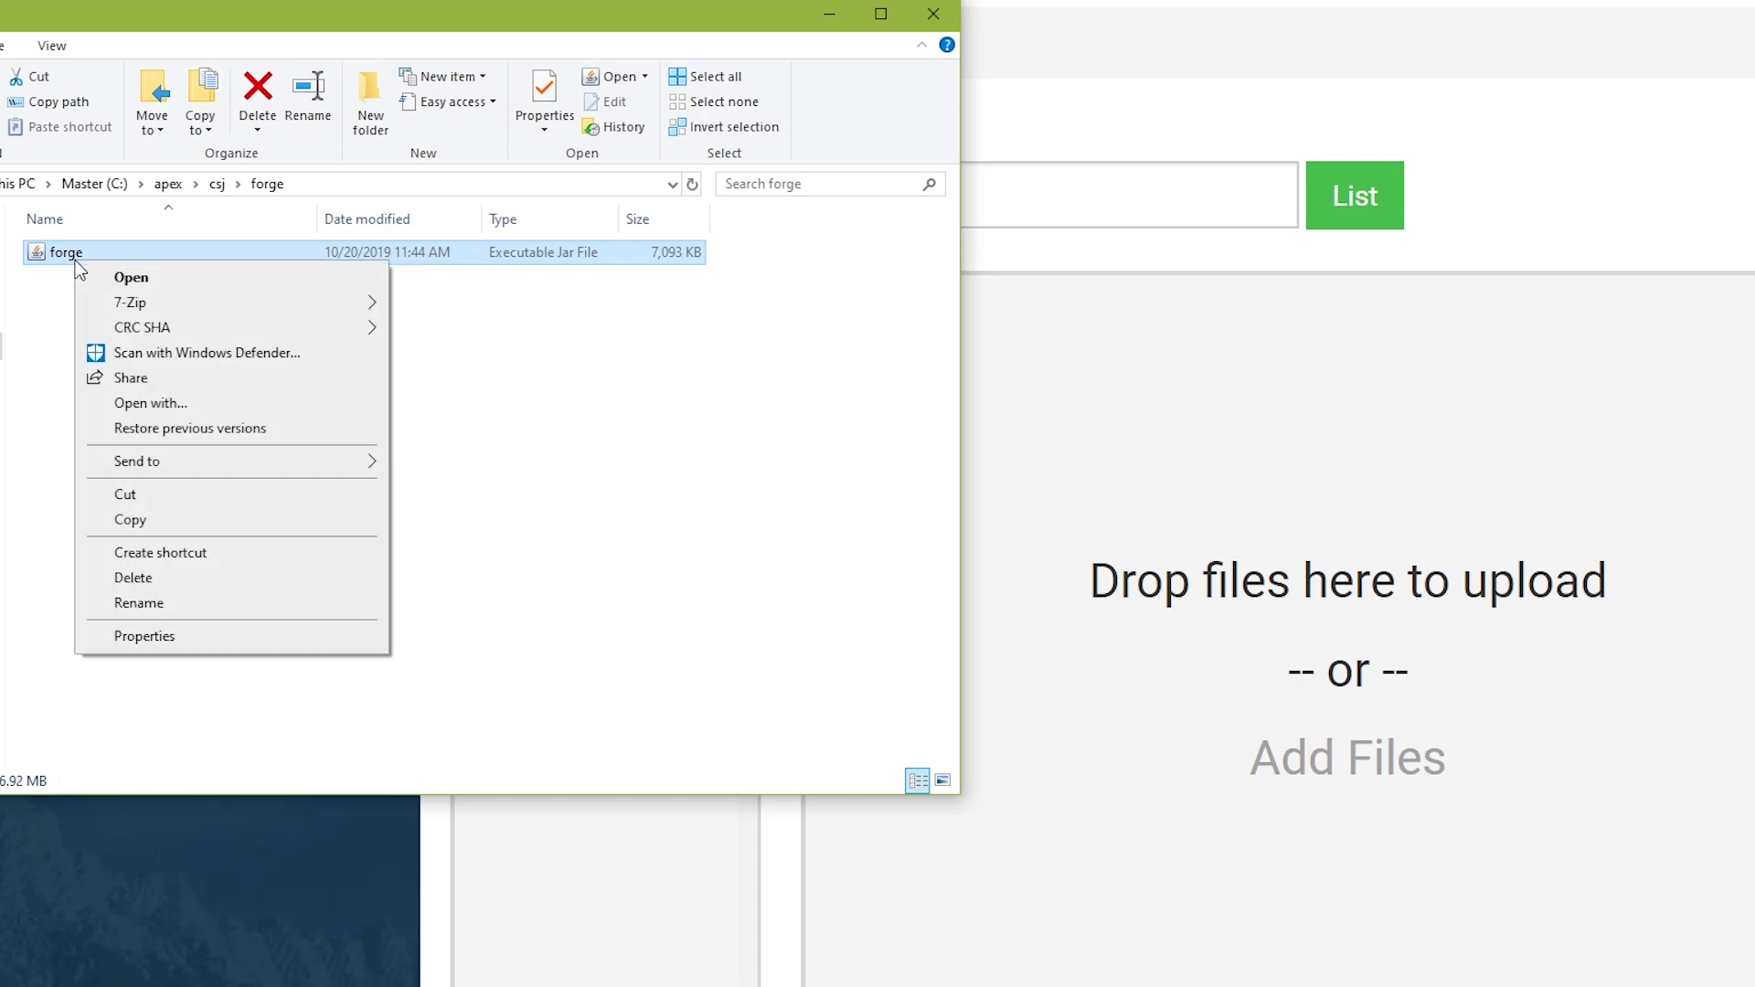
{"action": "left_click", "coordinate": [139, 603]}
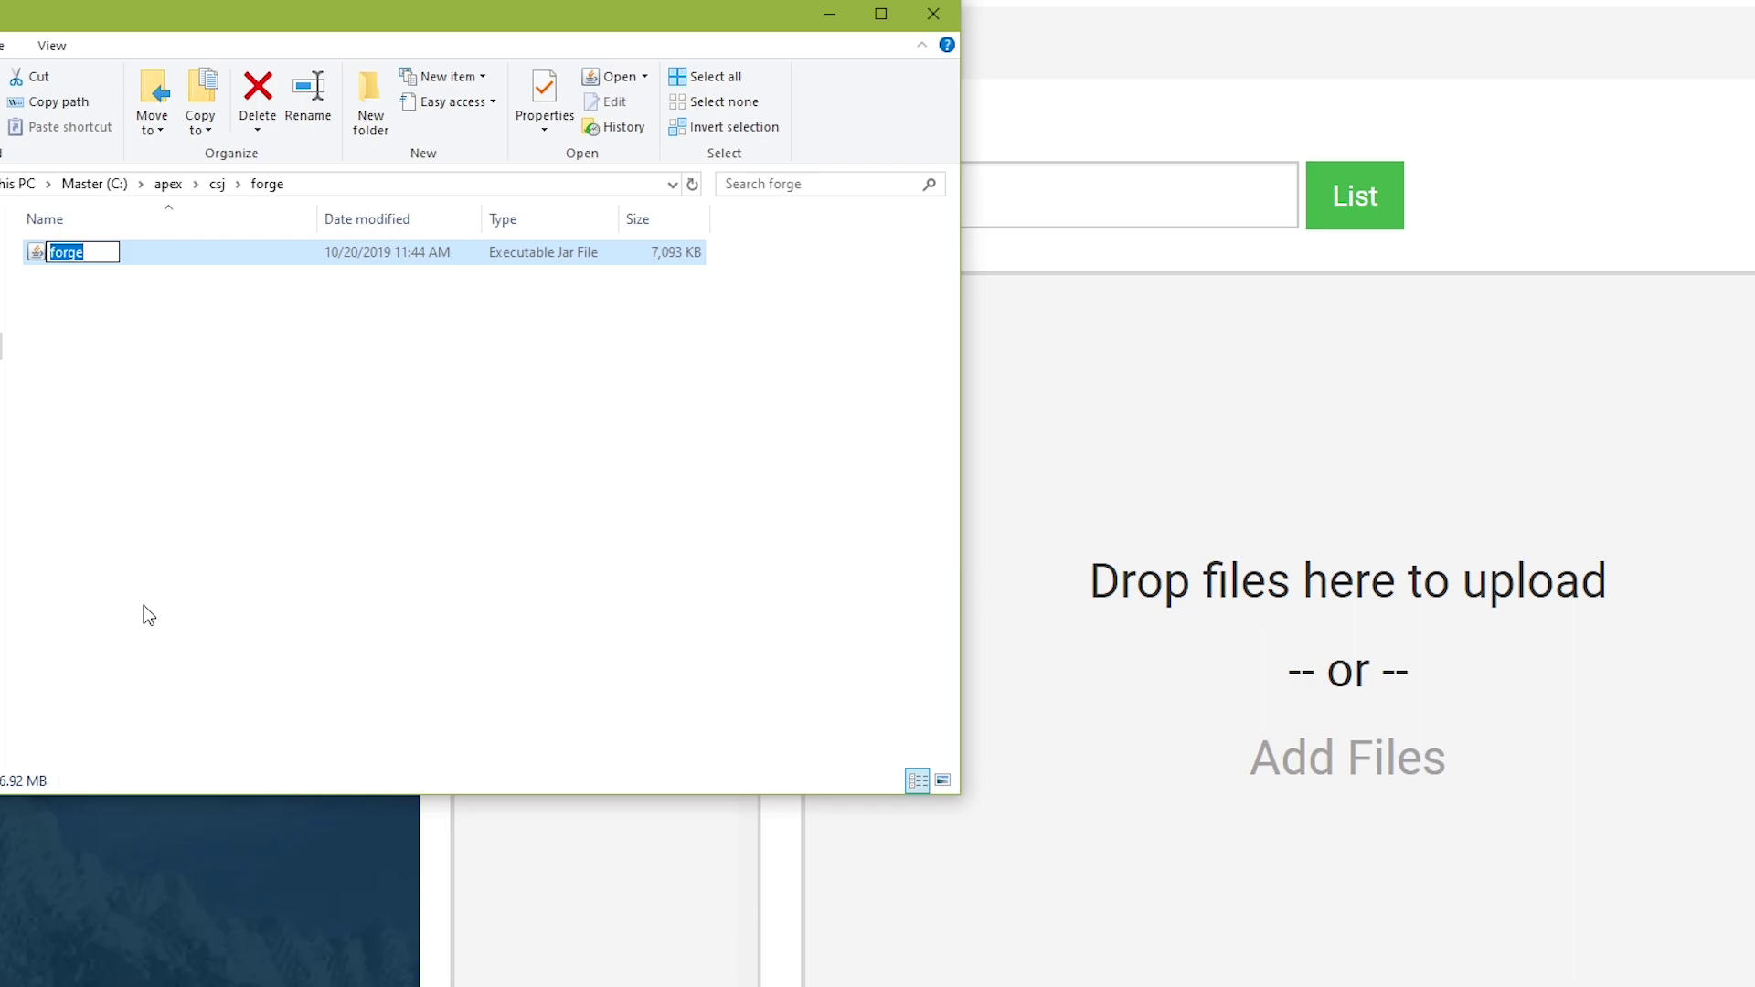
{"action": "type", "text": "custom"}
{"action": "key", "text": "Return"}
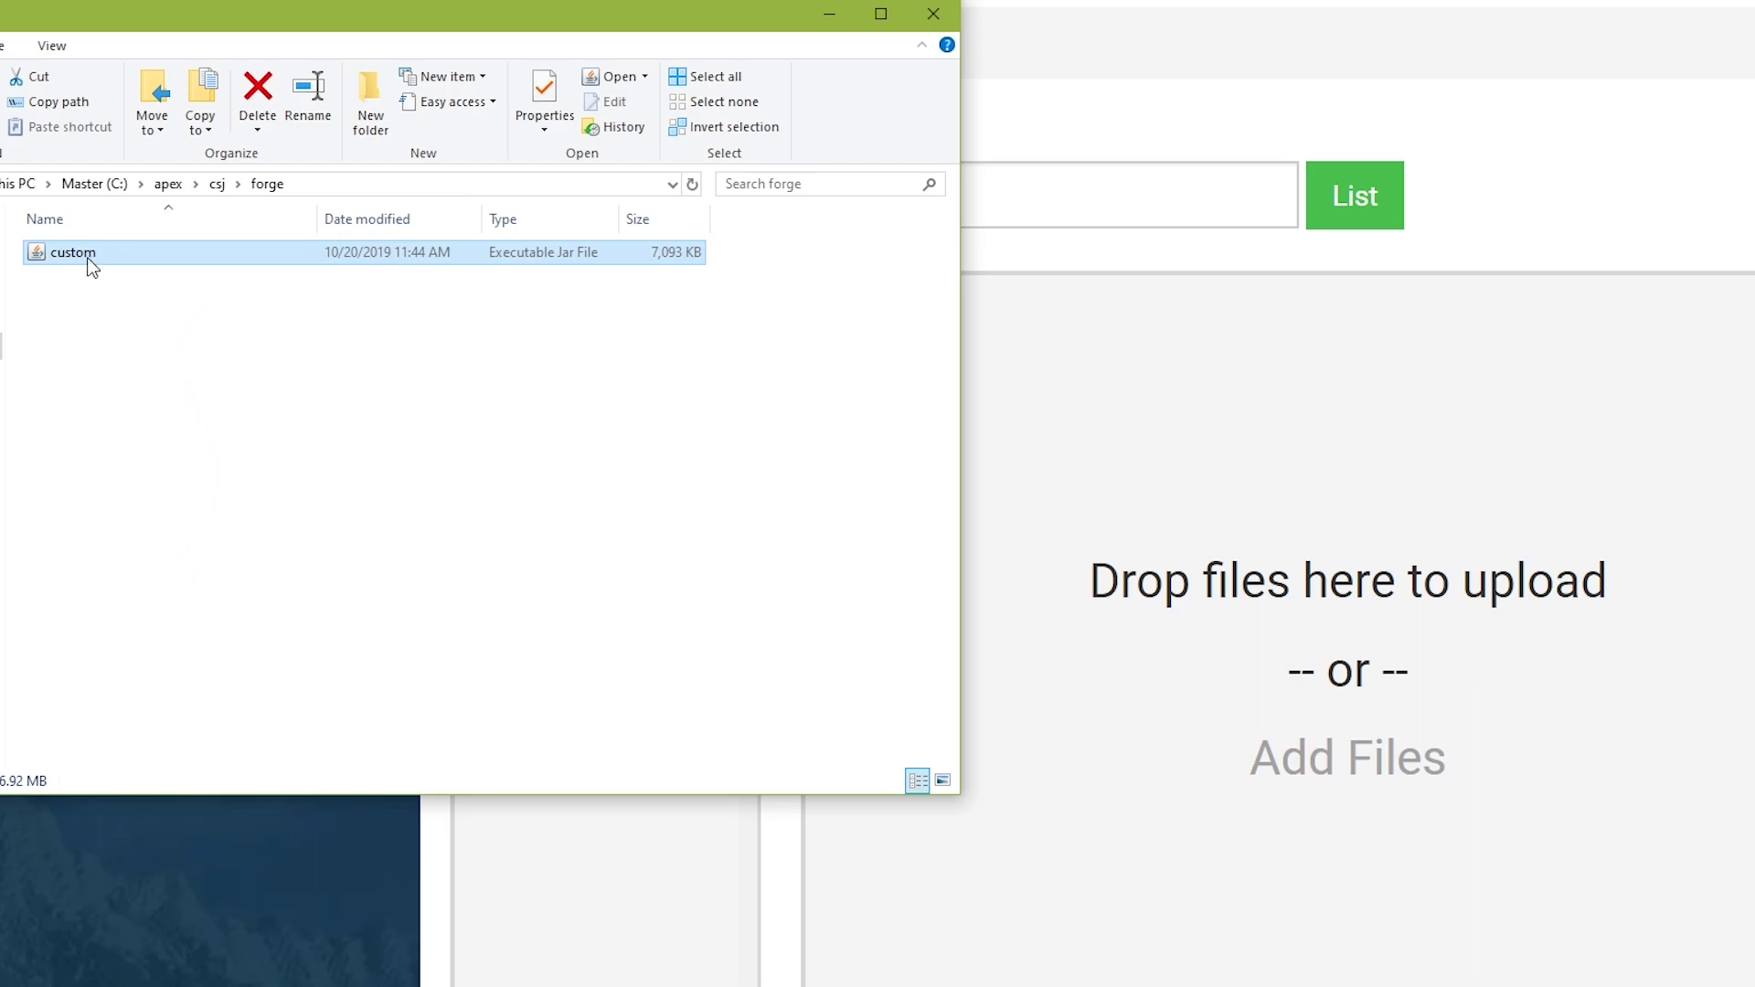
Upload custom.jar (6.9 MB) into /jar and return to the Test server's dashboard
{"action": "left_click_drag", "start_coordinate": [81, 263], "coordinate": [1442, 370]}
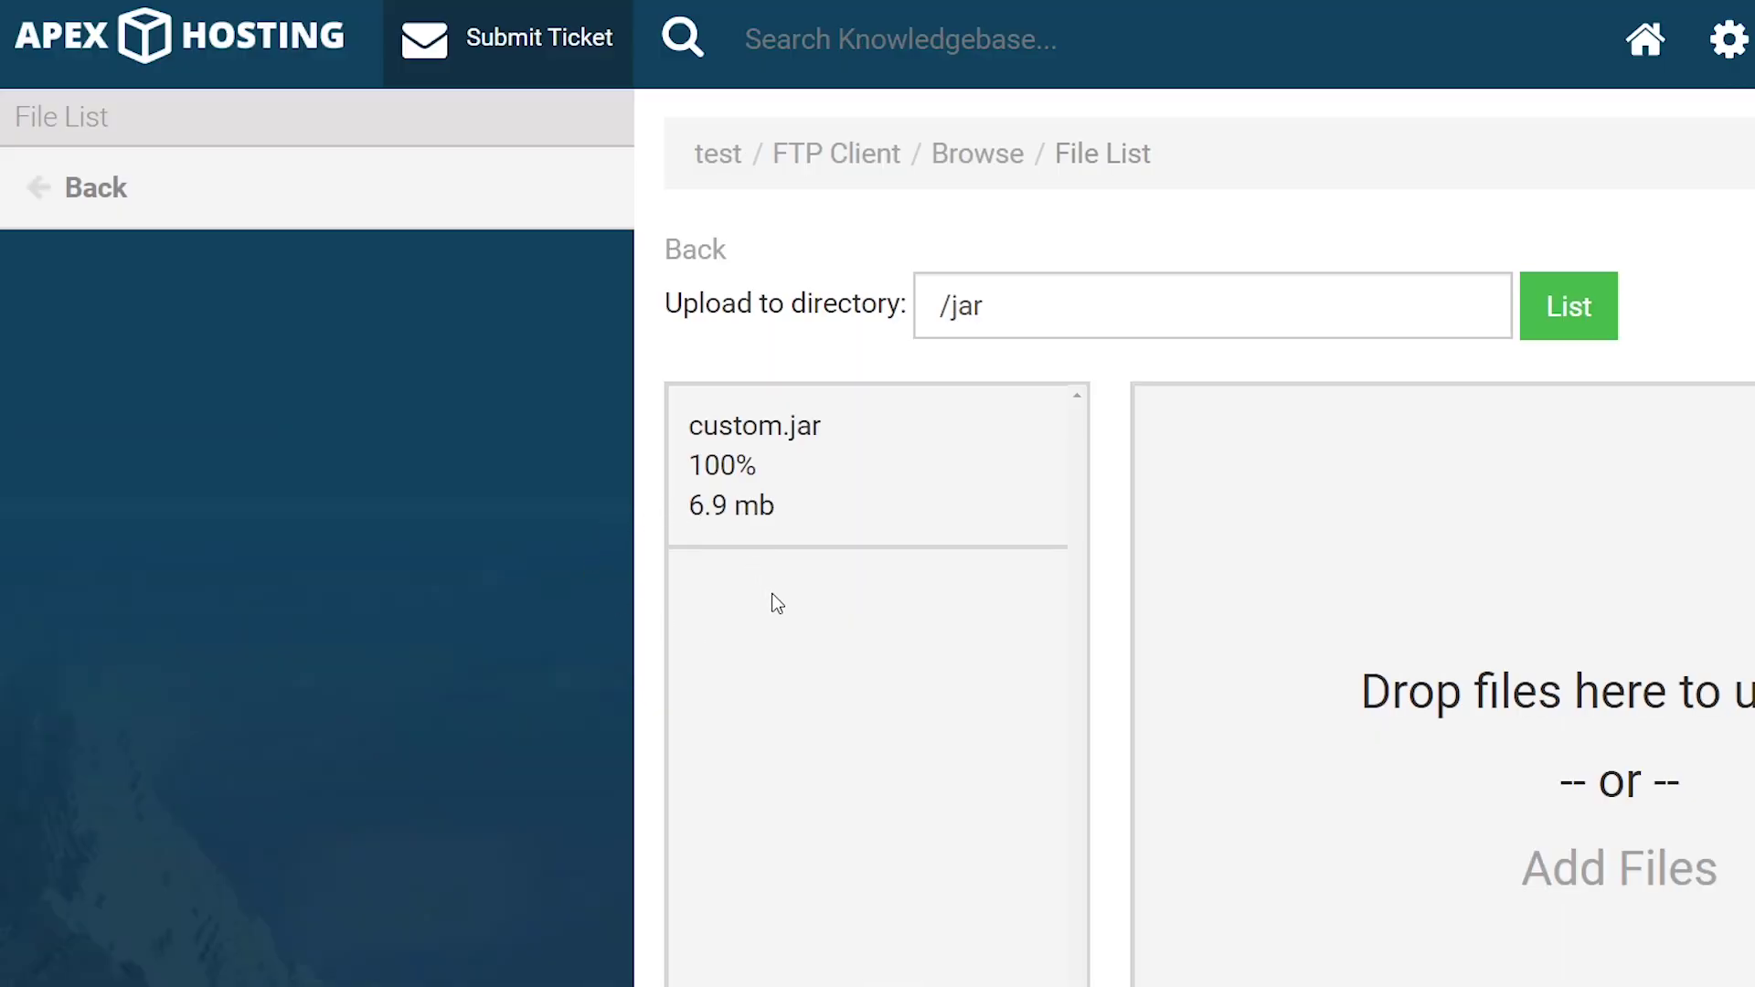
{"action": "scroll", "coordinate": [823, 713], "scroll_direction": "down", "scroll_amount": 2}
{"action": "left_click_drag", "start_coordinate": [793, 482], "coordinate": [646, 321]}
{"action": "left_click", "coordinate": [863, 738]}
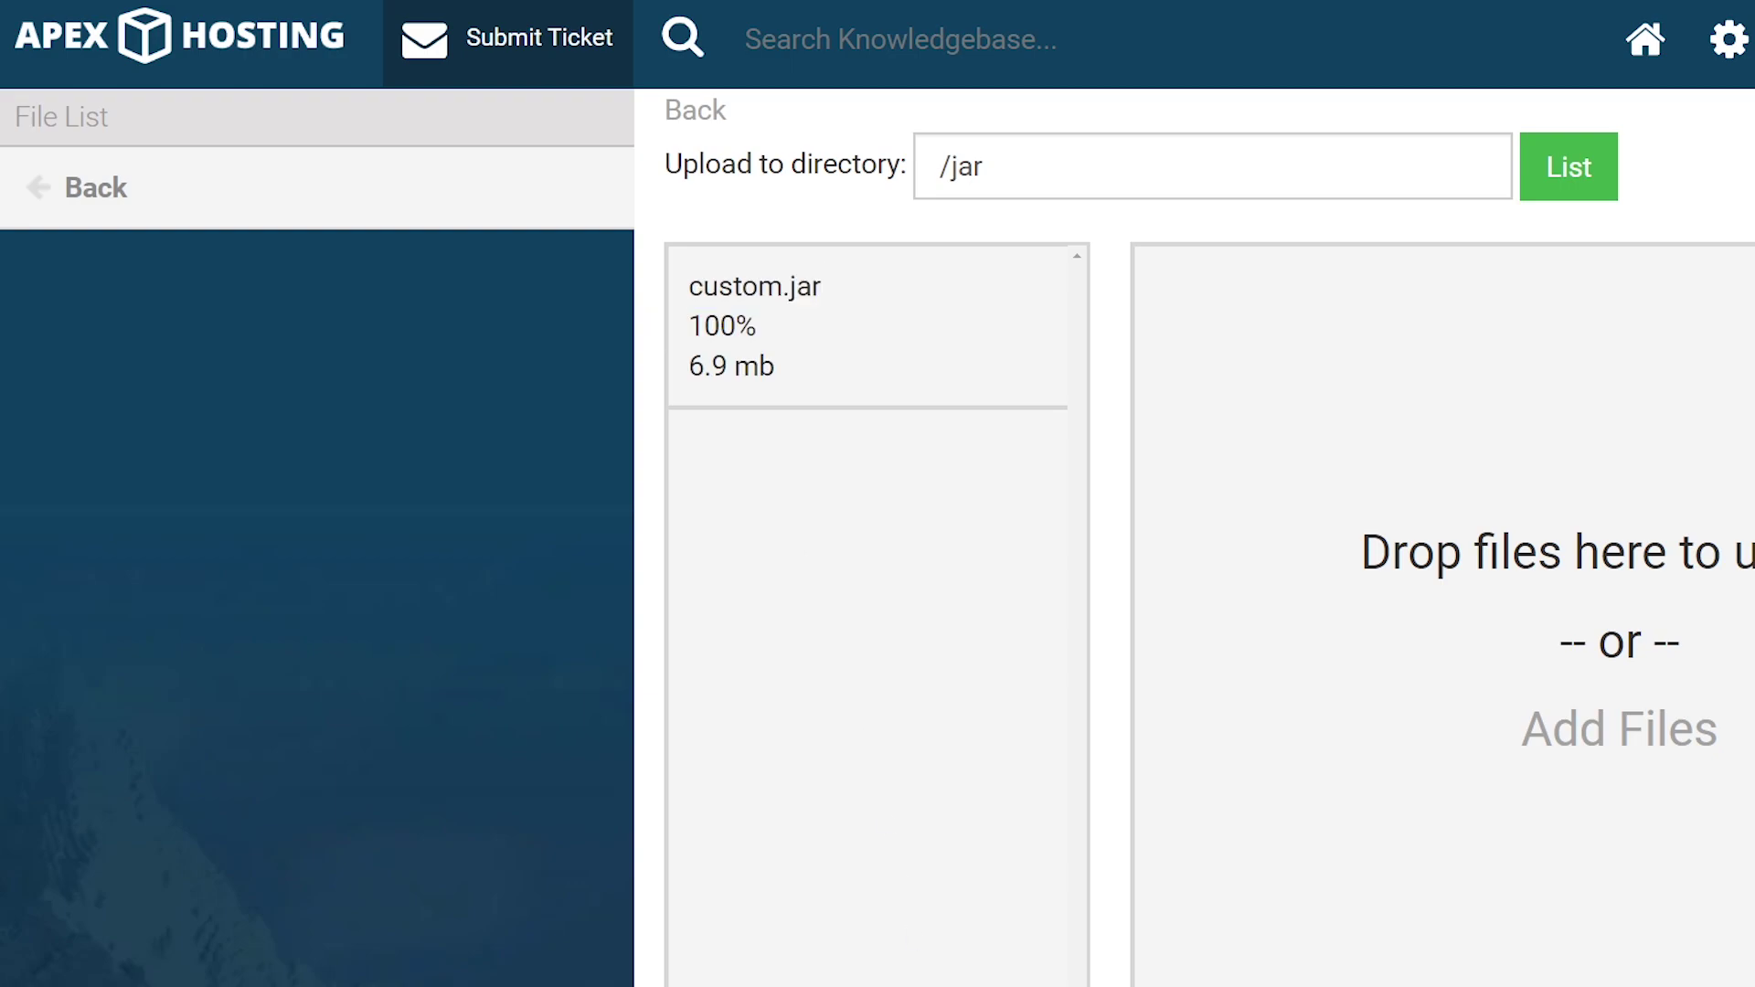
{"action": "scroll", "coordinate": [1209, 540], "scroll_direction": "up", "scroll_amount": 2}
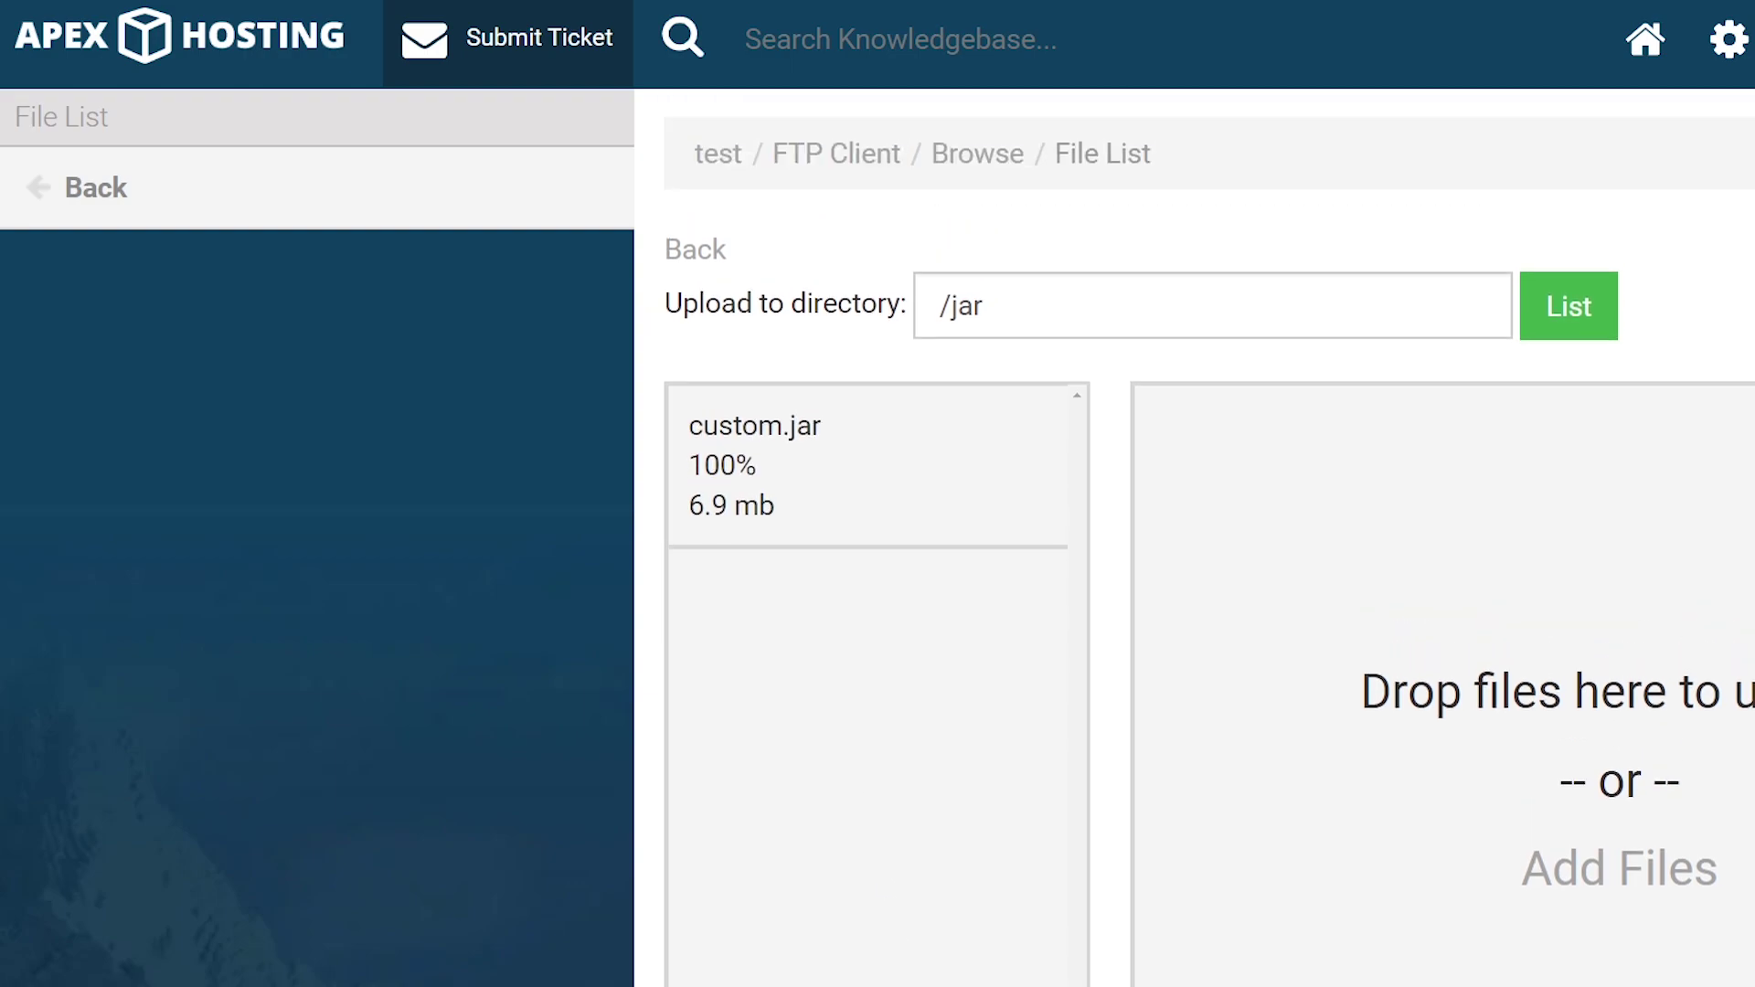
{"action": "left_click", "coordinate": [717, 156]}
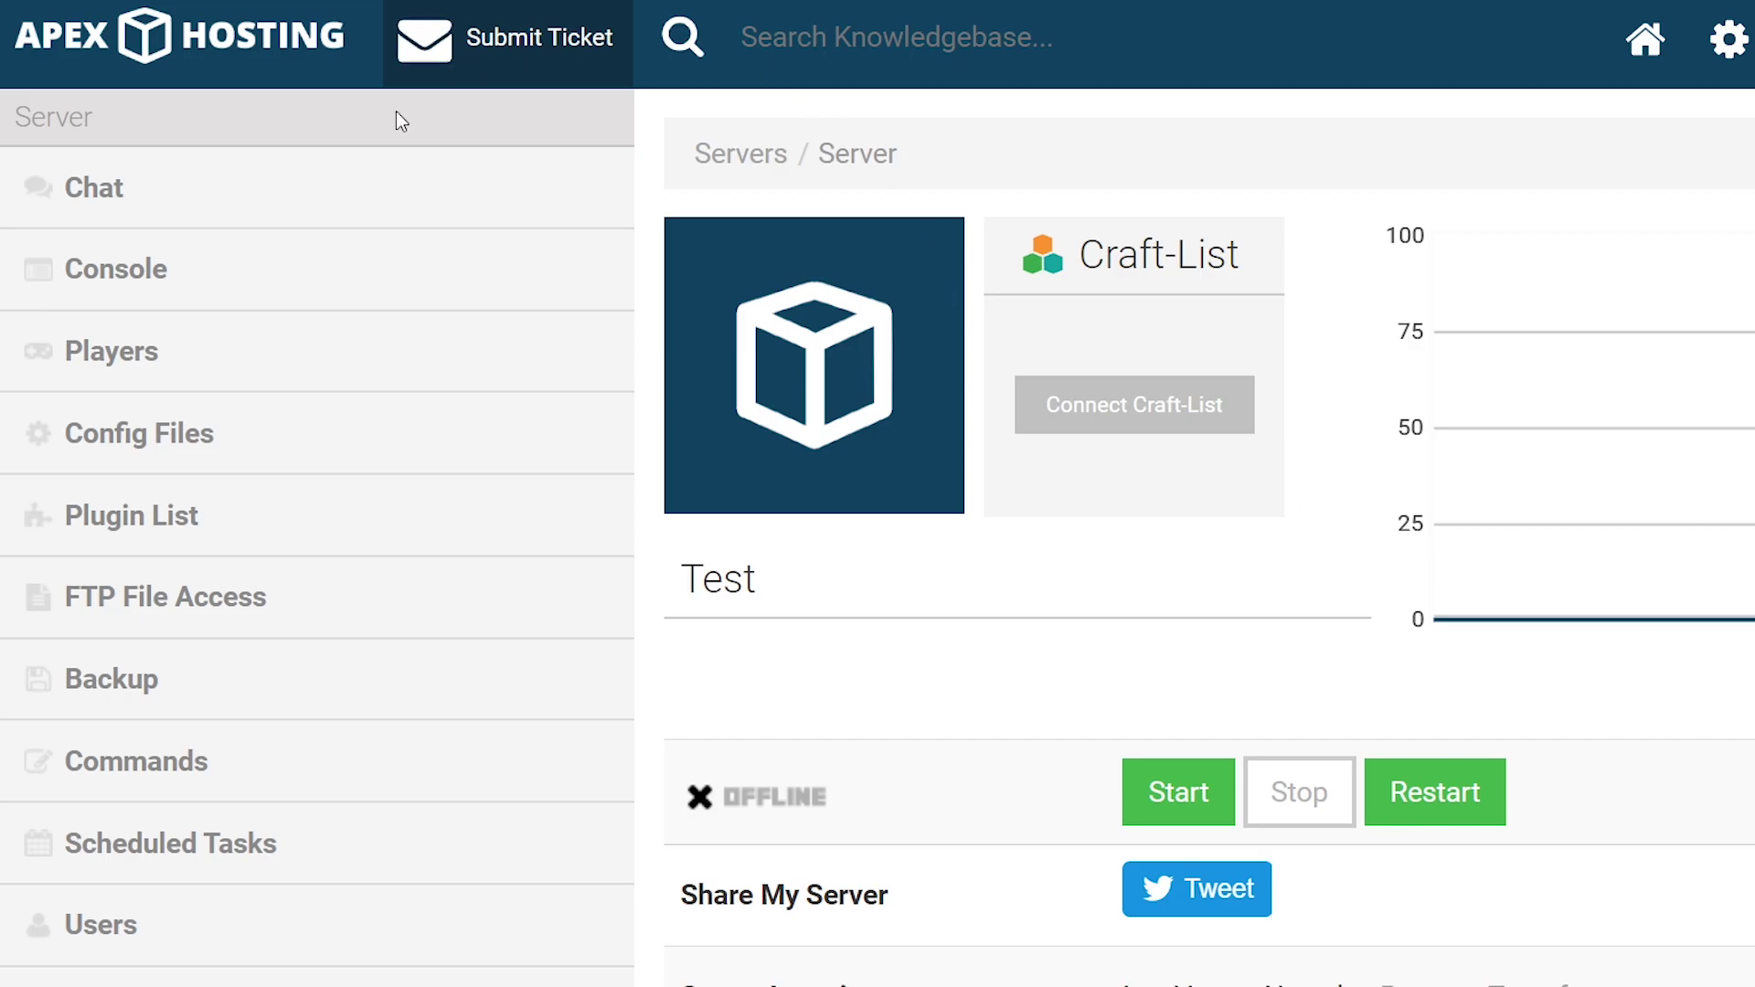
Review the console's fatal missing-libraries error, then bring the local forge folder forward
{"action": "left_click", "coordinate": [203, 267]}
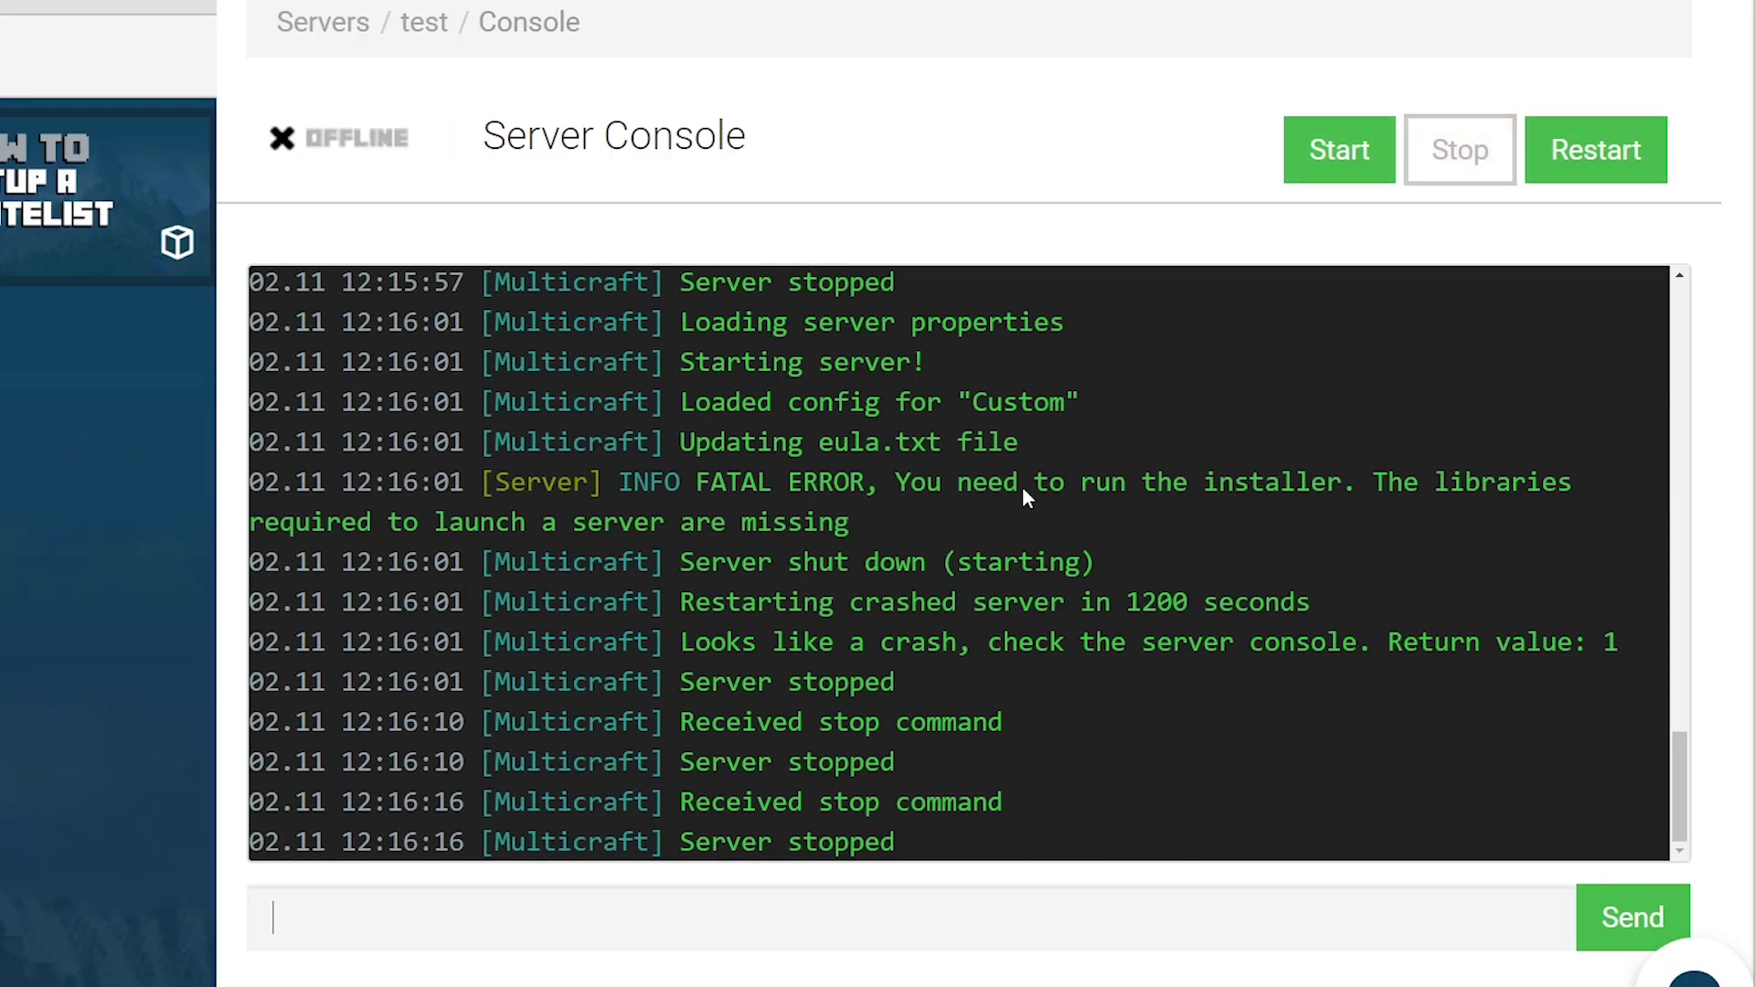
{"action": "left_click_drag", "start_coordinate": [1097, 845], "coordinate": [711, 603]}
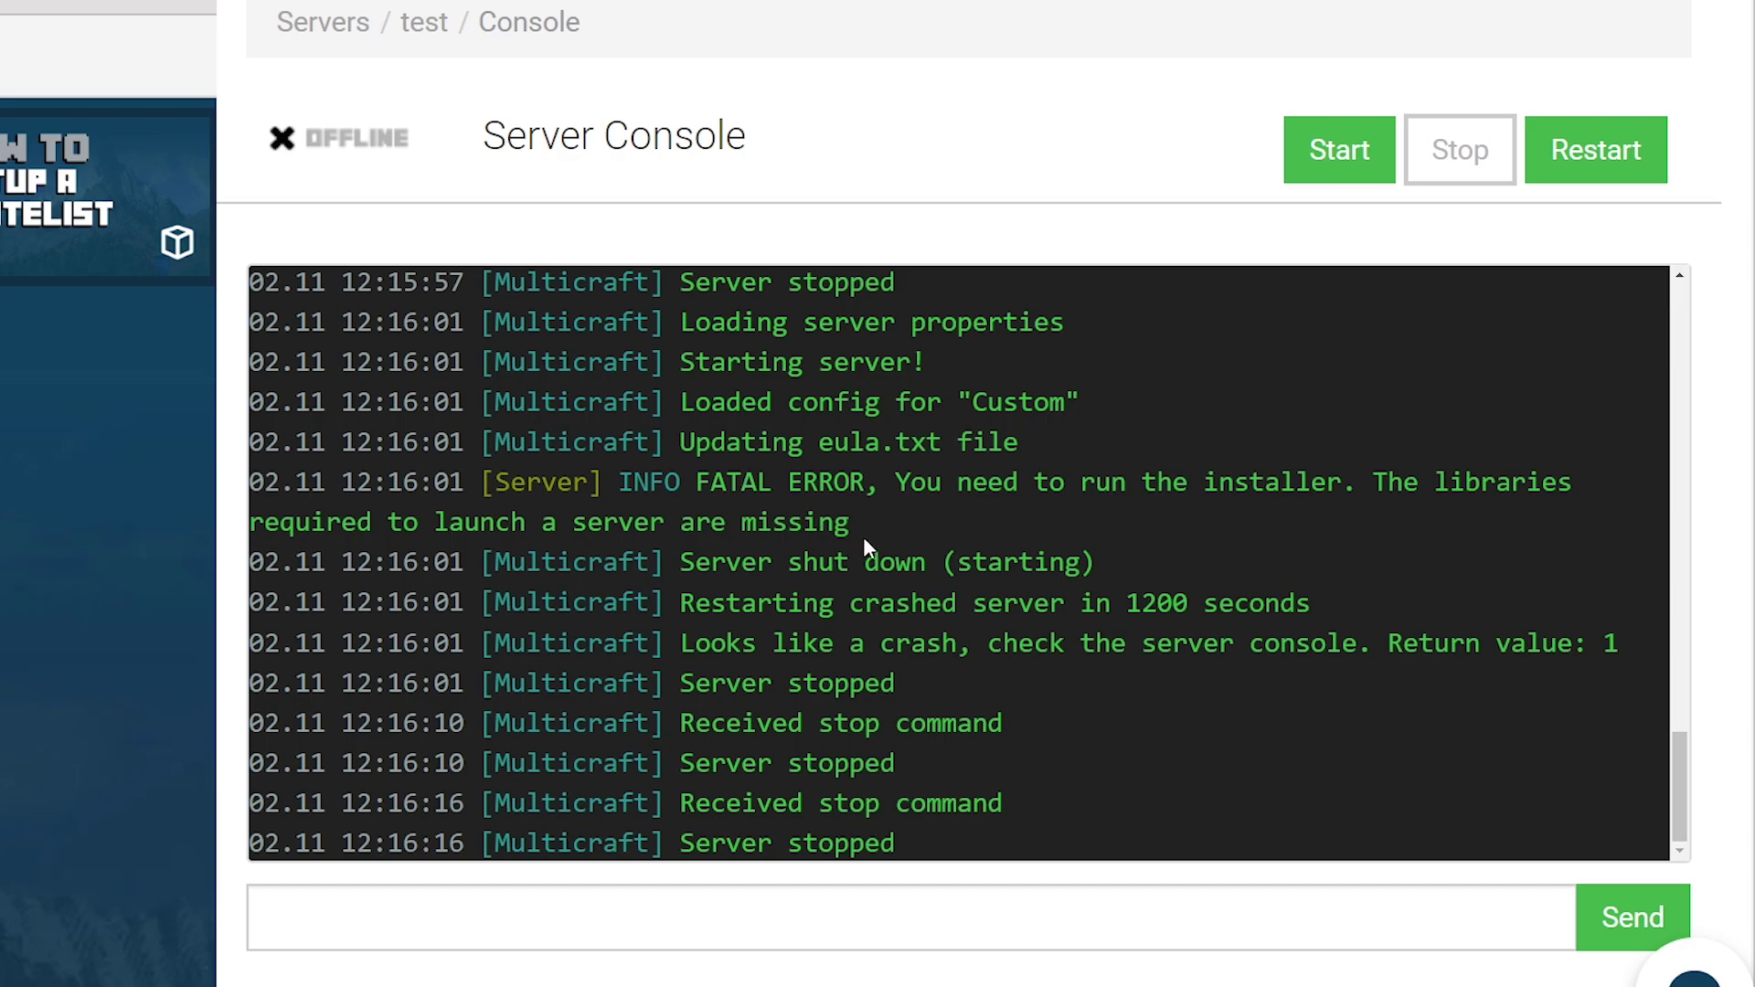
{"action": "key", "text": "alt+Tab"}
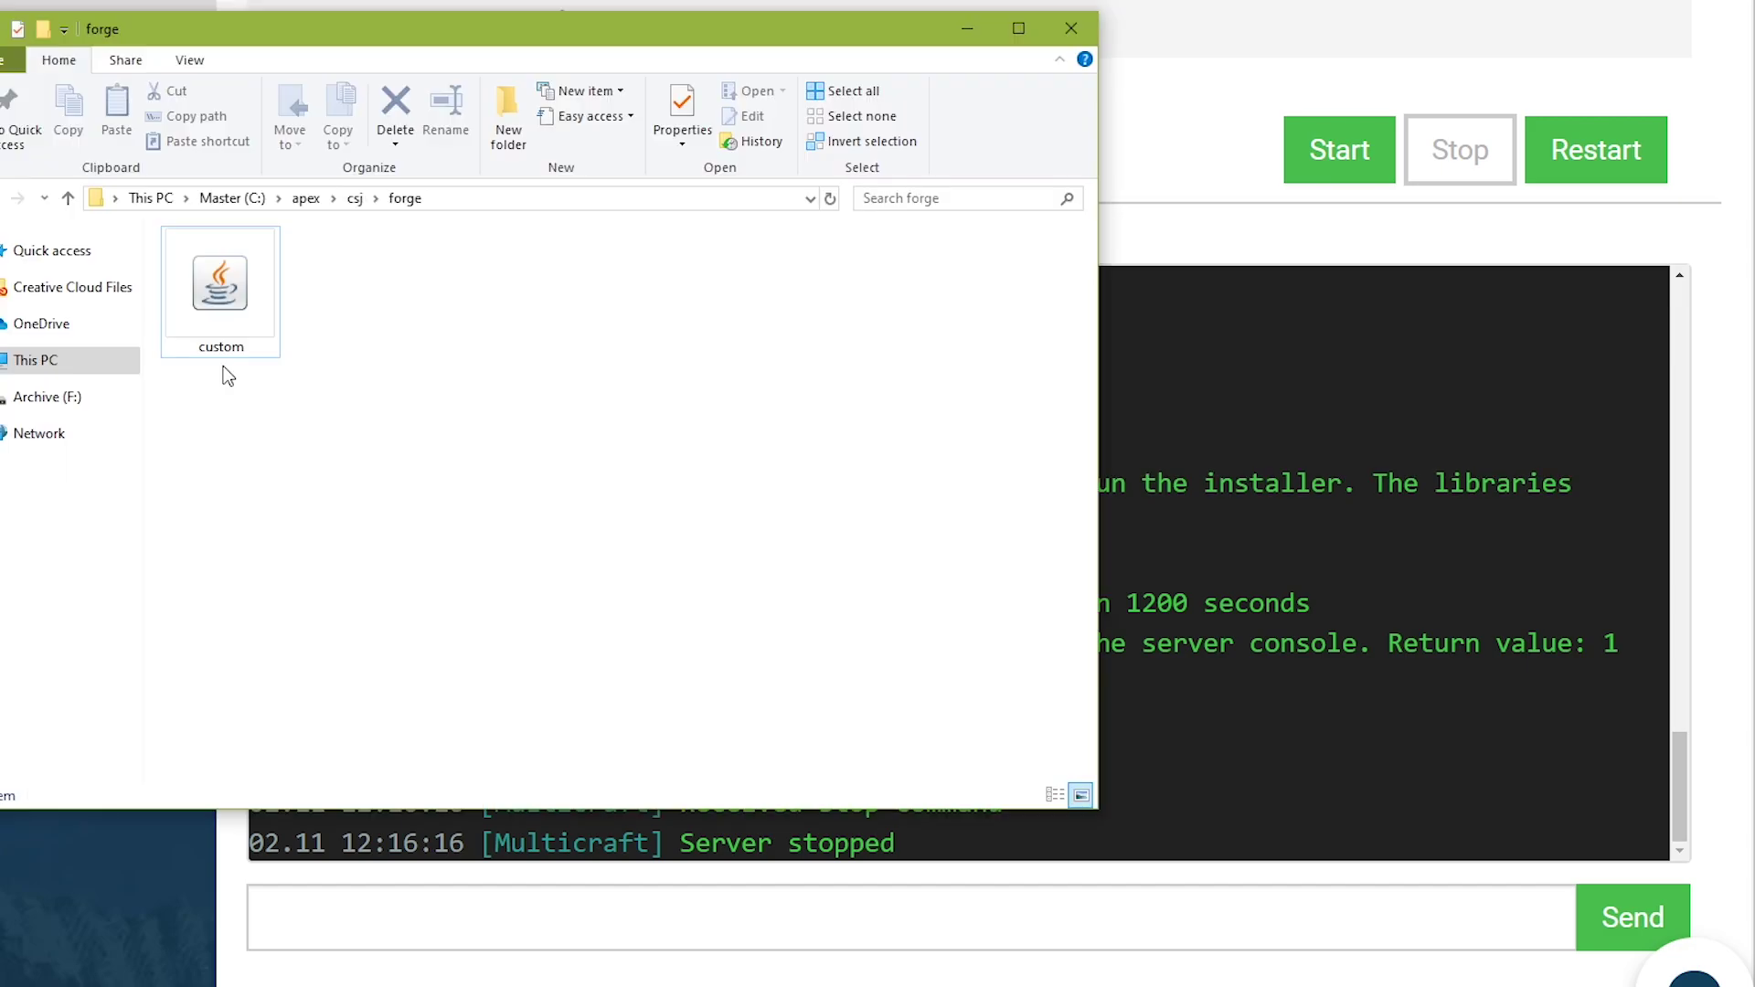
{"action": "left_click", "coordinate": [216, 331]}
{"action": "left_click", "coordinate": [1286, 553]}
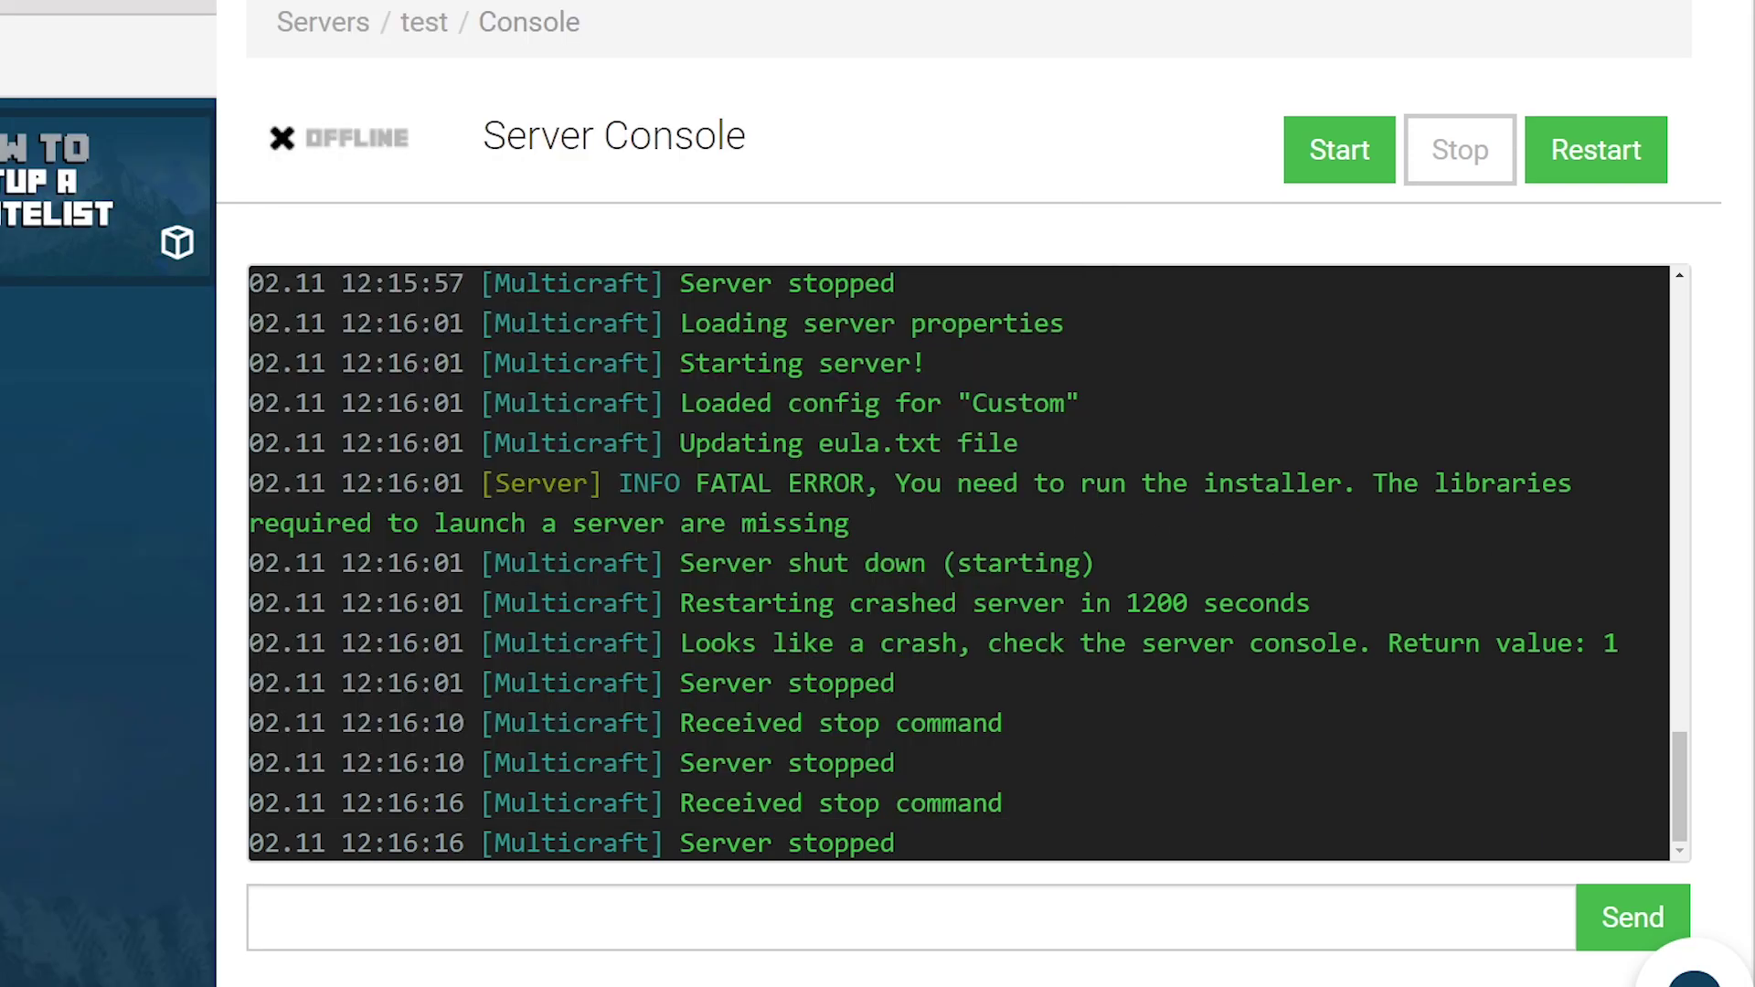
{"action": "key", "text": "alt+Tab"}
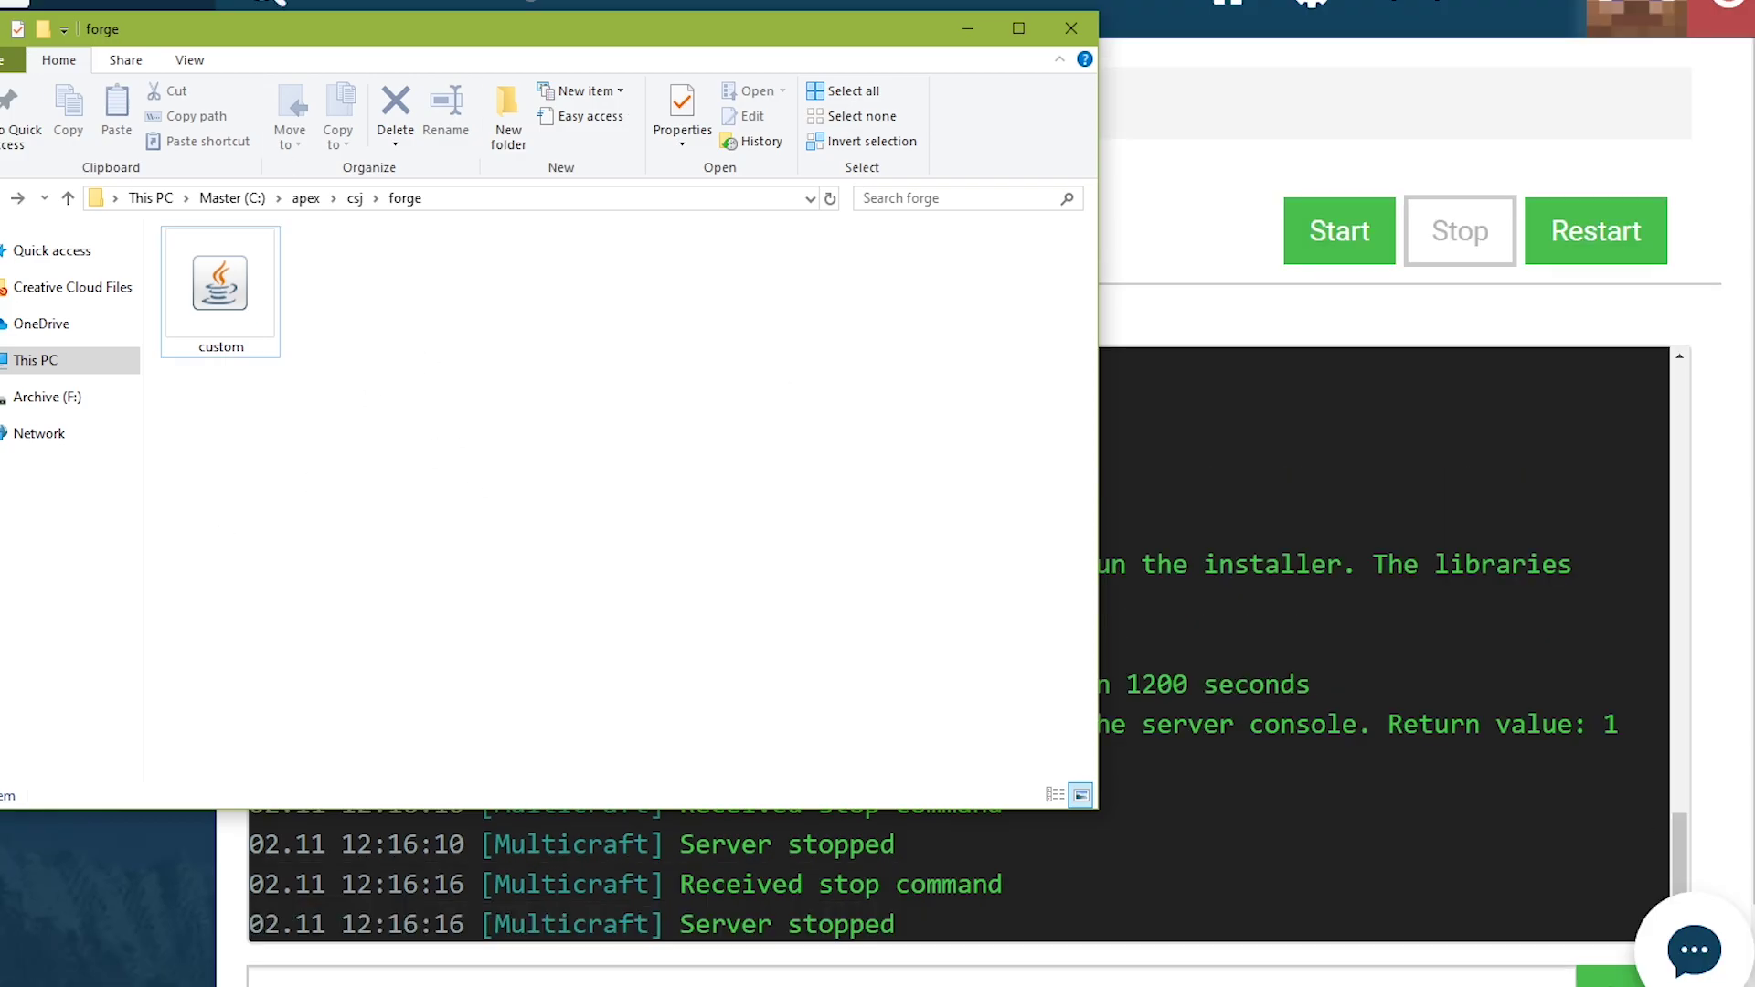
Run the Forge installer to install the 1.14.4 server into C:\apex\csj\forge\custom
{"action": "left_click", "coordinate": [210, 286]}
{"action": "left_click", "coordinate": [188, 288]}
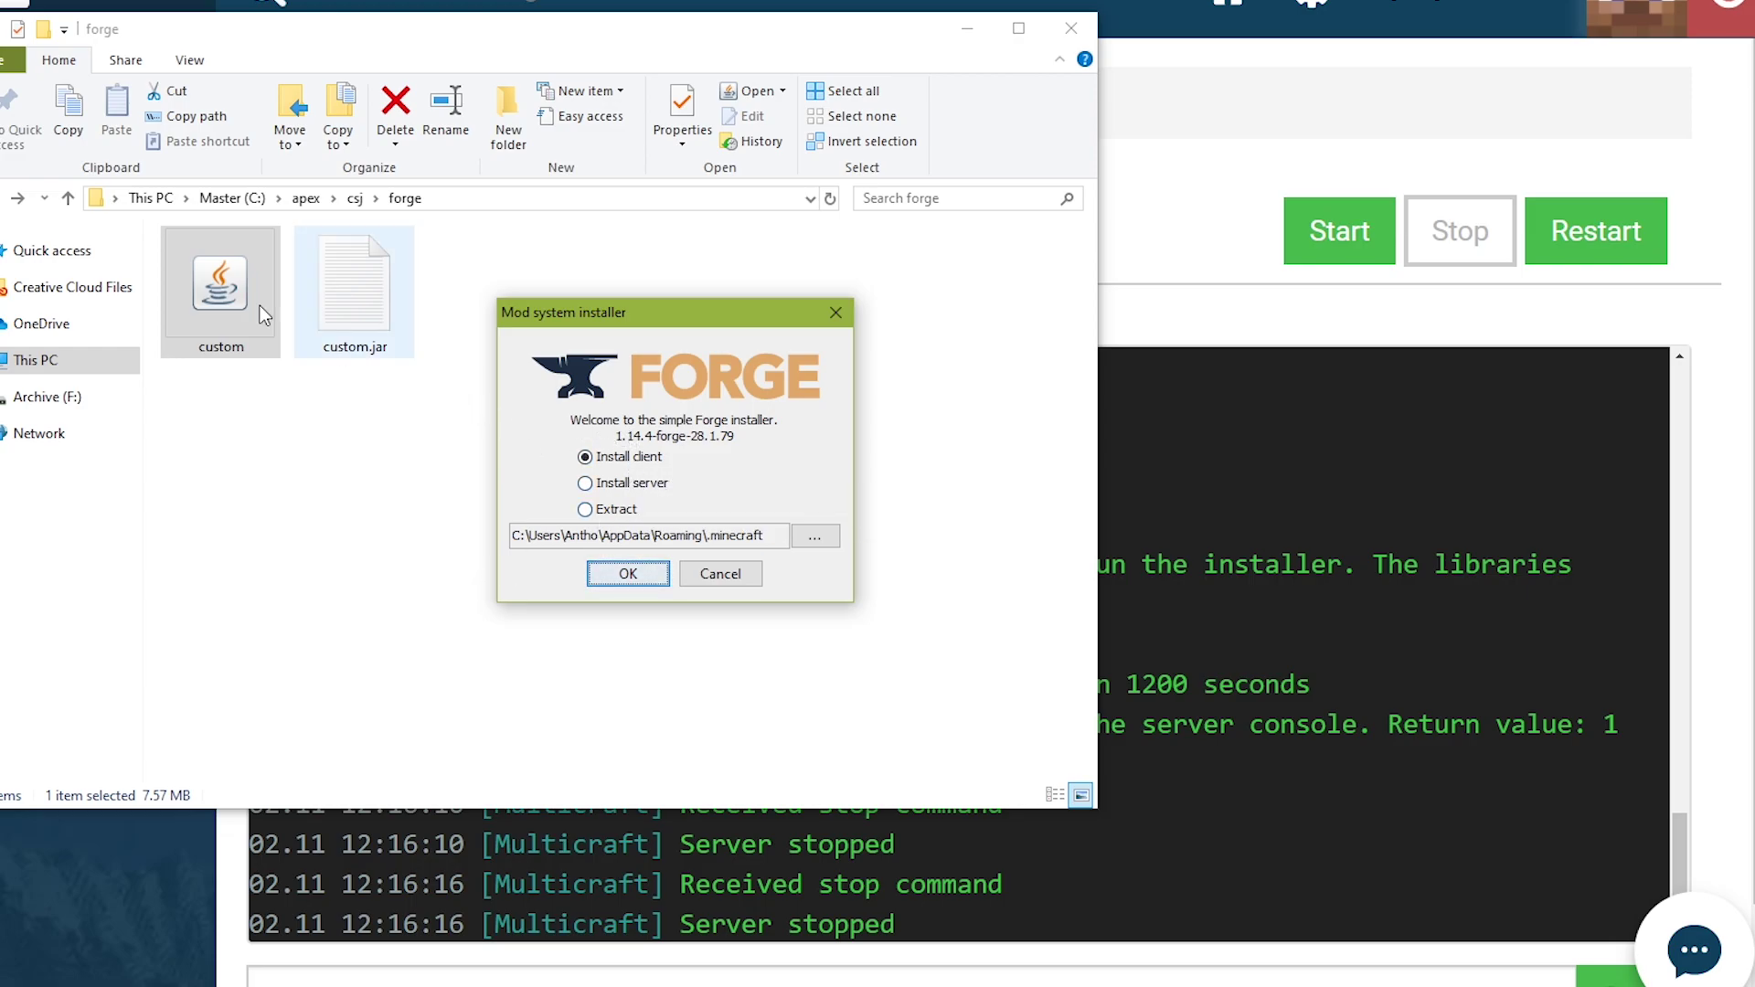
{"action": "left_click", "coordinate": [634, 483]}
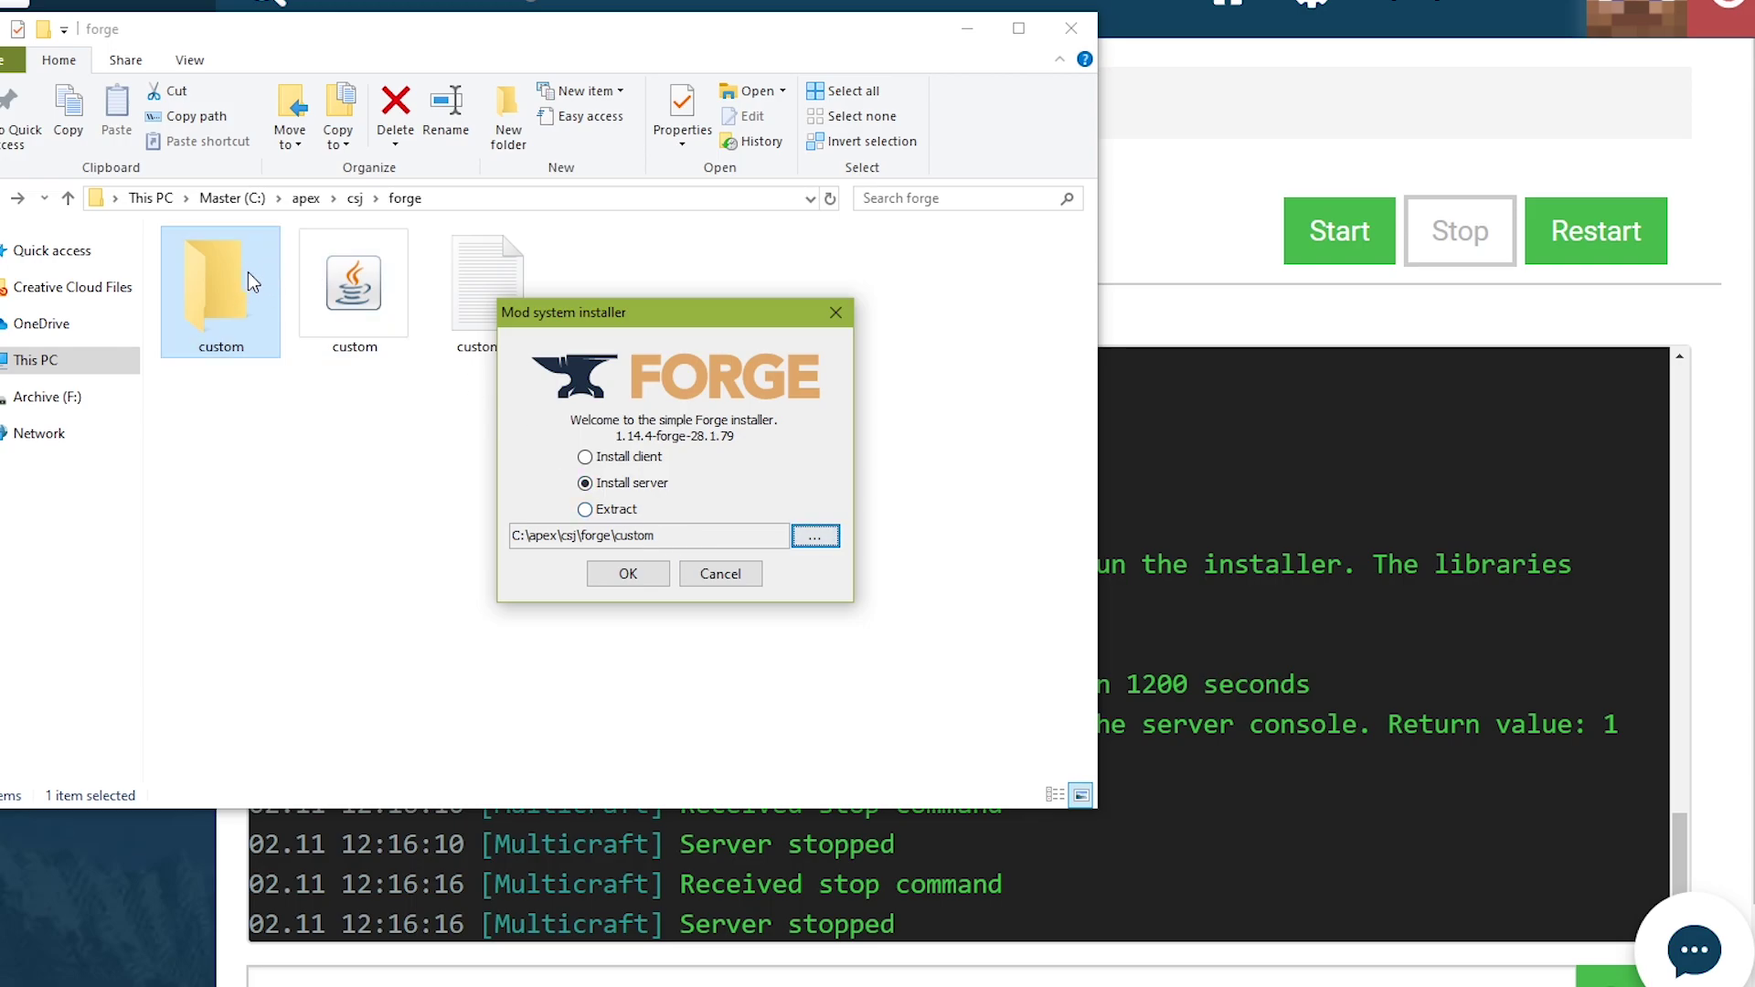
{"action": "left_click", "coordinate": [651, 585]}
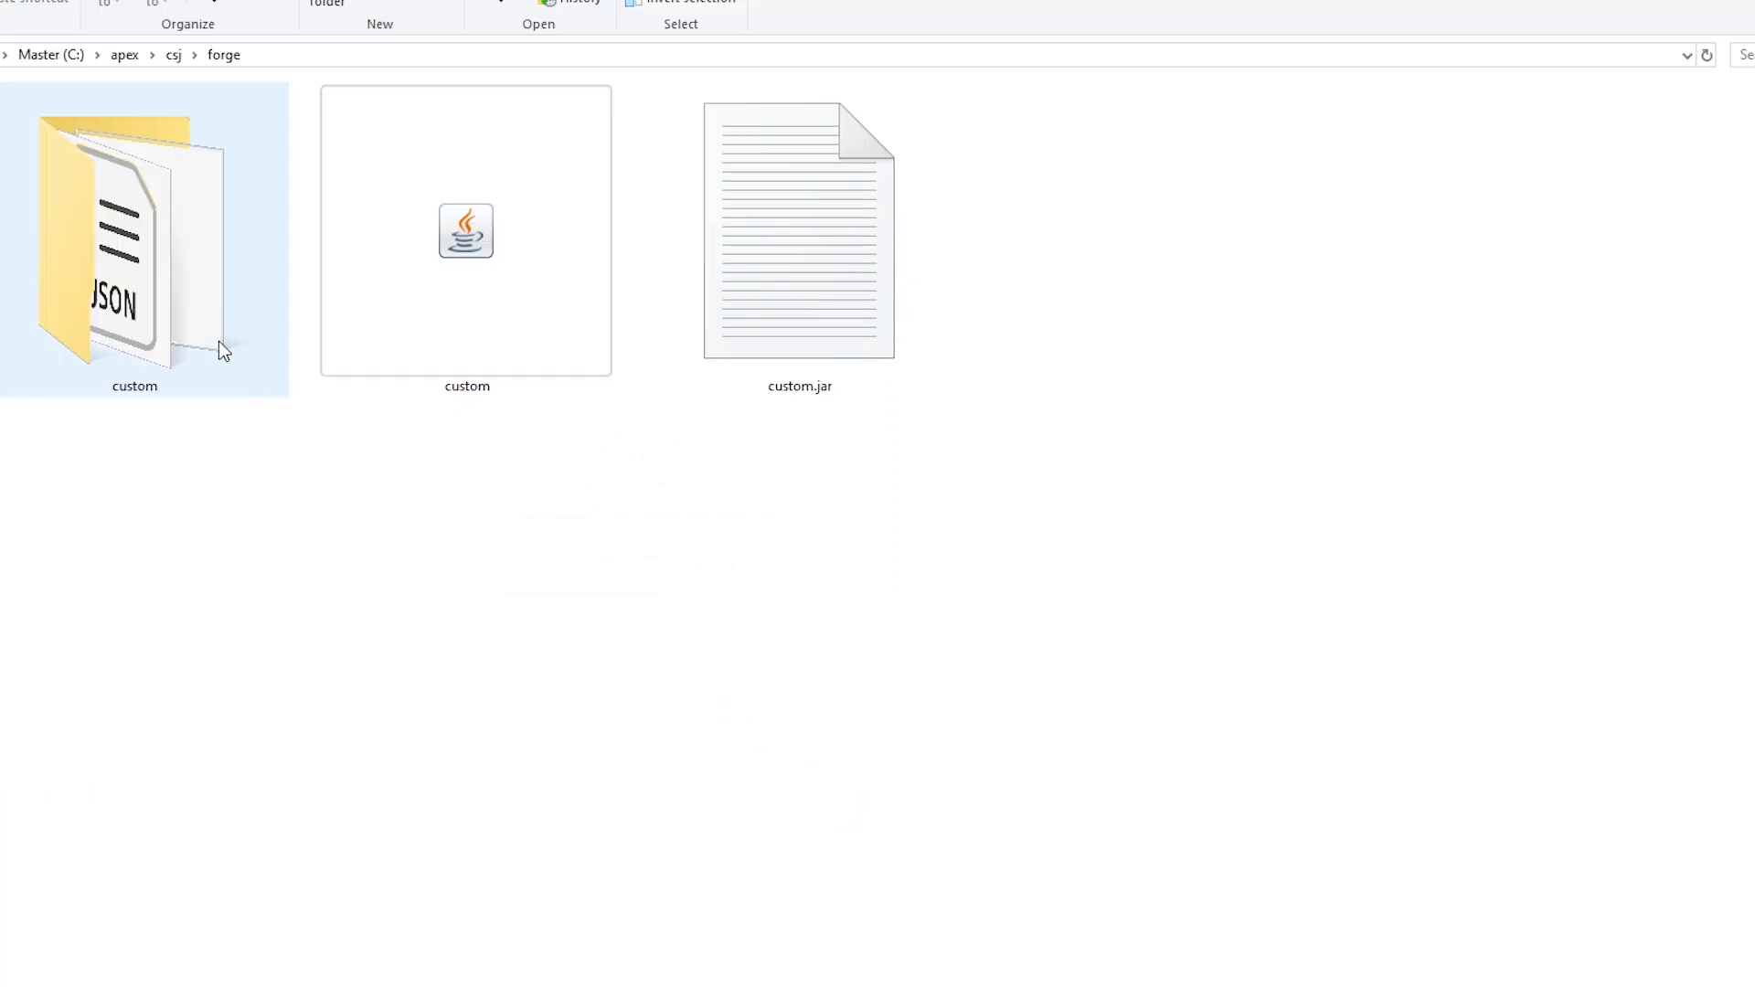
Rename forge-1.14.4-28.1.79 in the custom install folder to 'custom'
{"action": "double_click", "coordinate": [188, 313]}
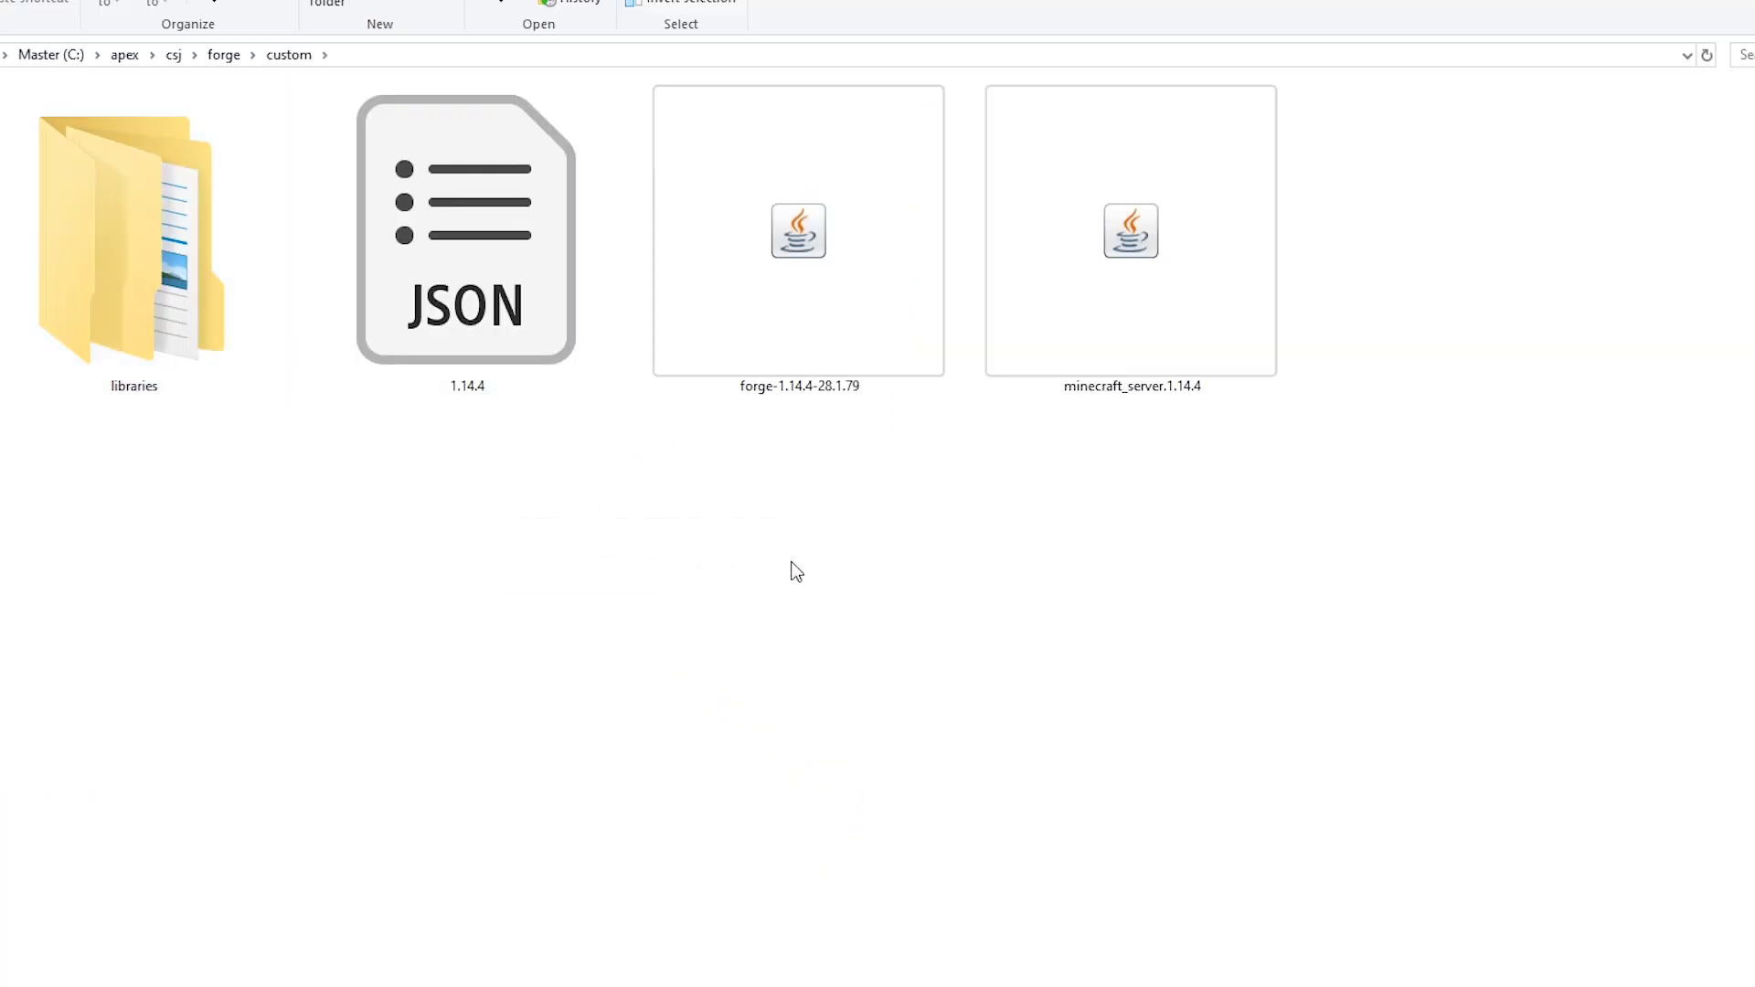
{"action": "right_click", "coordinate": [825, 326]}
{"action": "left_click", "coordinate": [926, 670]}
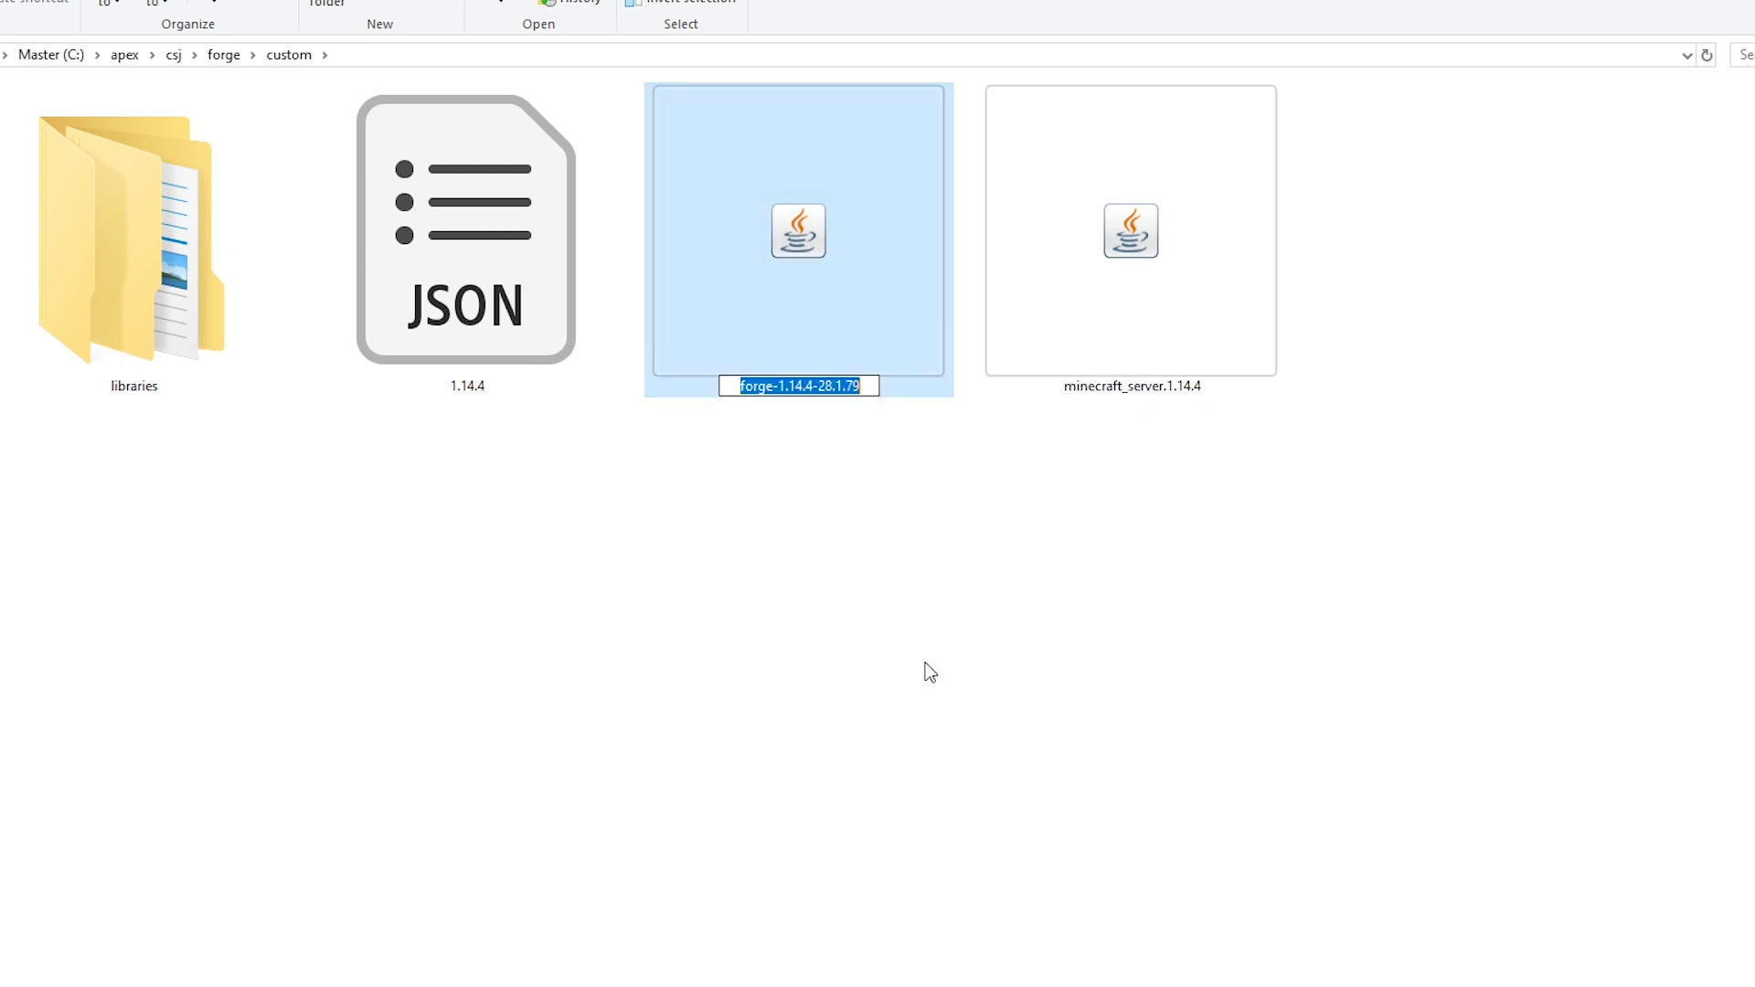
{"action": "type", "text": "custom"}
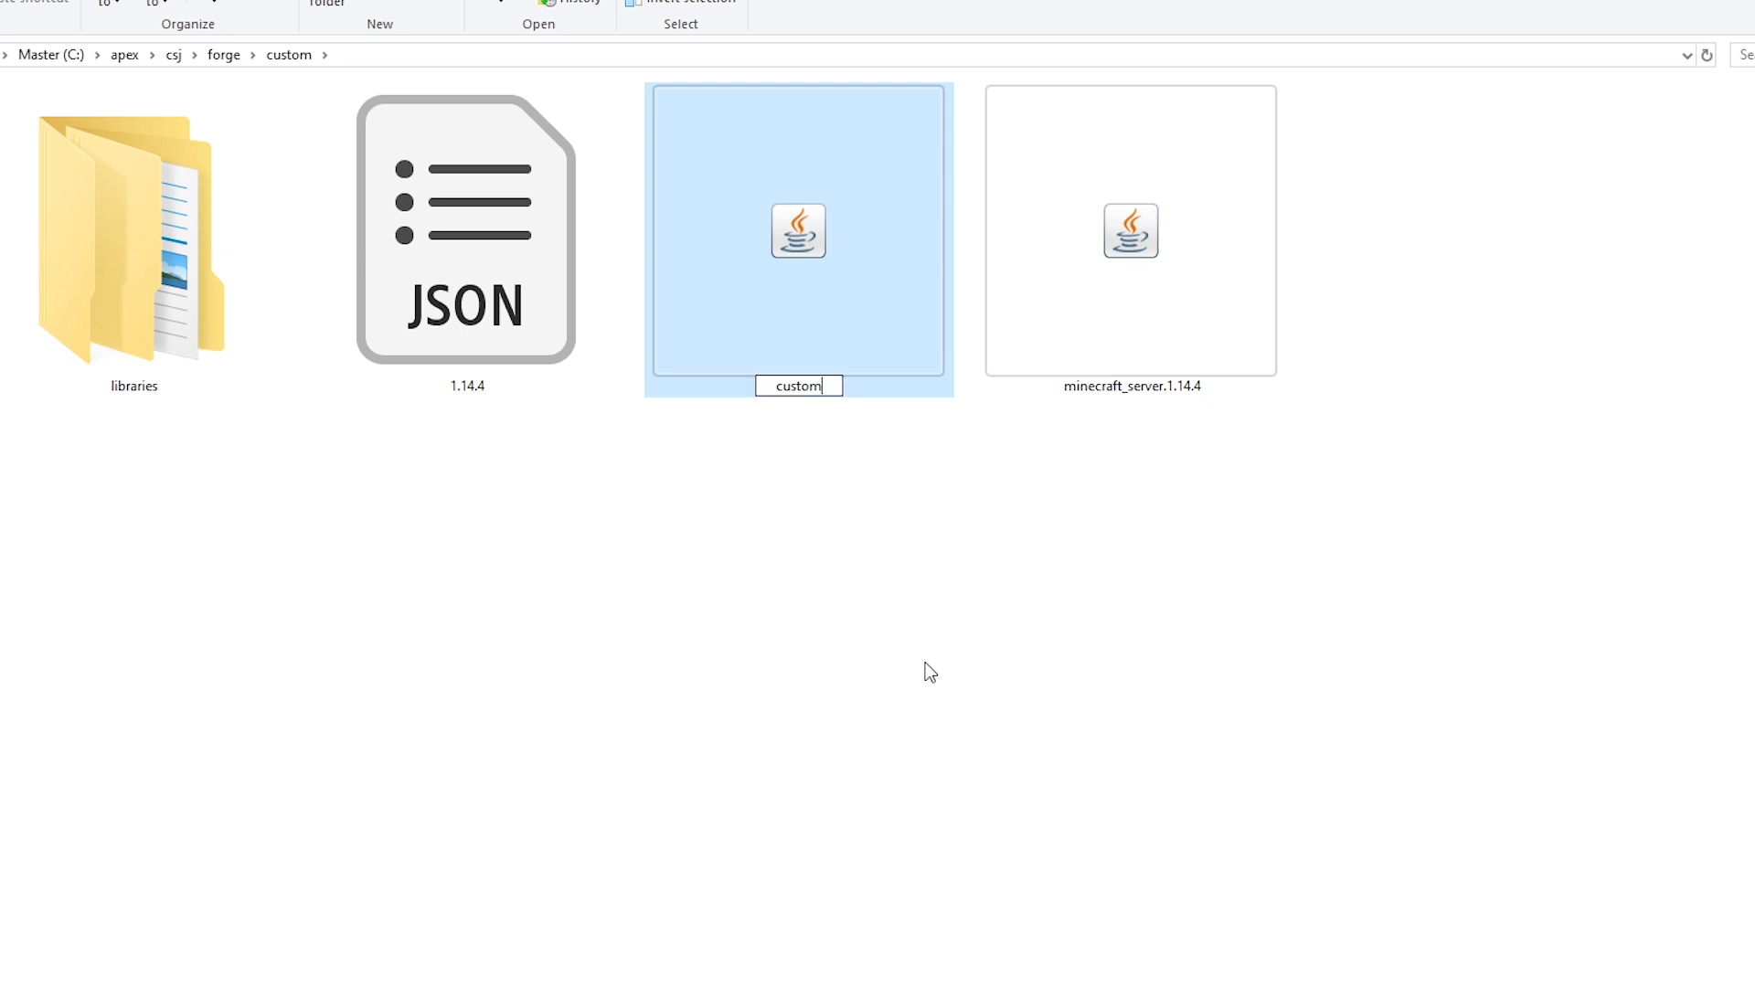
{"action": "key", "text": "Return"}
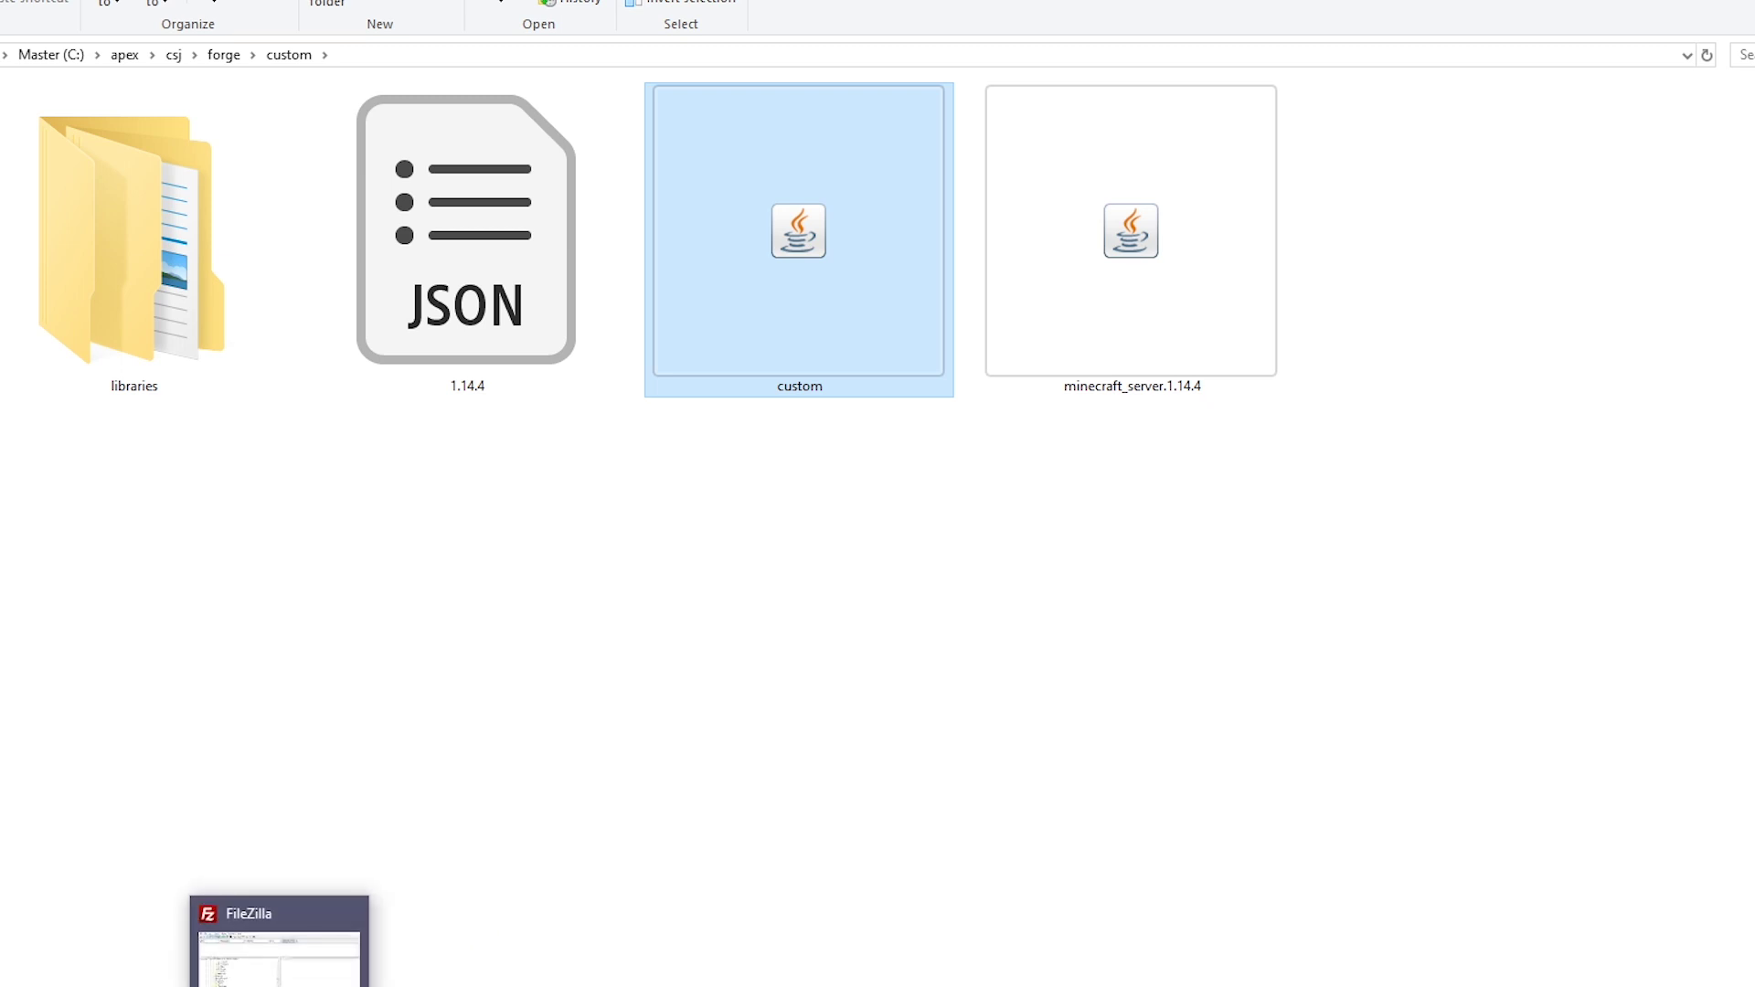
Connect FileZilla via Site Manager and delete the old custom.jar from /jar
{"action": "left_click", "coordinate": [279, 942]}
{"action": "left_click", "coordinate": [34, 5]}
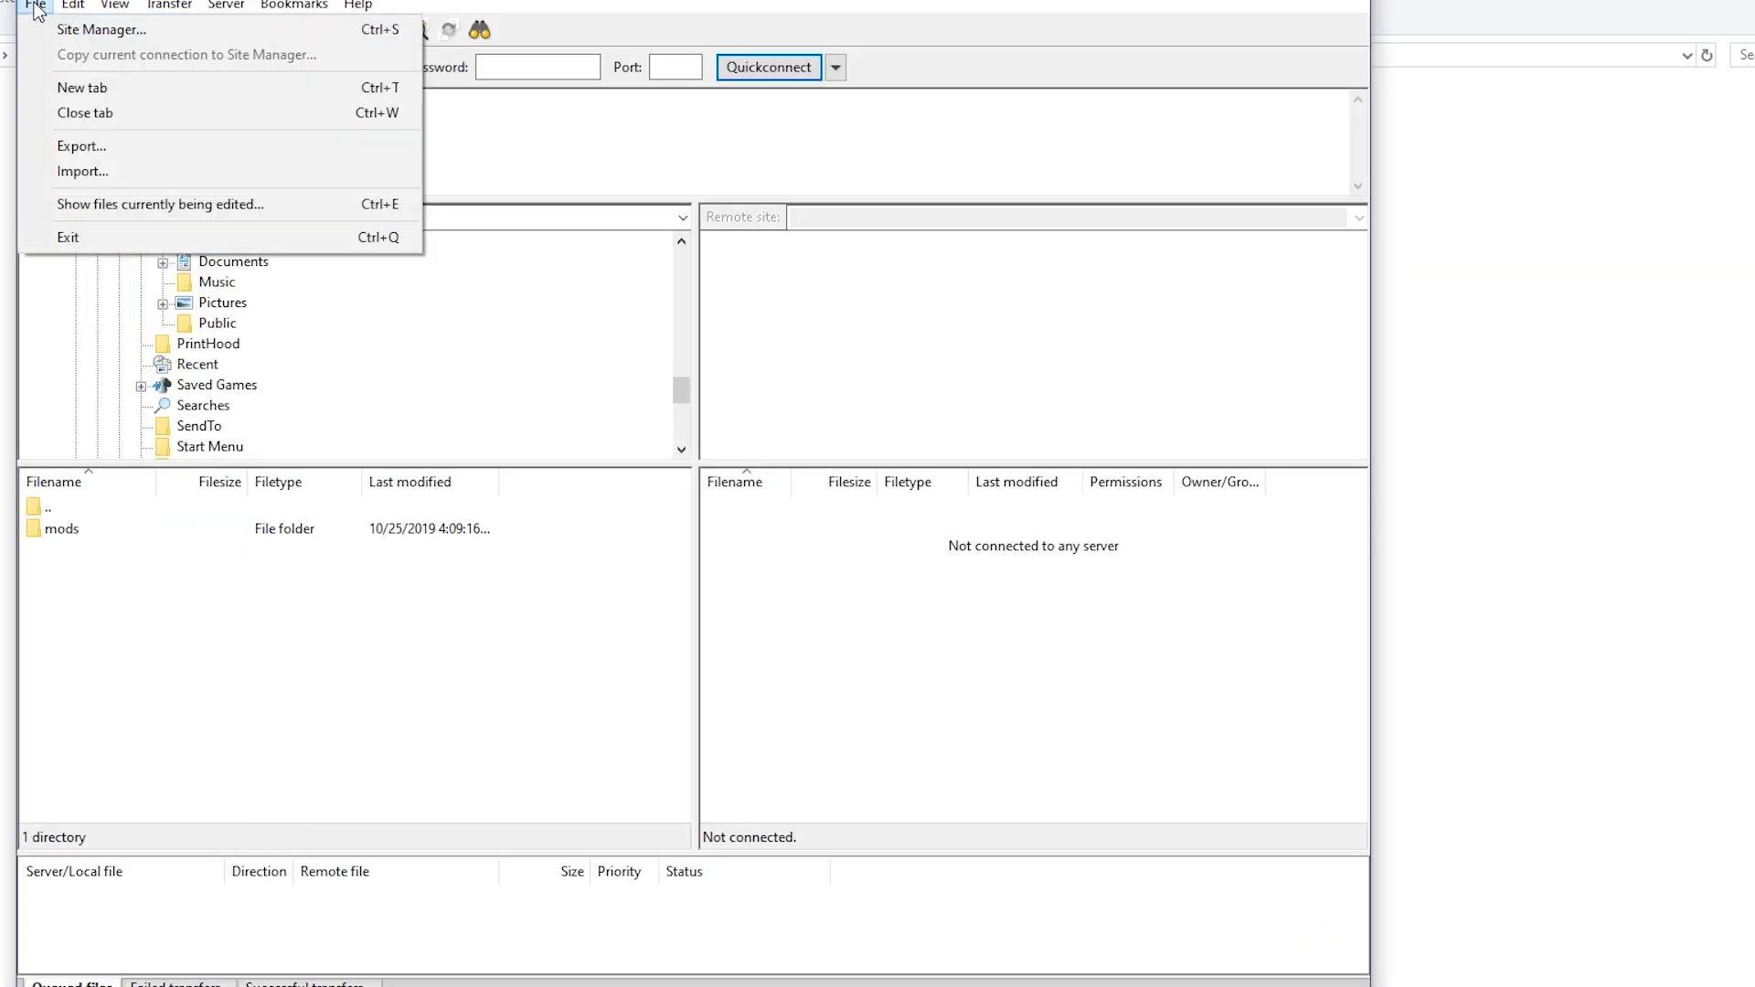
{"action": "left_click", "coordinate": [56, 29]}
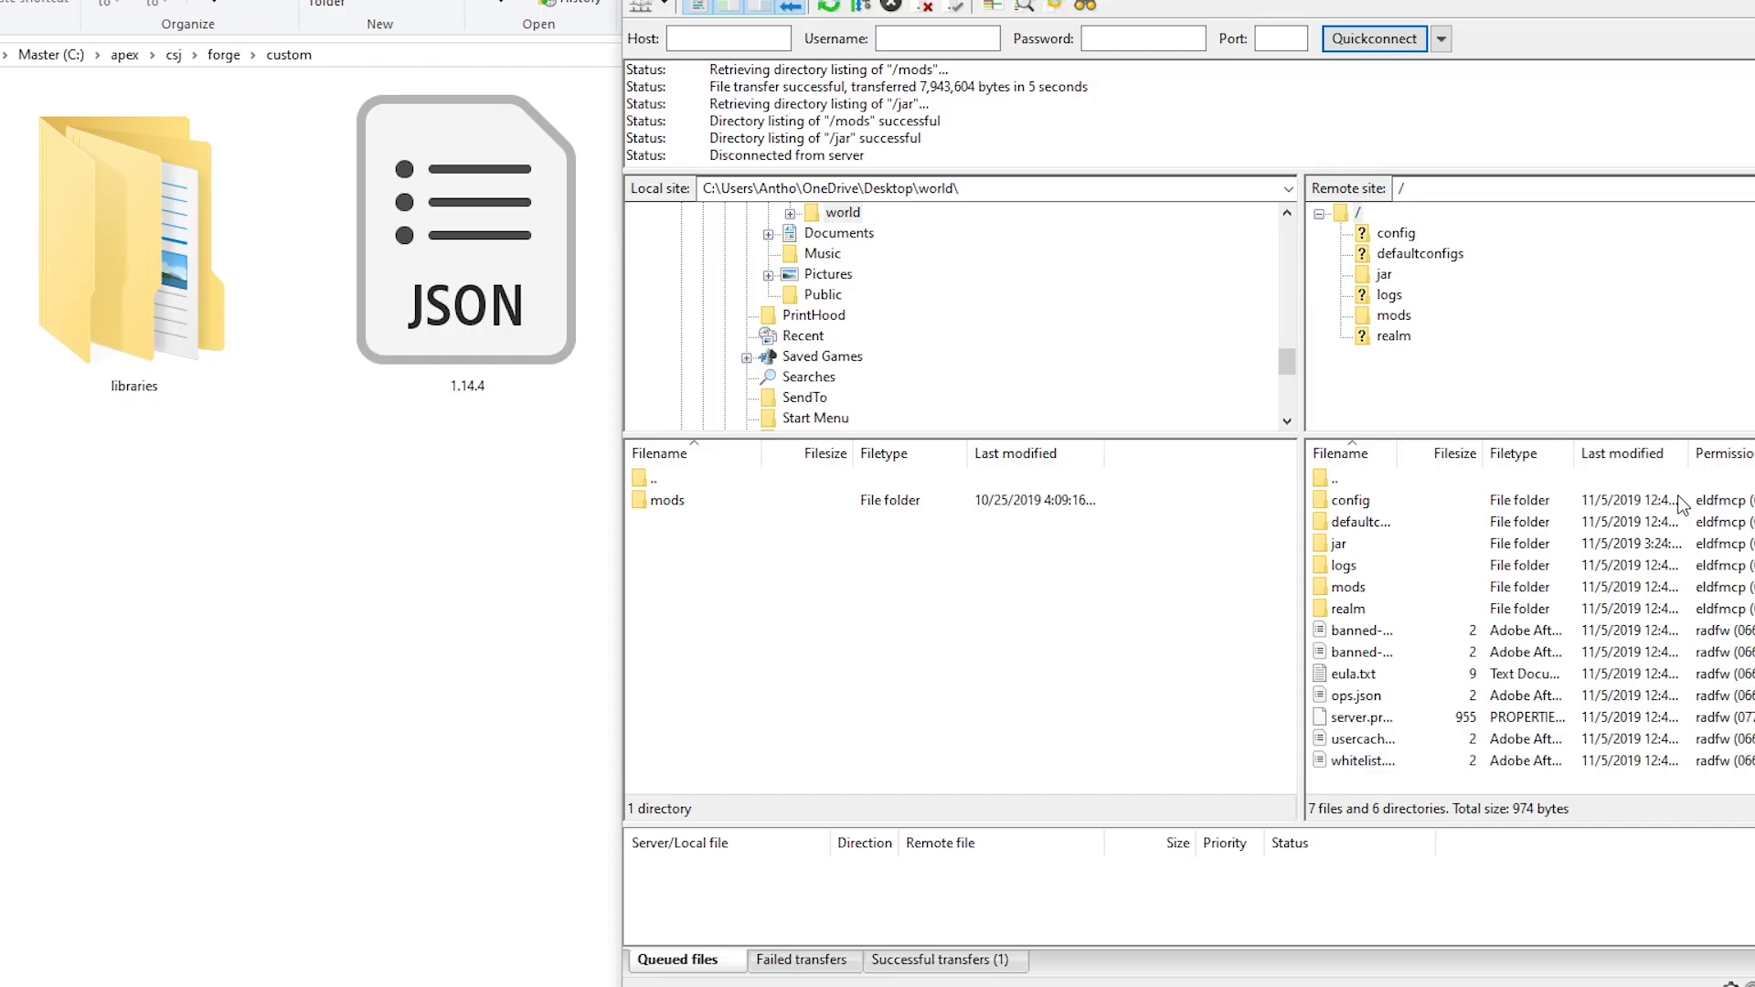
{"action": "left_click", "coordinate": [1384, 275]}
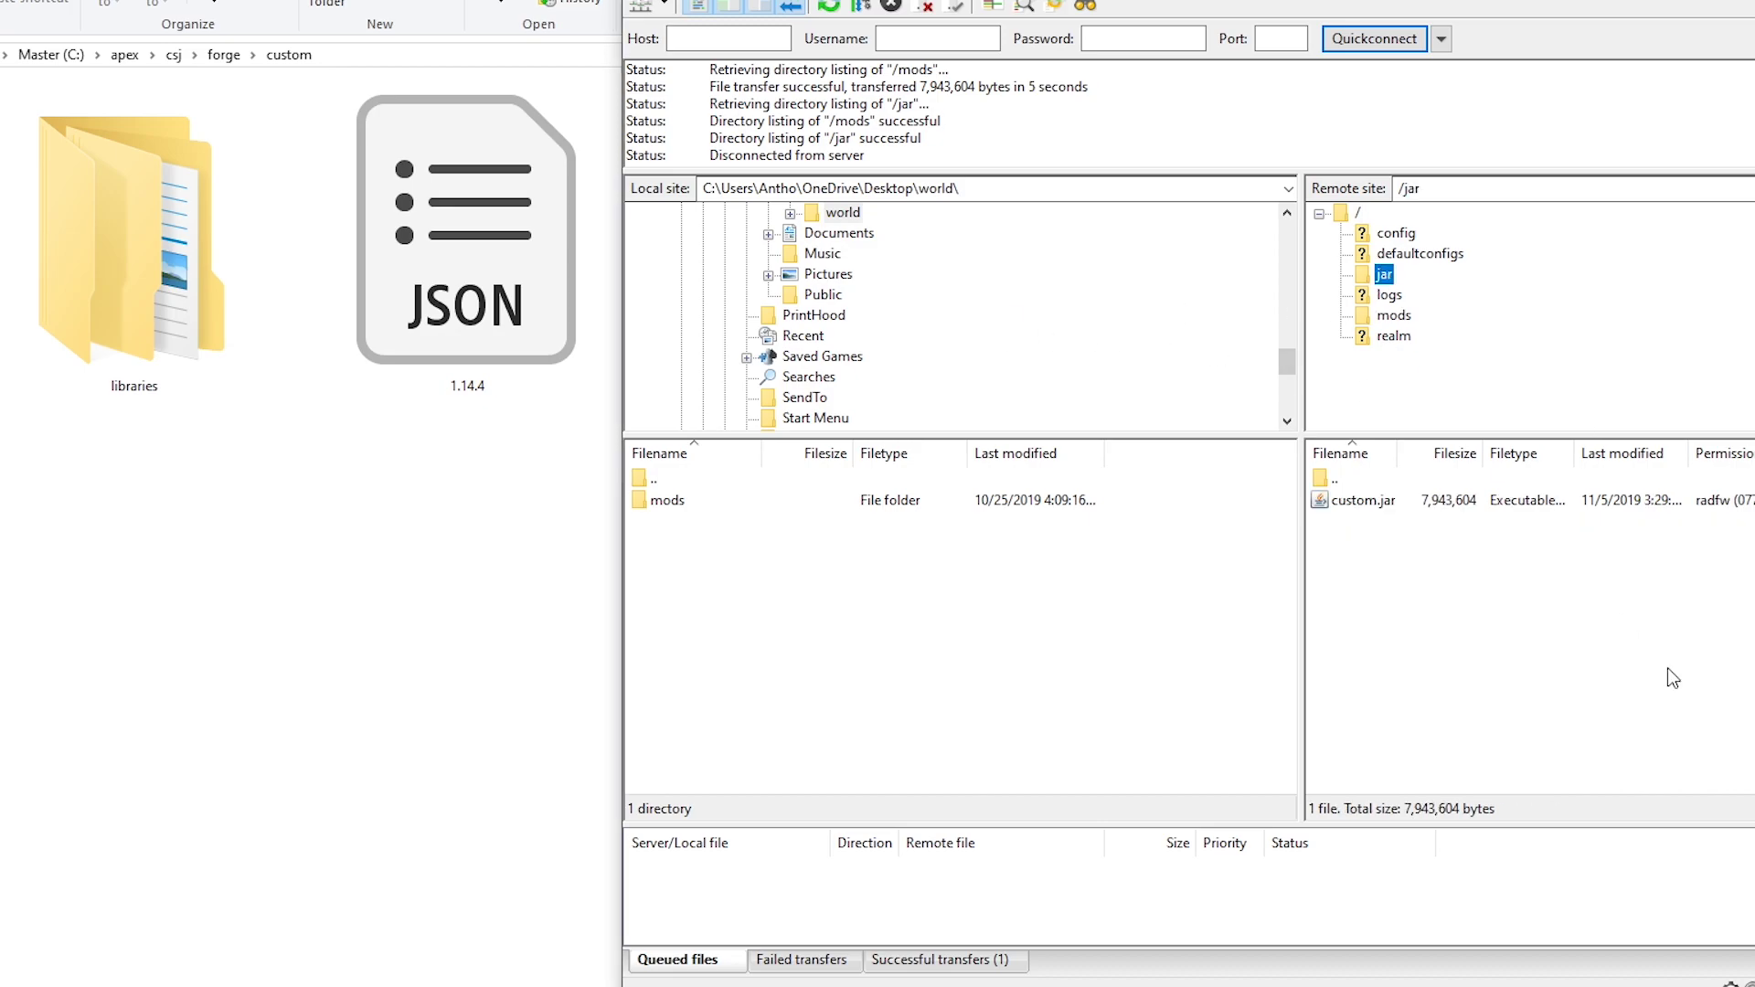
{"action": "left_click_drag", "start_coordinate": [1593, 678], "coordinate": [1335, 511]}
{"action": "right_click", "coordinate": [1335, 514]}
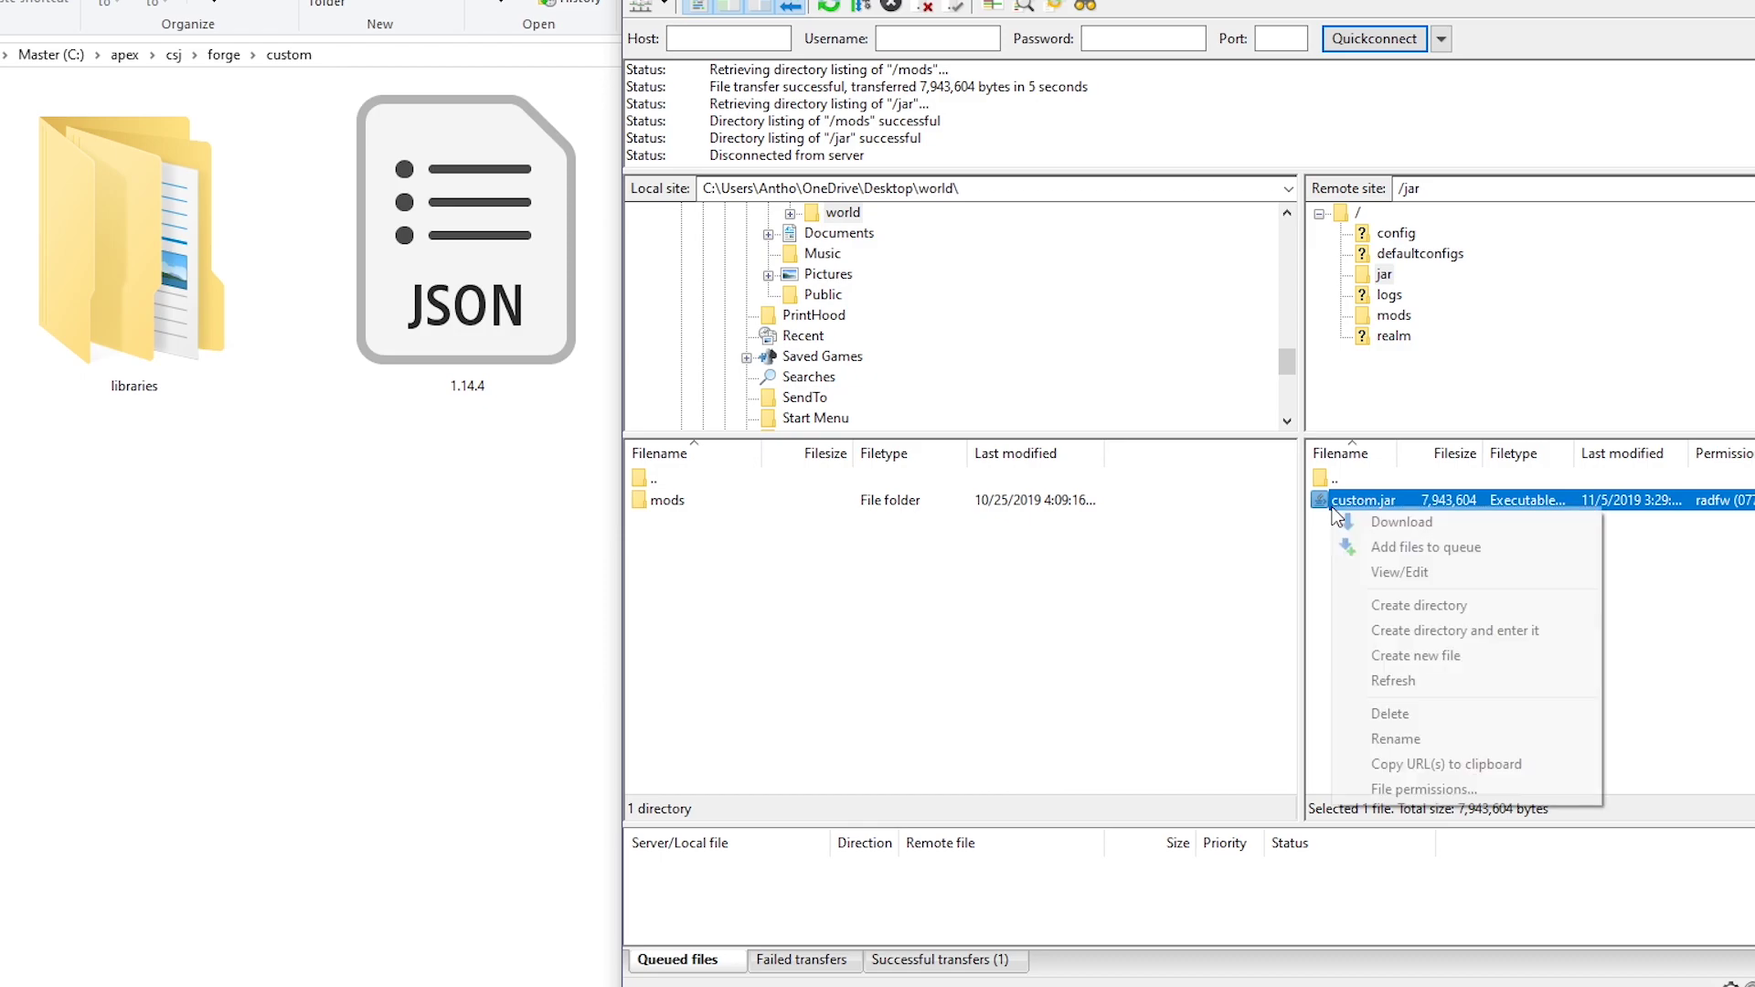
{"action": "left_click", "coordinate": [1396, 718]}
{"action": "left_click", "coordinate": [1375, 475]}
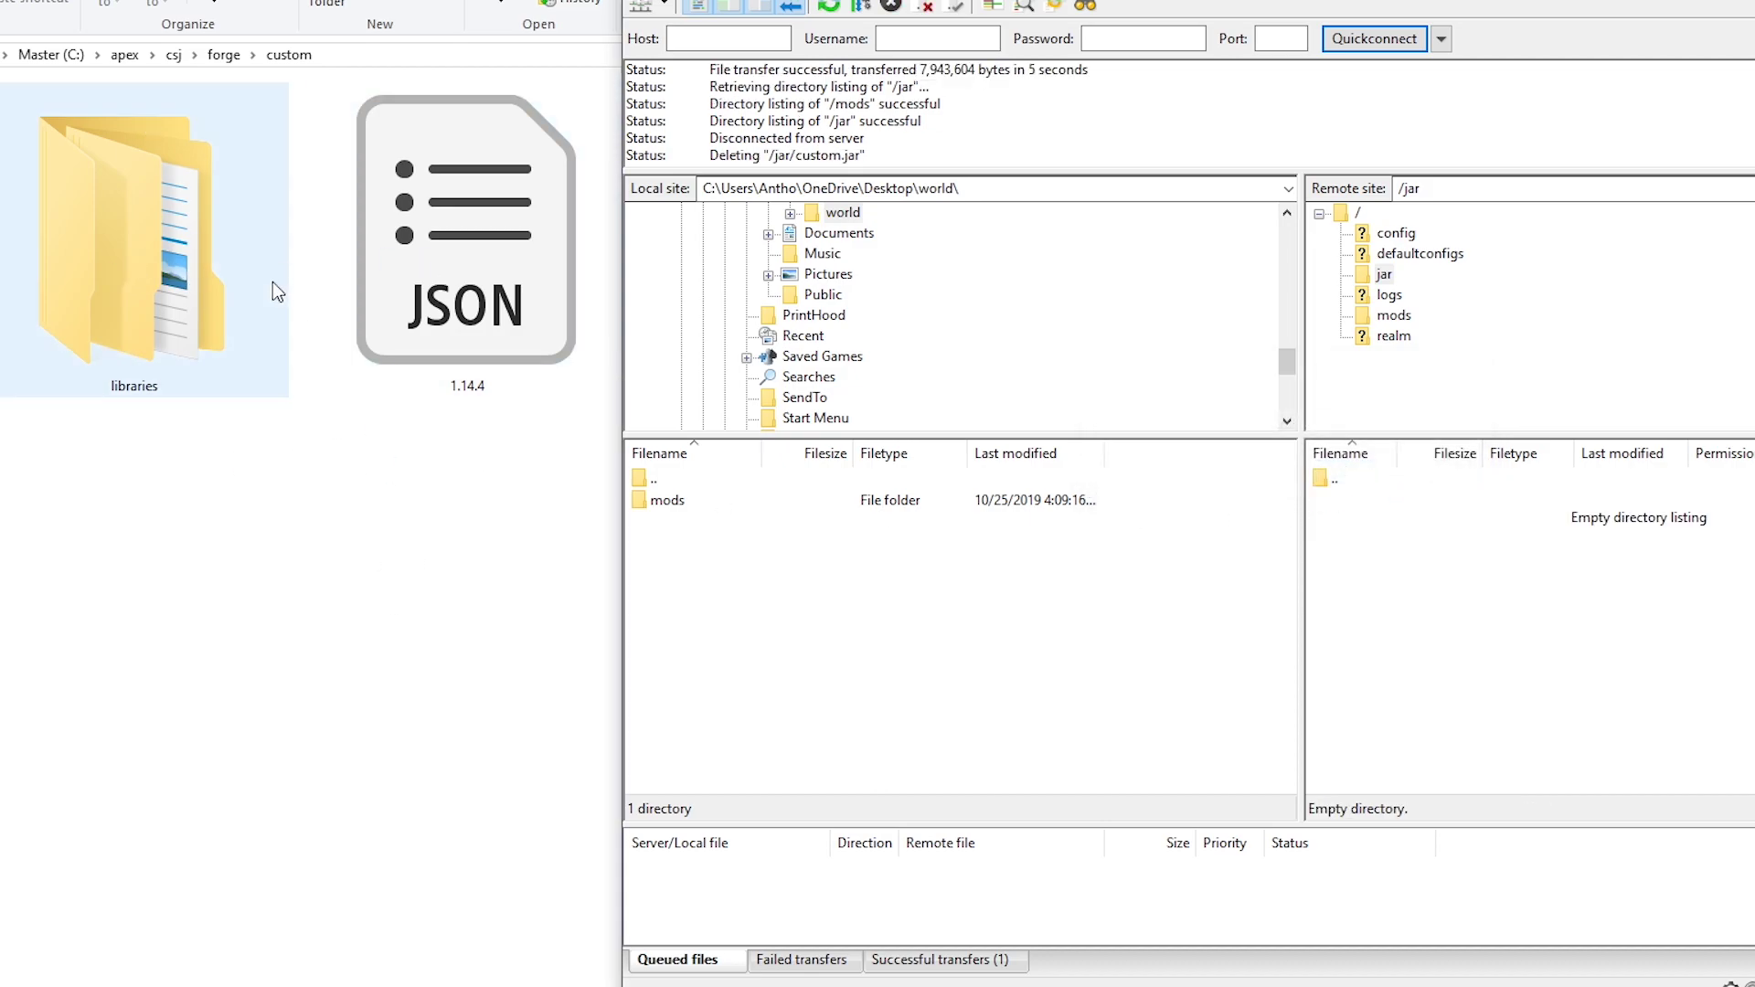
Upload custom, minecraft_server.1.14.4 and the libraries folder into /jar
{"action": "left_click", "coordinate": [348, 539]}
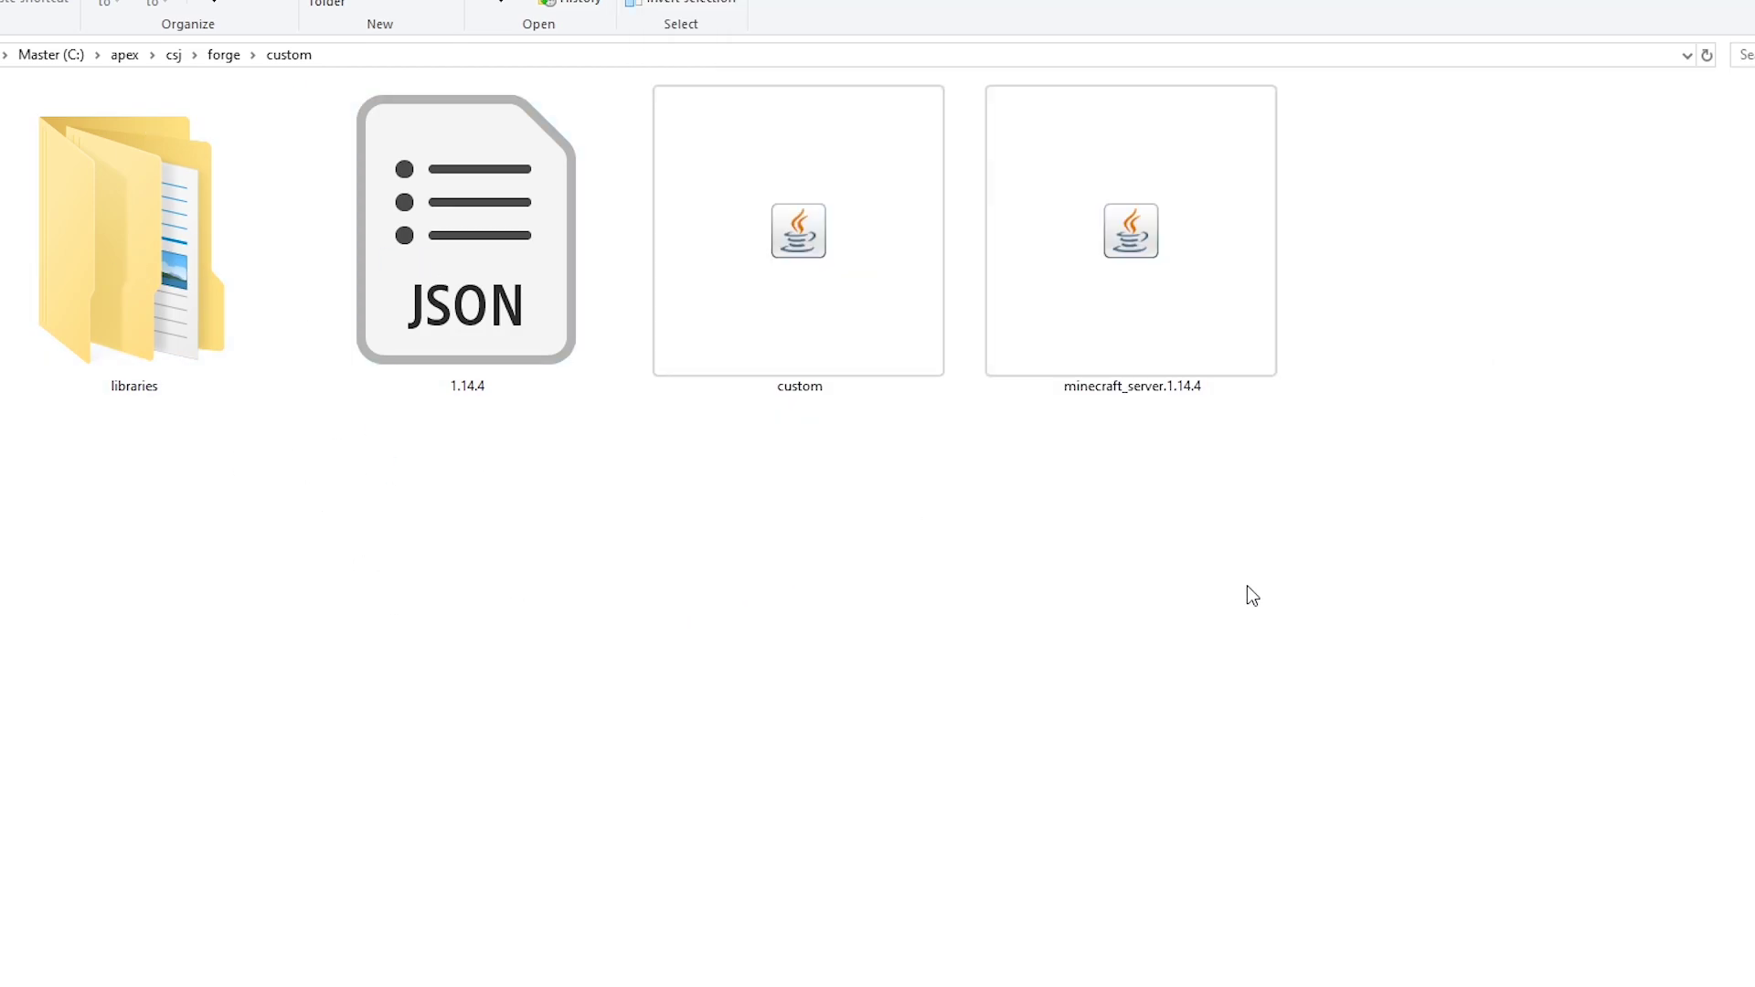
{"action": "left_click_drag", "start_coordinate": [1247, 587], "coordinate": [849, 323]}
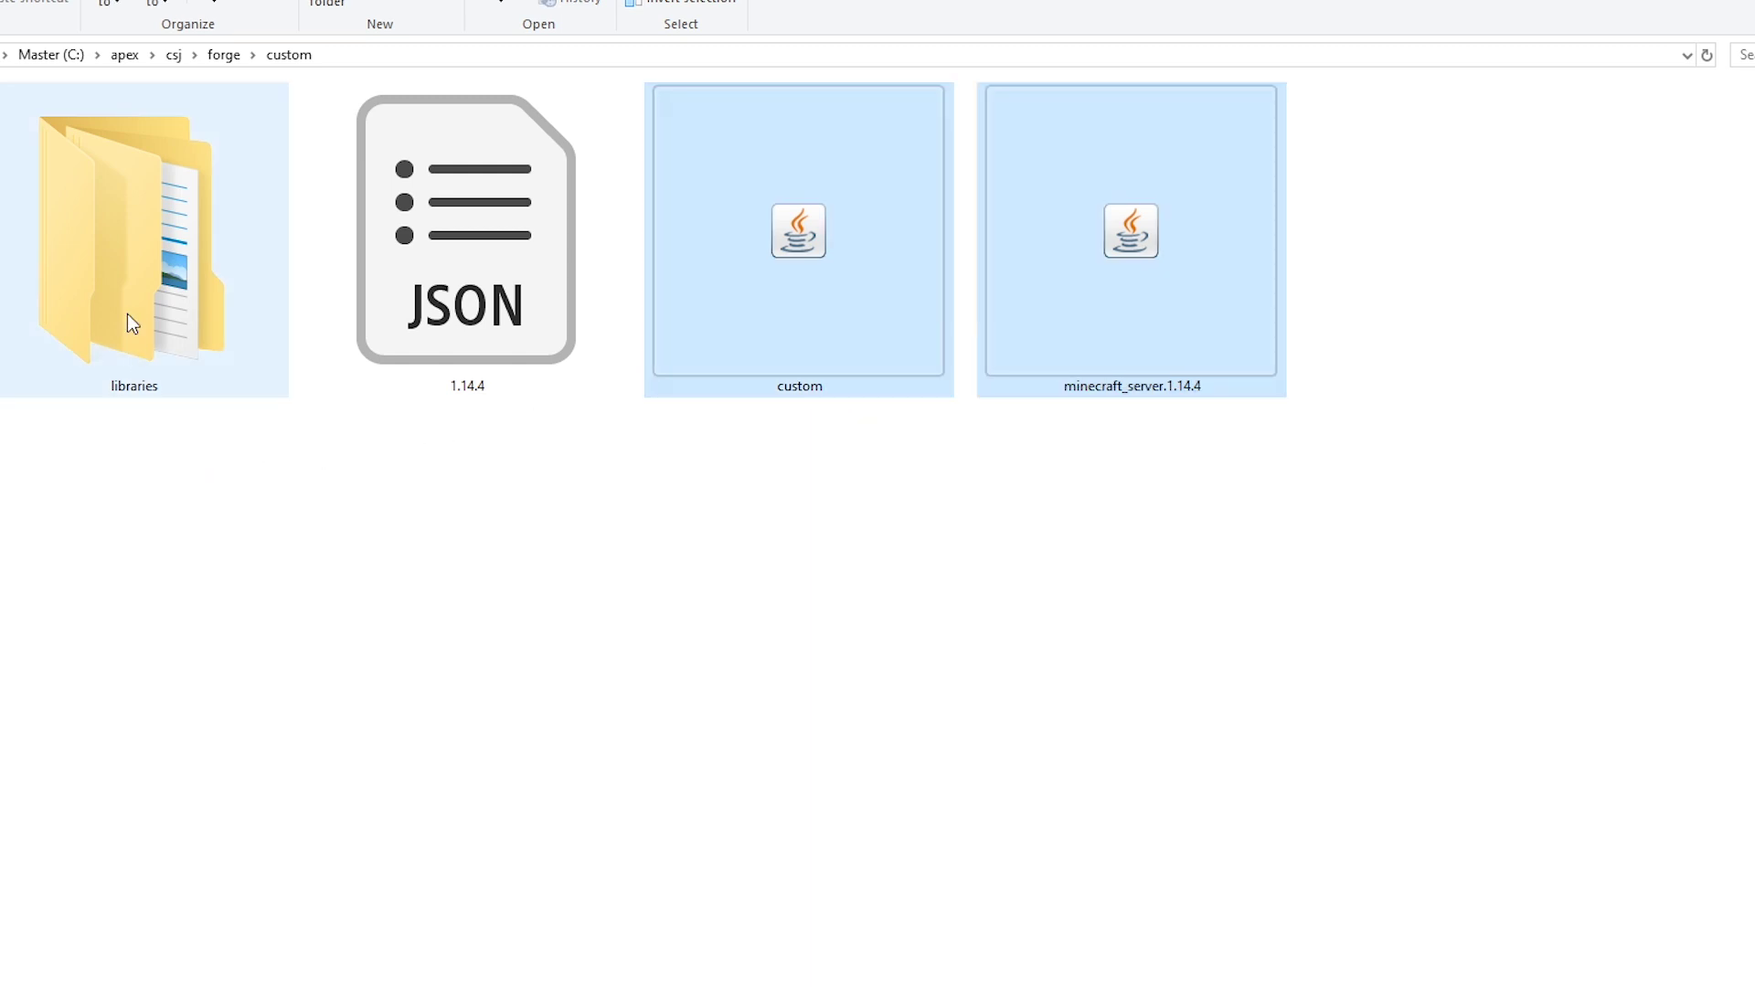
{"action": "left_click", "coordinate": [128, 315], "text": "ctrl"}
{"action": "left_click_drag", "start_coordinate": [128, 315], "coordinate": [1389, 279]}
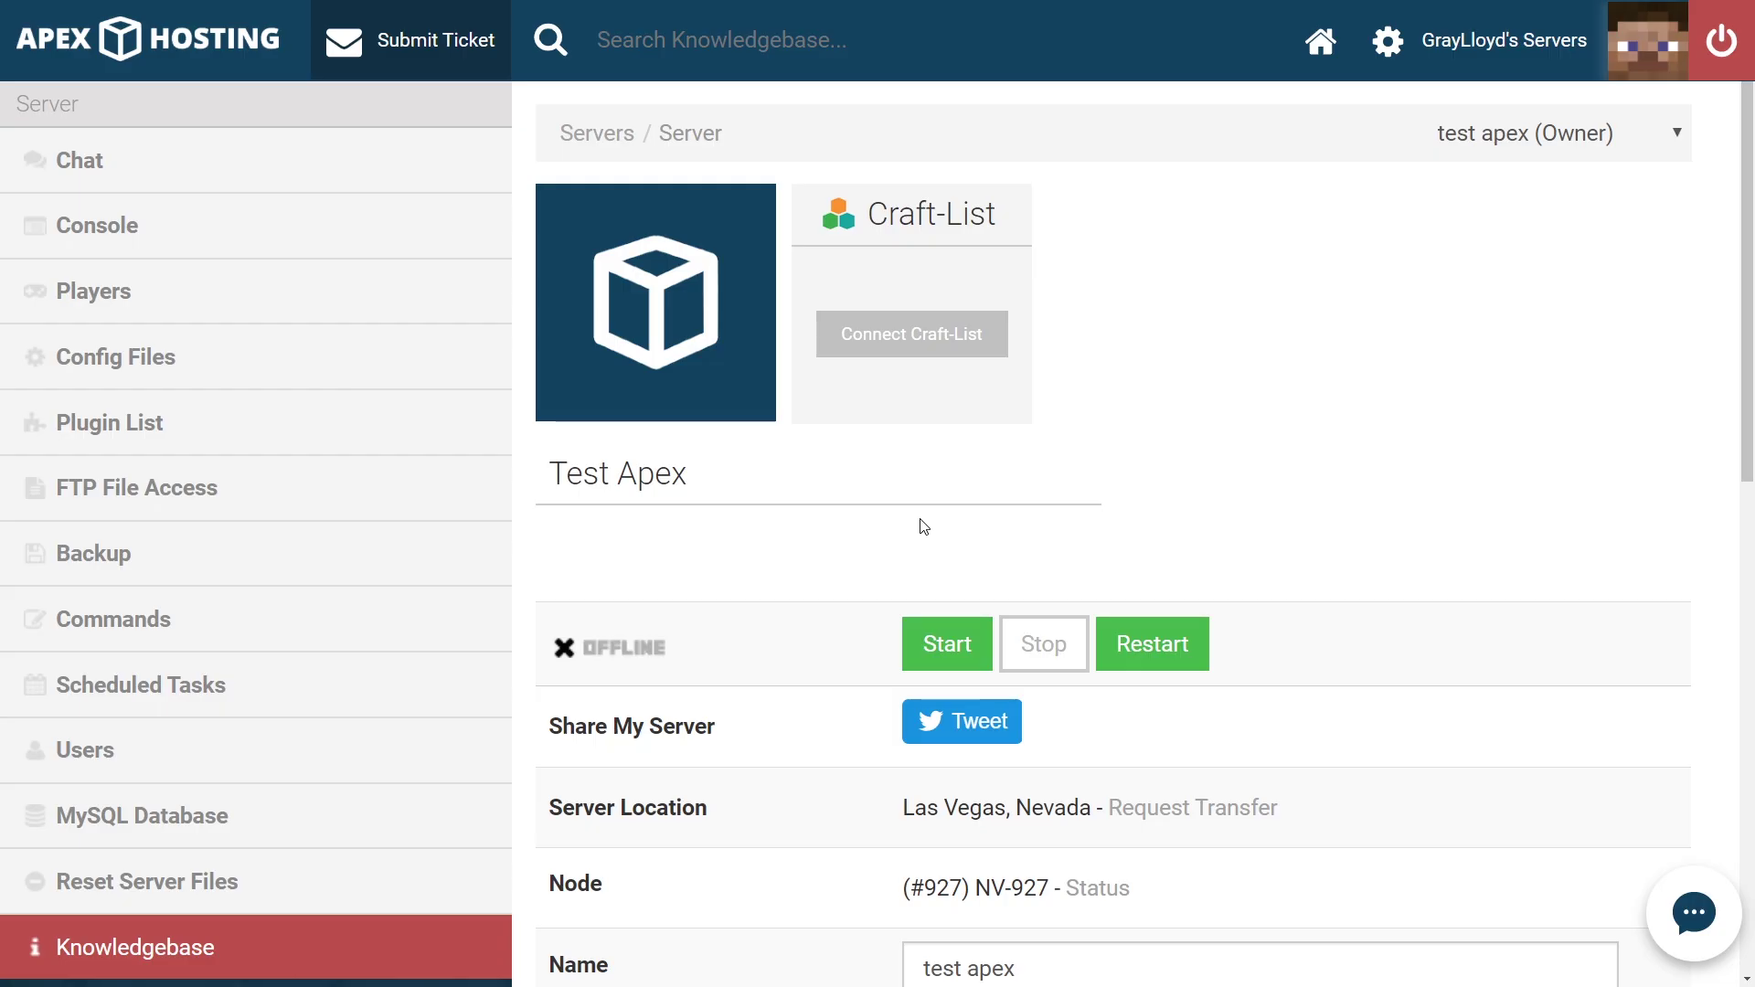
Restart the server and follow the console log through 96% spawn progress to Done
{"action": "left_click", "coordinate": [1154, 640]}
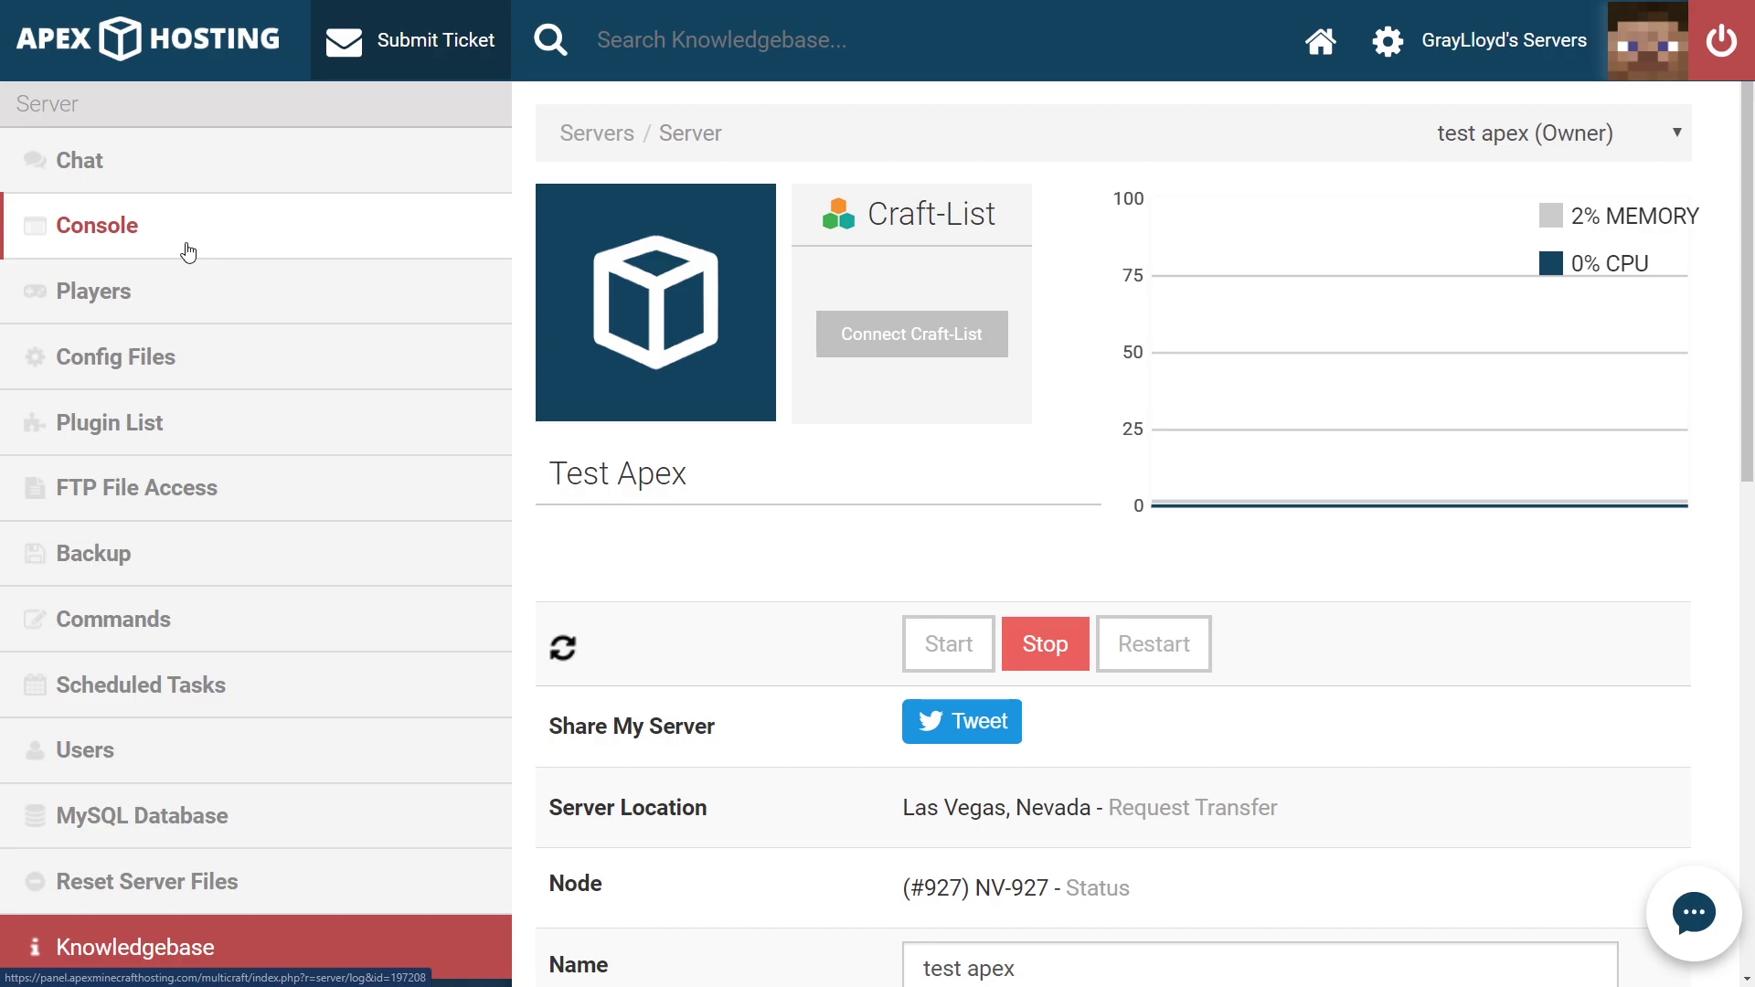
{"action": "left_click", "coordinate": [188, 252]}
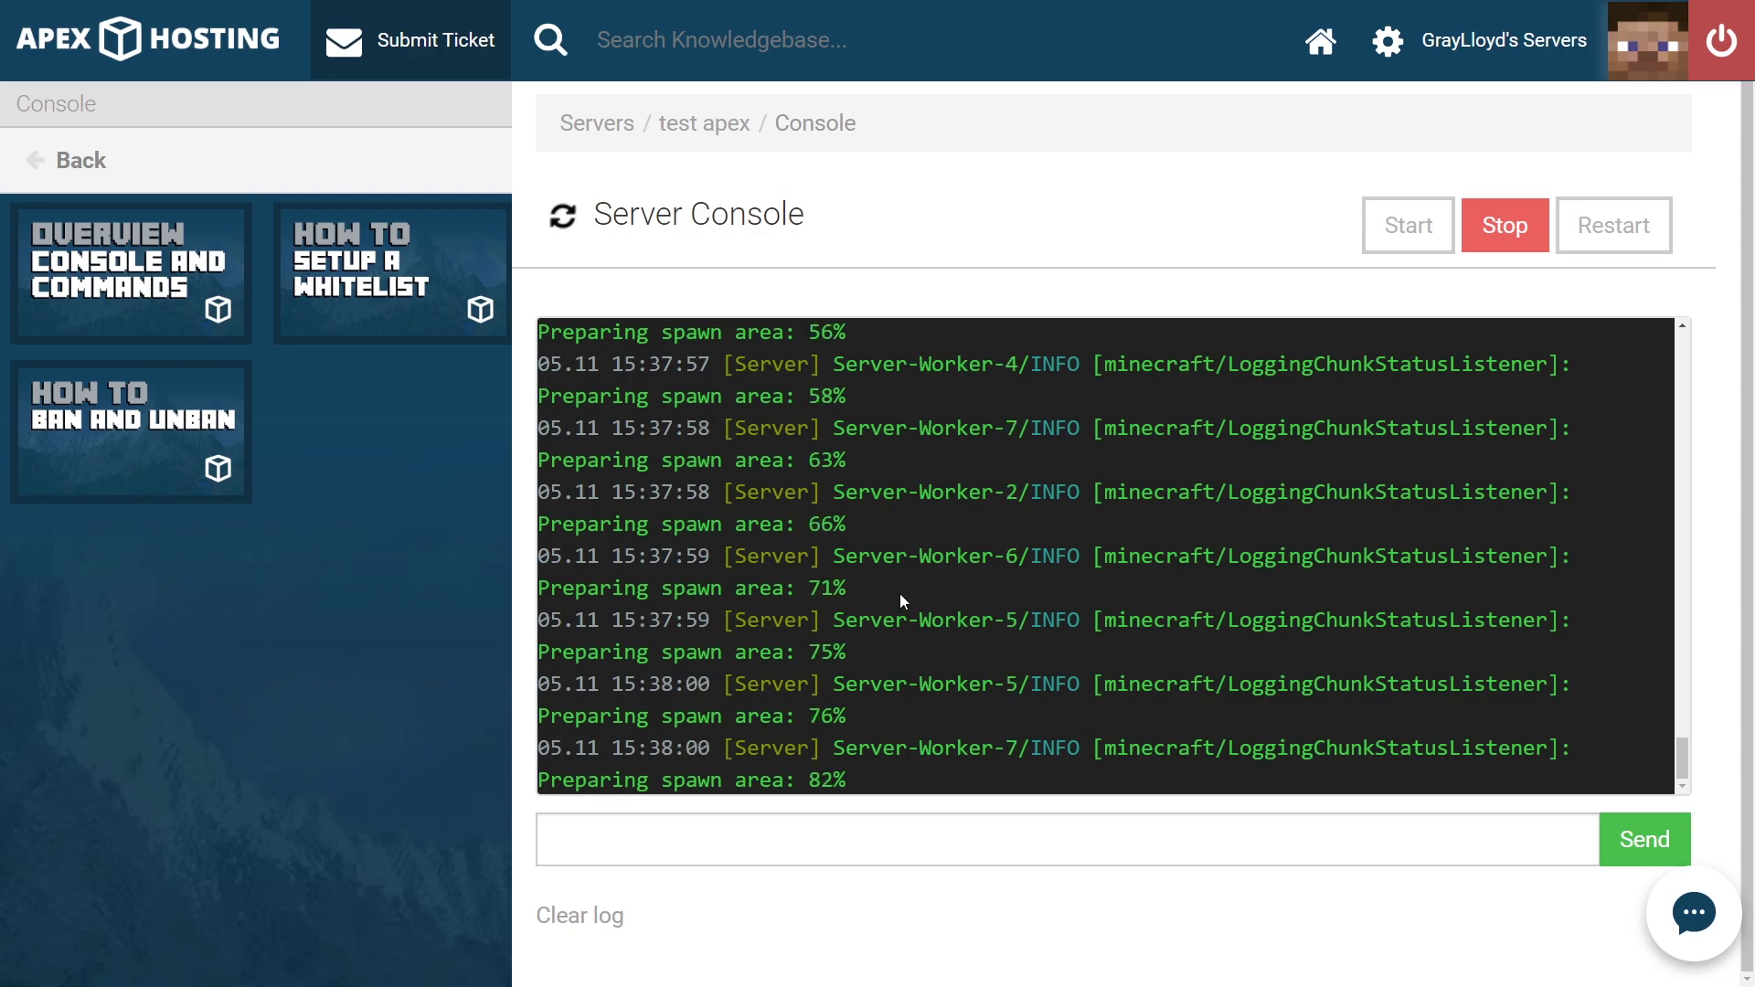
{"action": "left_click_drag", "start_coordinate": [916, 599], "coordinate": [550, 556]}
{"action": "left_click", "coordinate": [901, 734]}
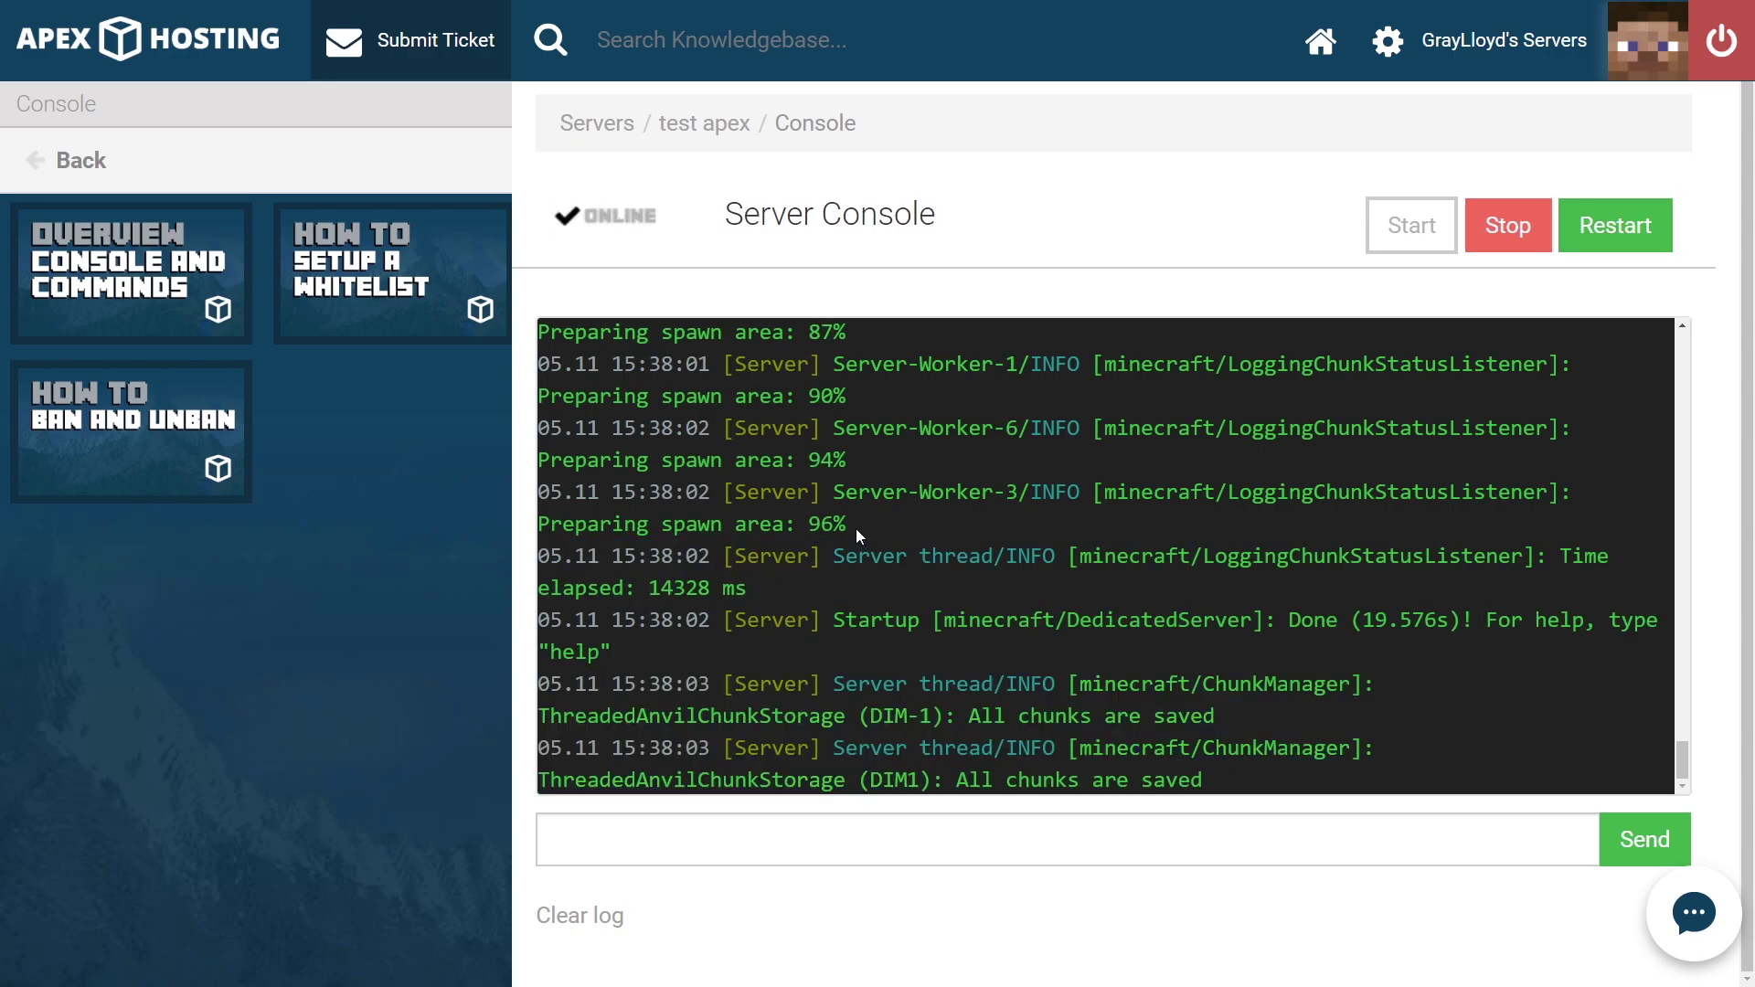
{"action": "left_click_drag", "start_coordinate": [858, 530], "coordinate": [727, 523]}
{"action": "left_click", "coordinate": [984, 579]}
{"action": "left_click_drag", "start_coordinate": [1291, 621], "coordinate": [1454, 621]}
{"action": "left_click", "coordinate": [1453, 621]}
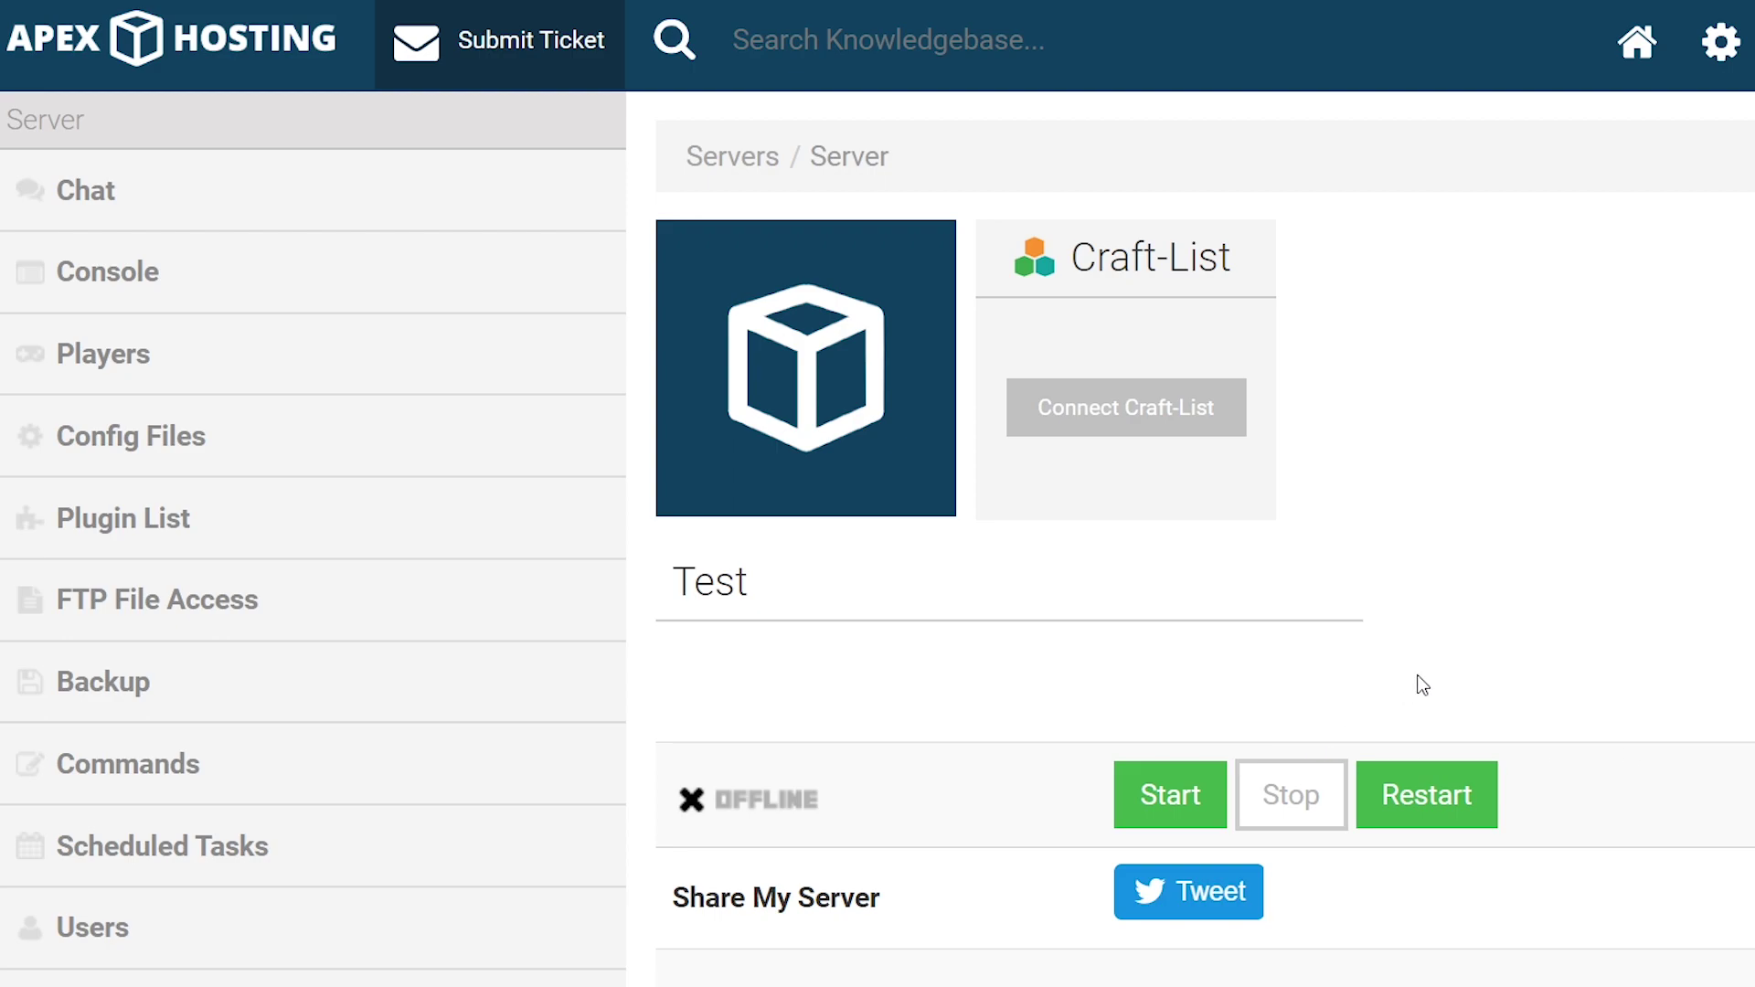
Restart the server and find the 'Unable to access jarfile /jar/custom.jar' console error
{"action": "left_click", "coordinate": [1414, 782]}
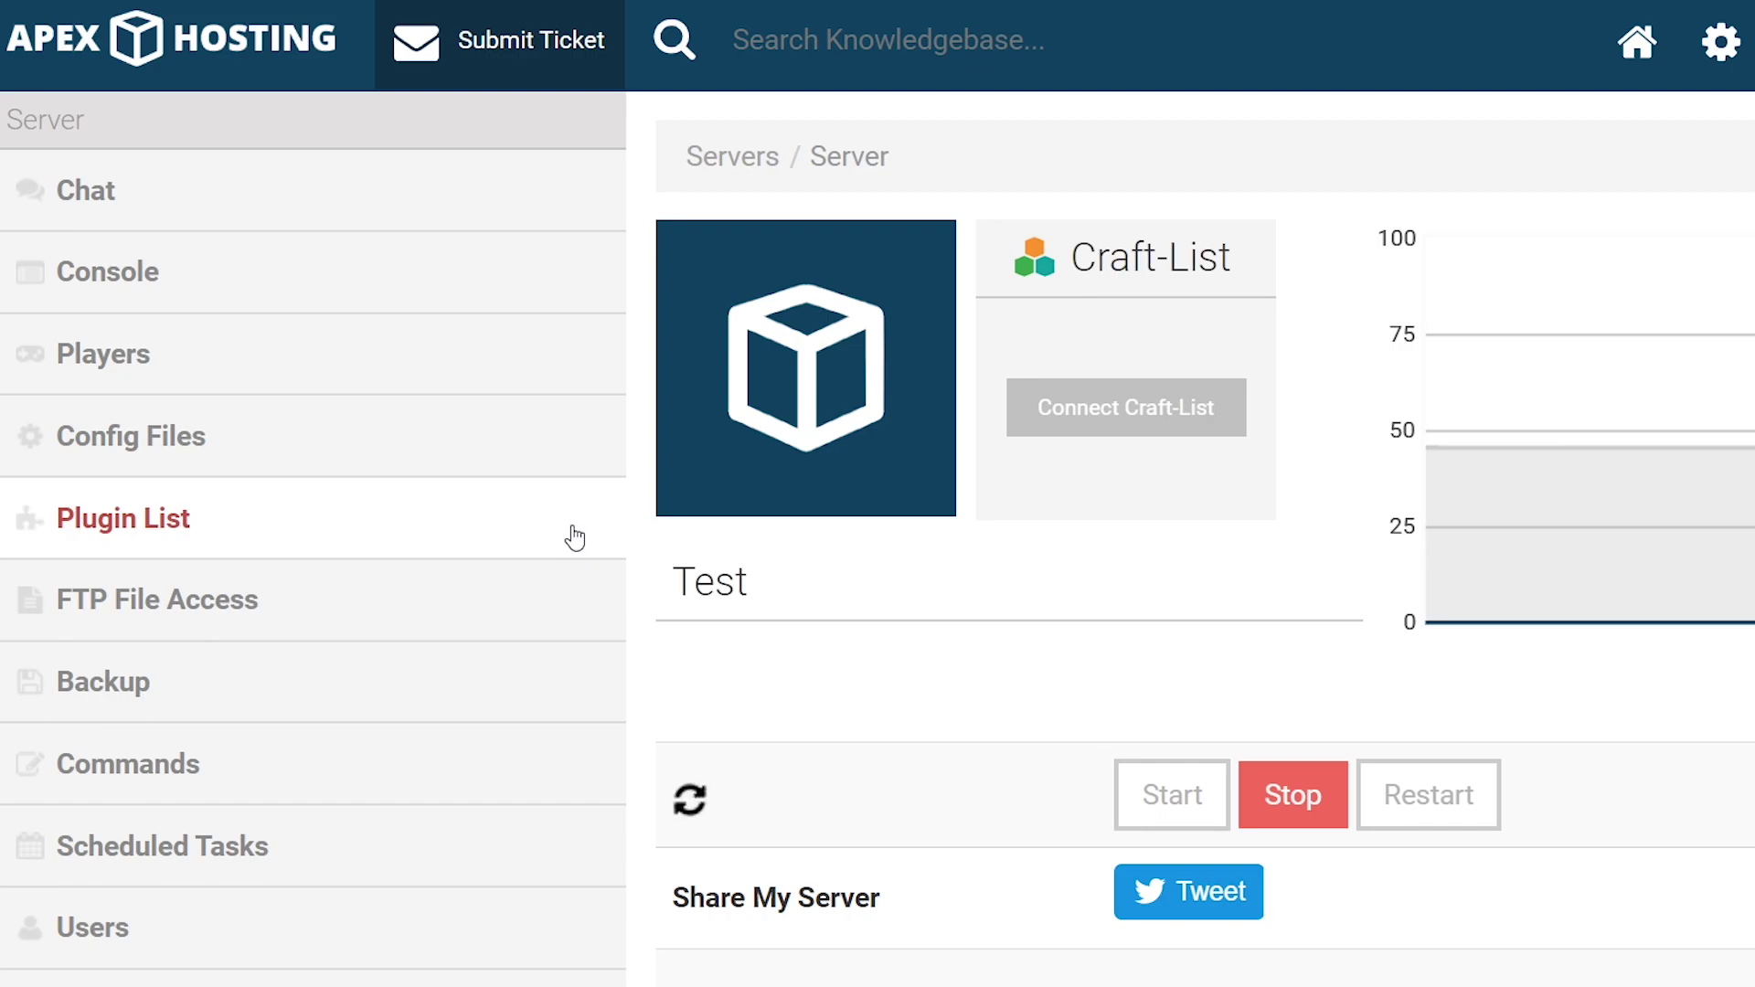
{"action": "left_click", "coordinate": [263, 297]}
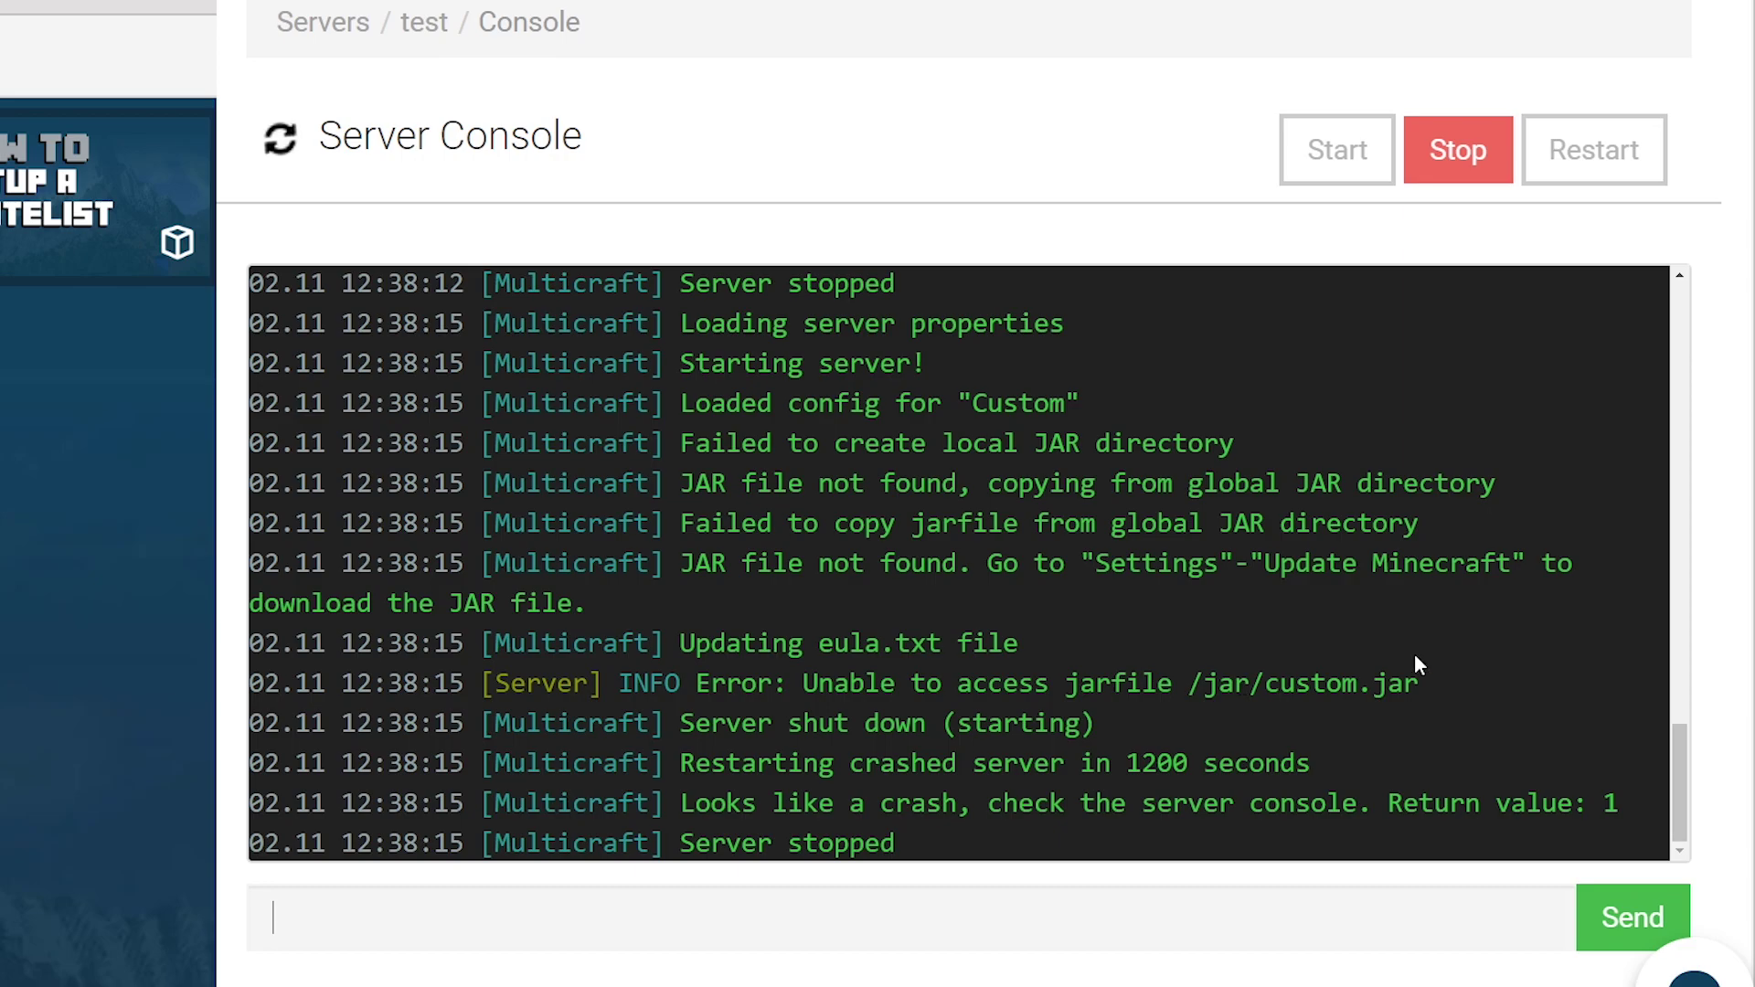
{"action": "left_click_drag", "start_coordinate": [1419, 686], "coordinate": [1250, 684]}
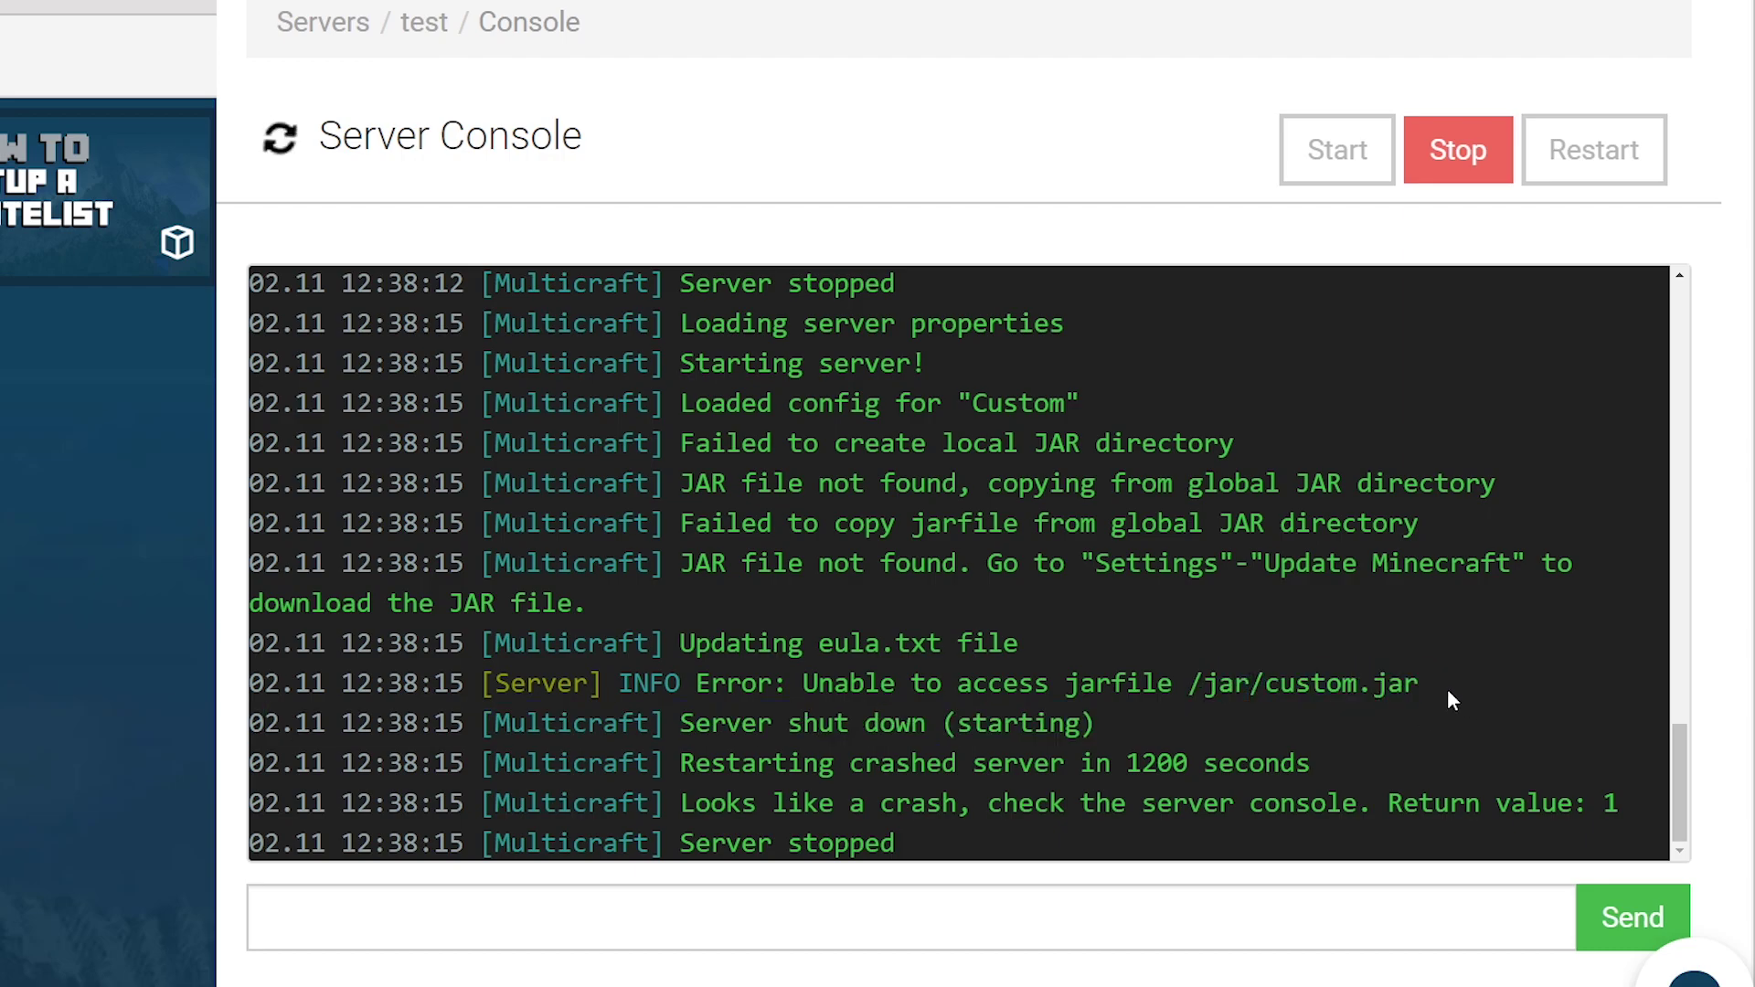
{"action": "left_click_drag", "start_coordinate": [1430, 681], "coordinate": [1264, 684]}
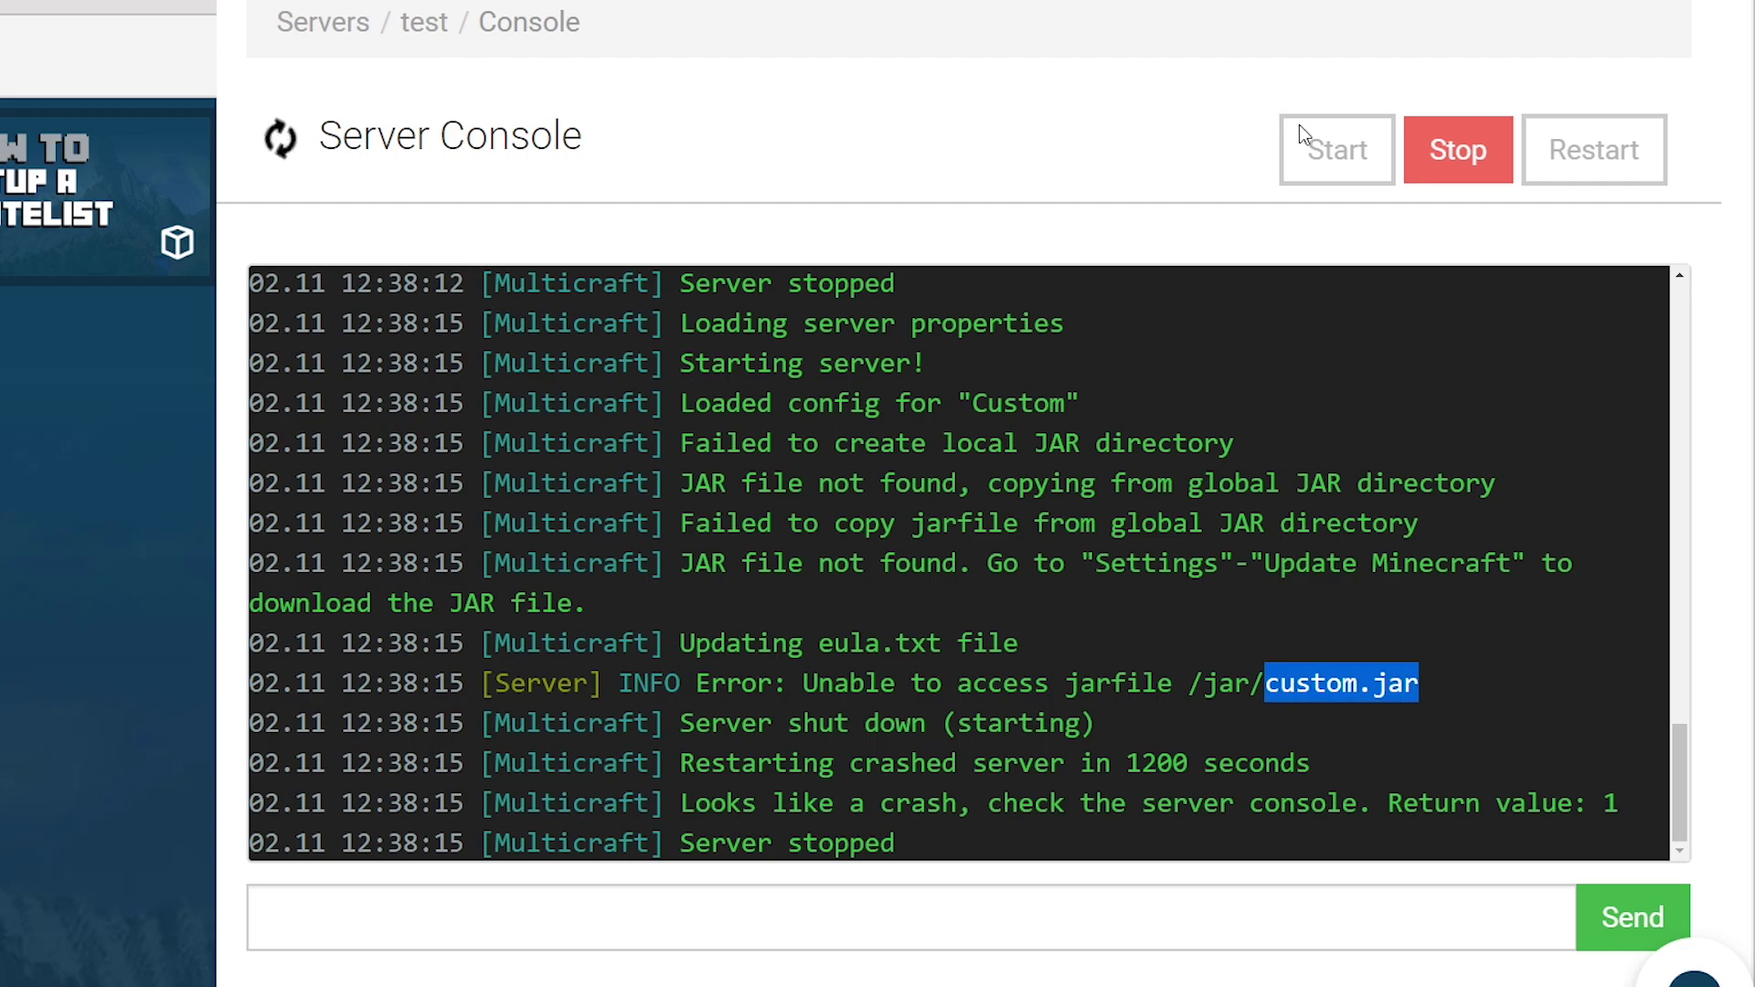
Stop the server and log in to FTP File Access with the saved password
{"action": "left_click", "coordinate": [1444, 182]}
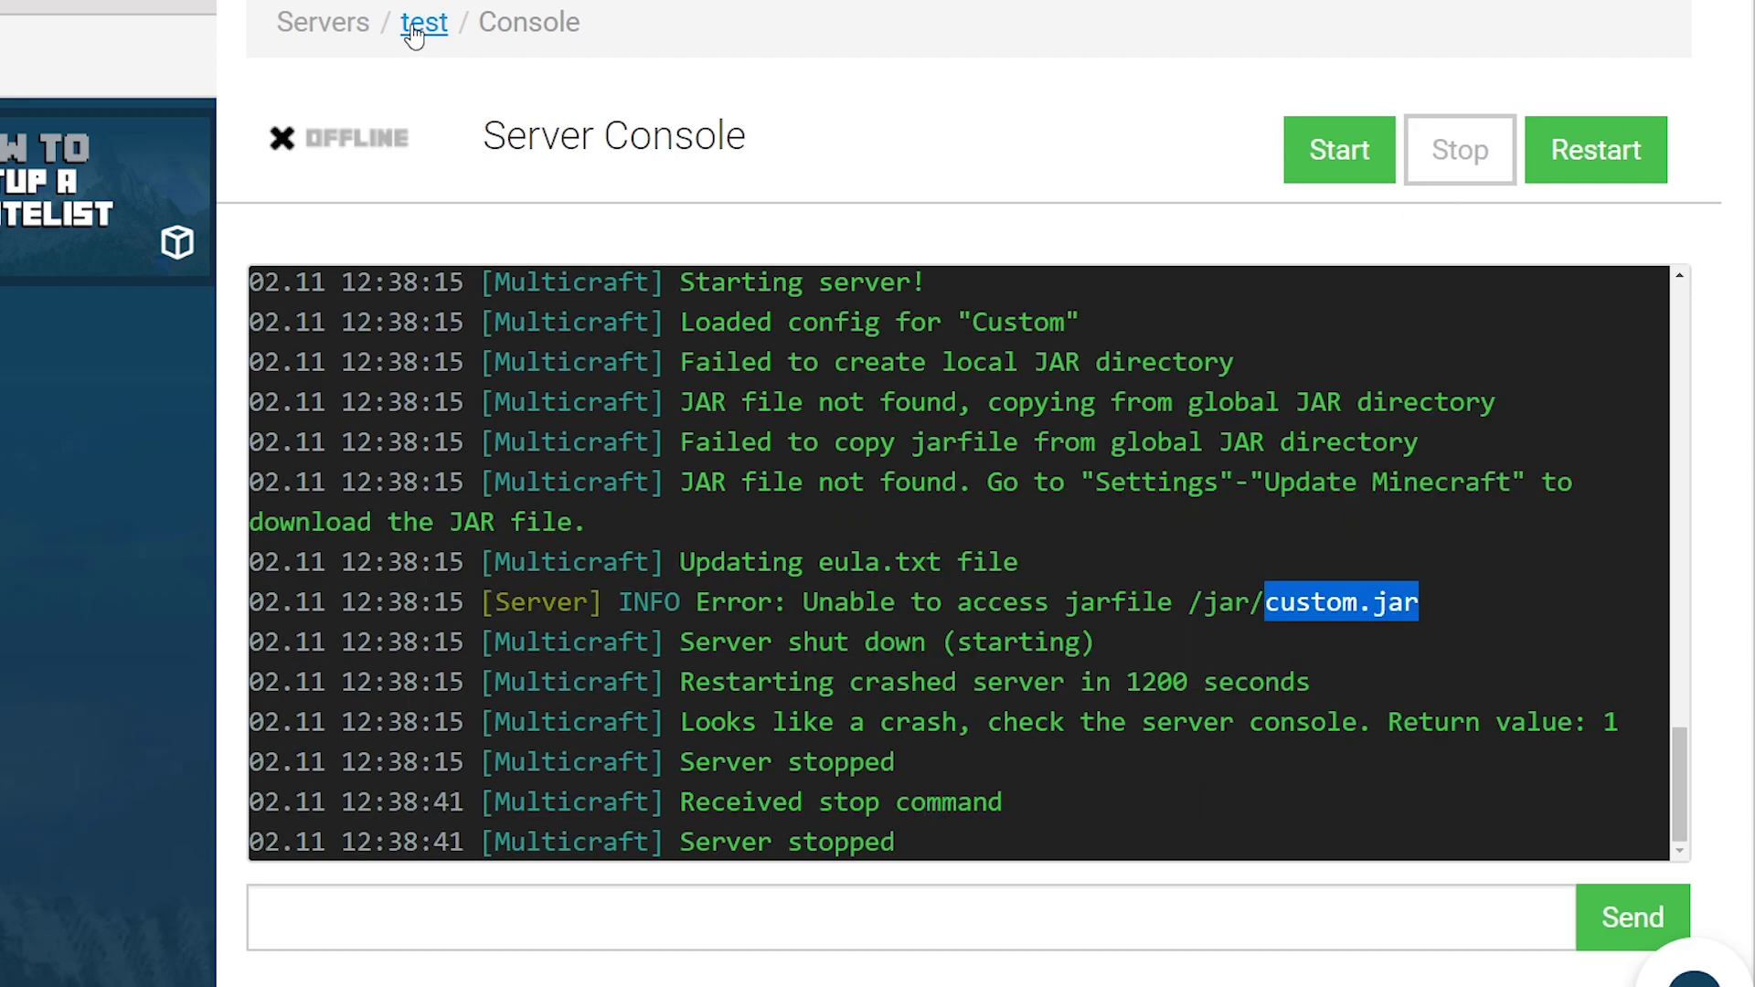
{"action": "left_click", "coordinate": [414, 25]}
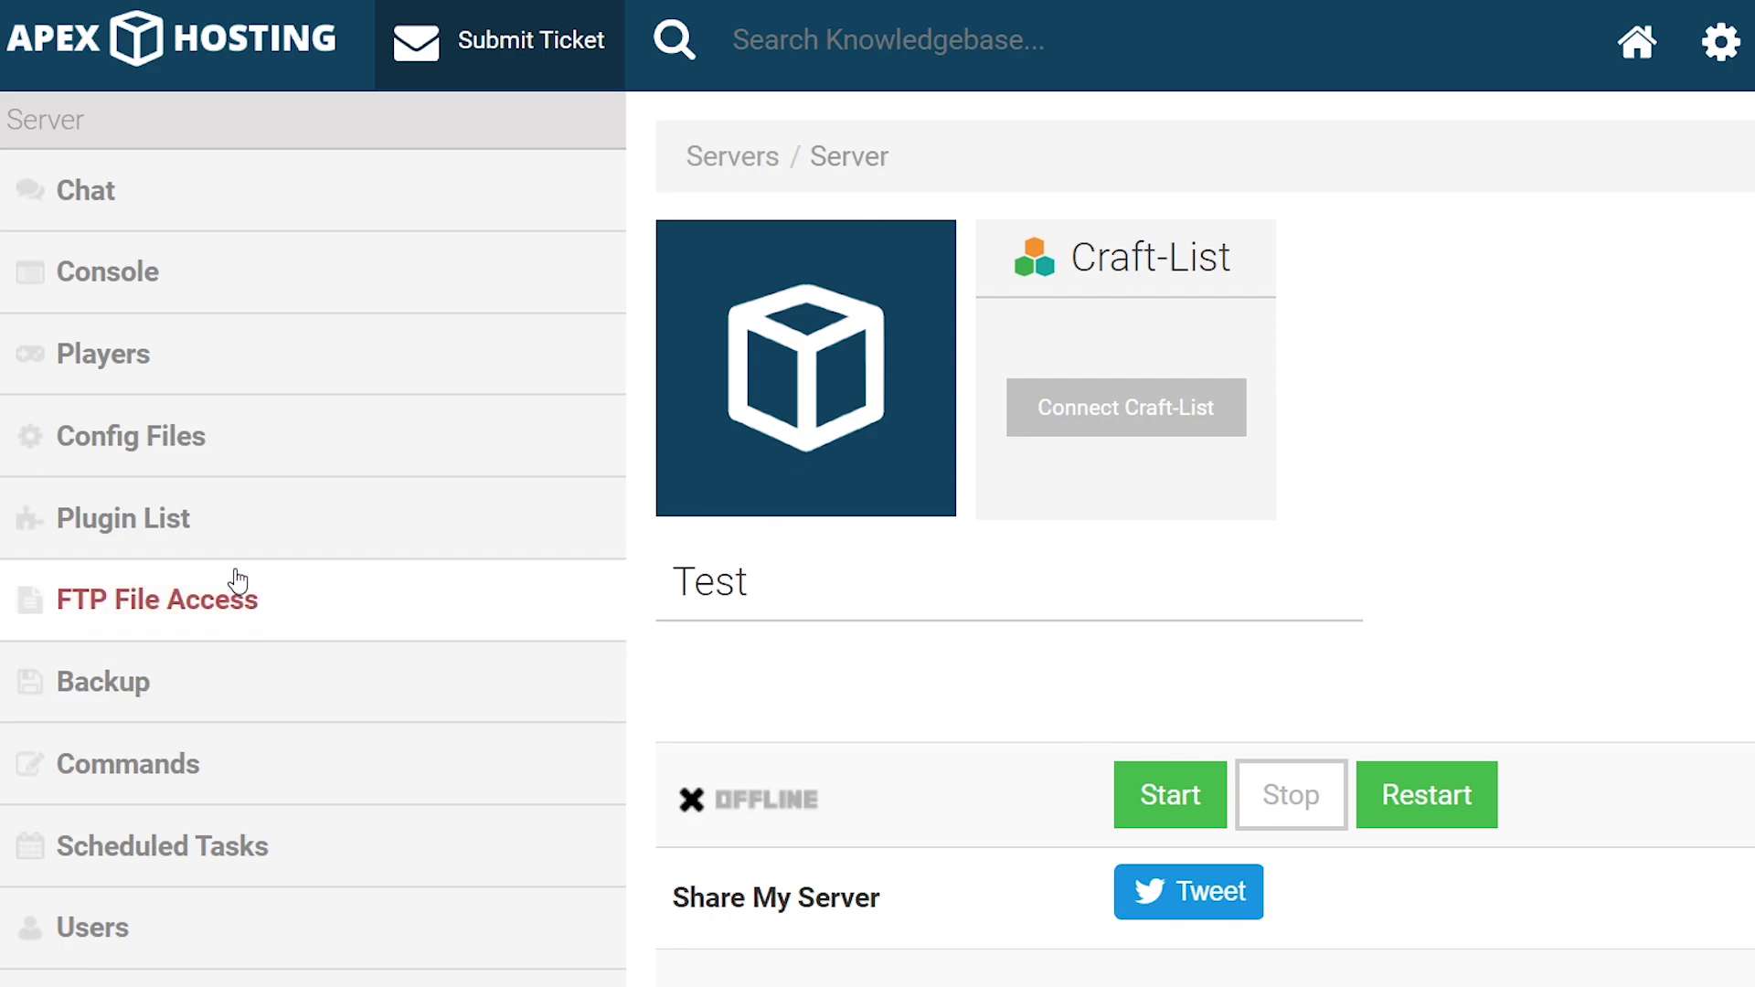
{"action": "left_click", "coordinate": [233, 596]}
{"action": "left_click", "coordinate": [1505, 665]}
{"action": "left_click", "coordinate": [1429, 755]}
{"action": "left_click", "coordinate": [1423, 832]}
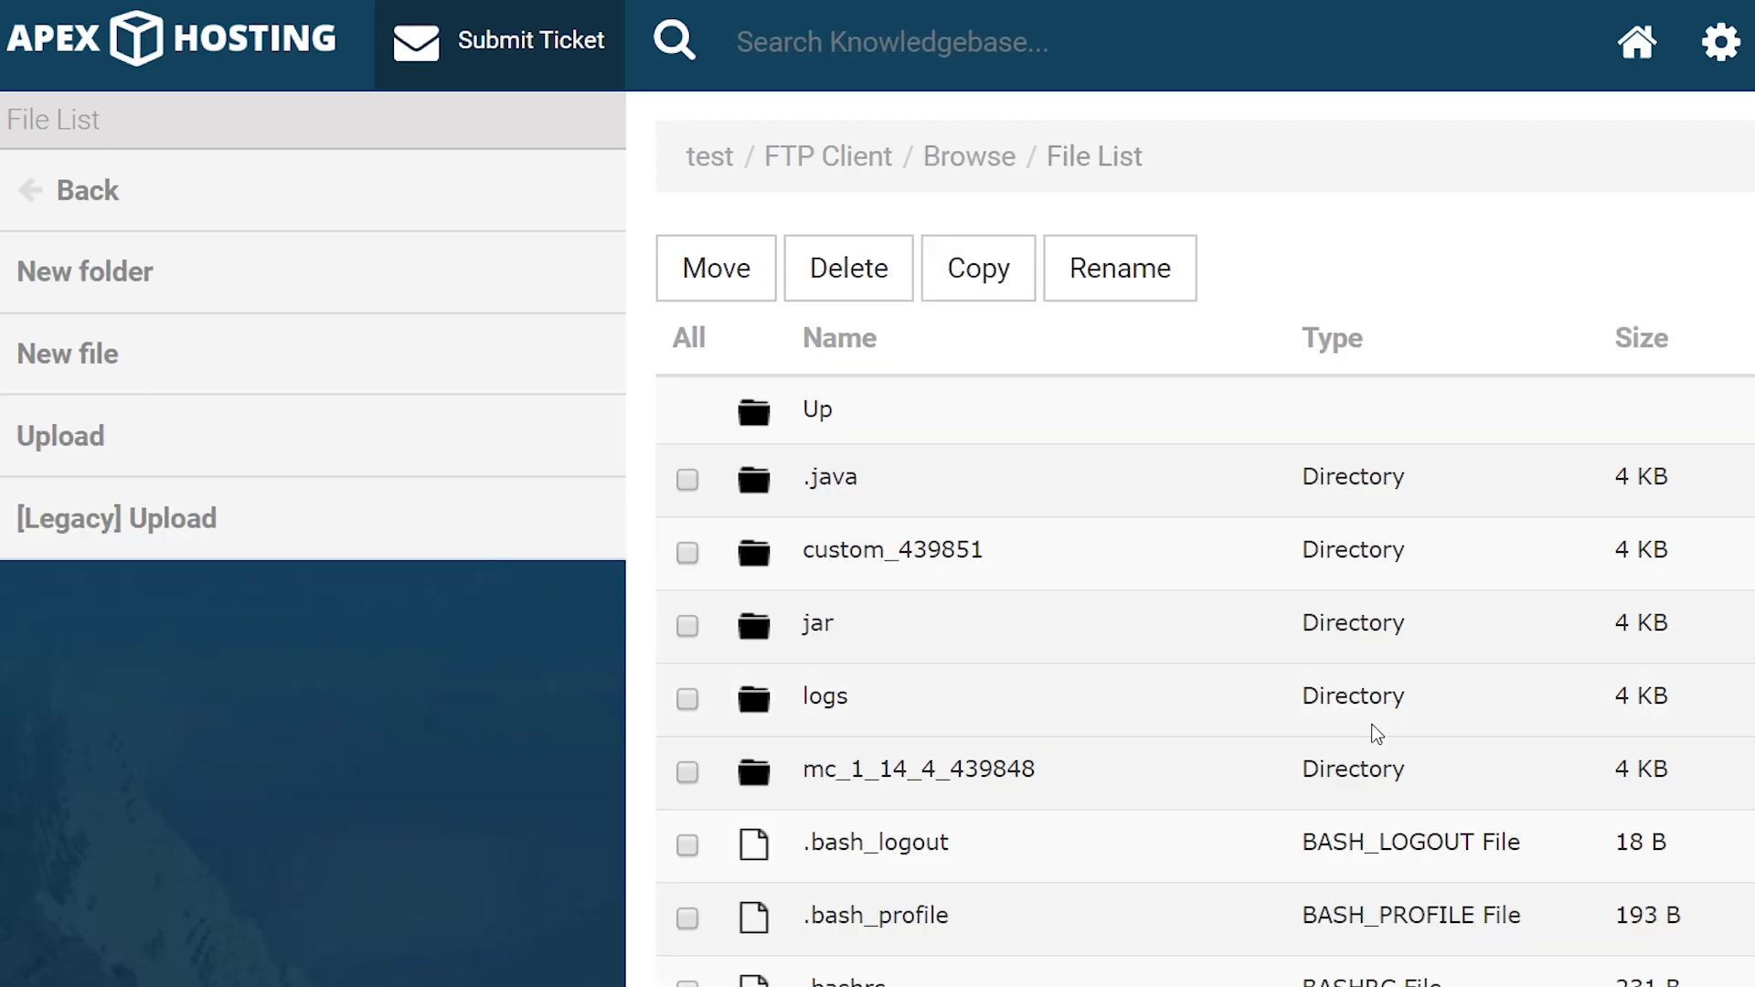
Delete the old custom.jar from the server's root folder
{"action": "scroll", "coordinate": [1258, 835], "scroll_direction": "down", "scroll_amount": 5}
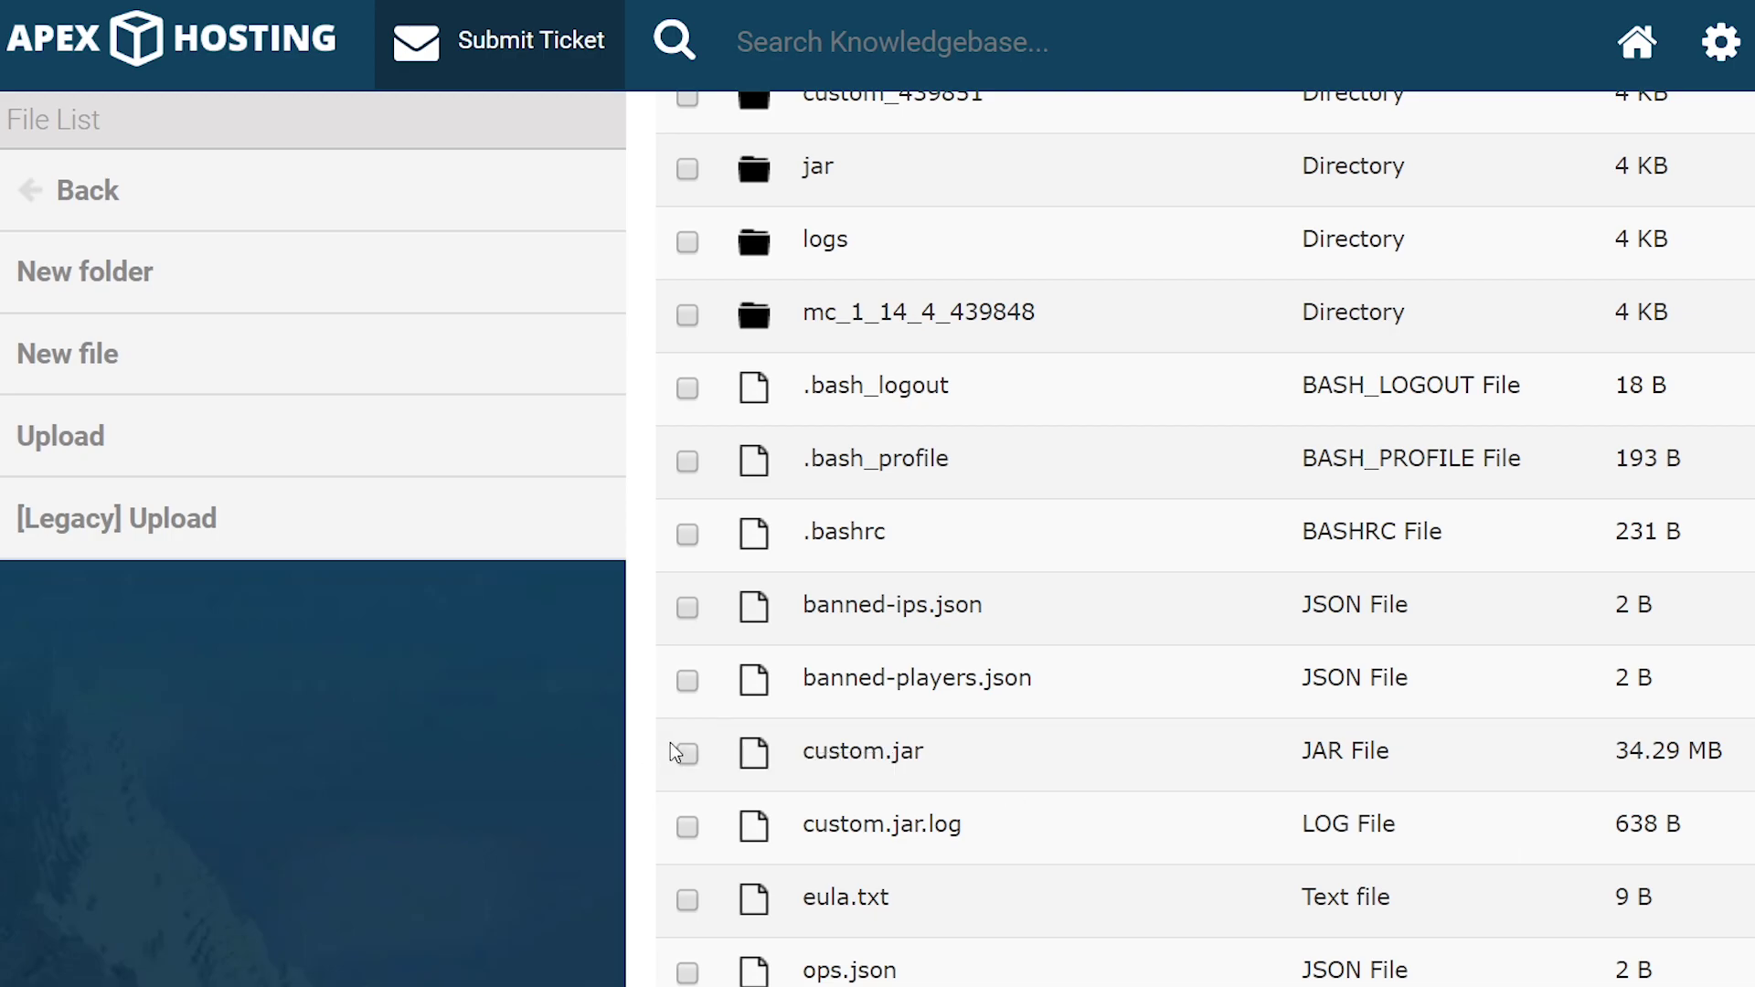
{"action": "left_click", "coordinate": [692, 759]}
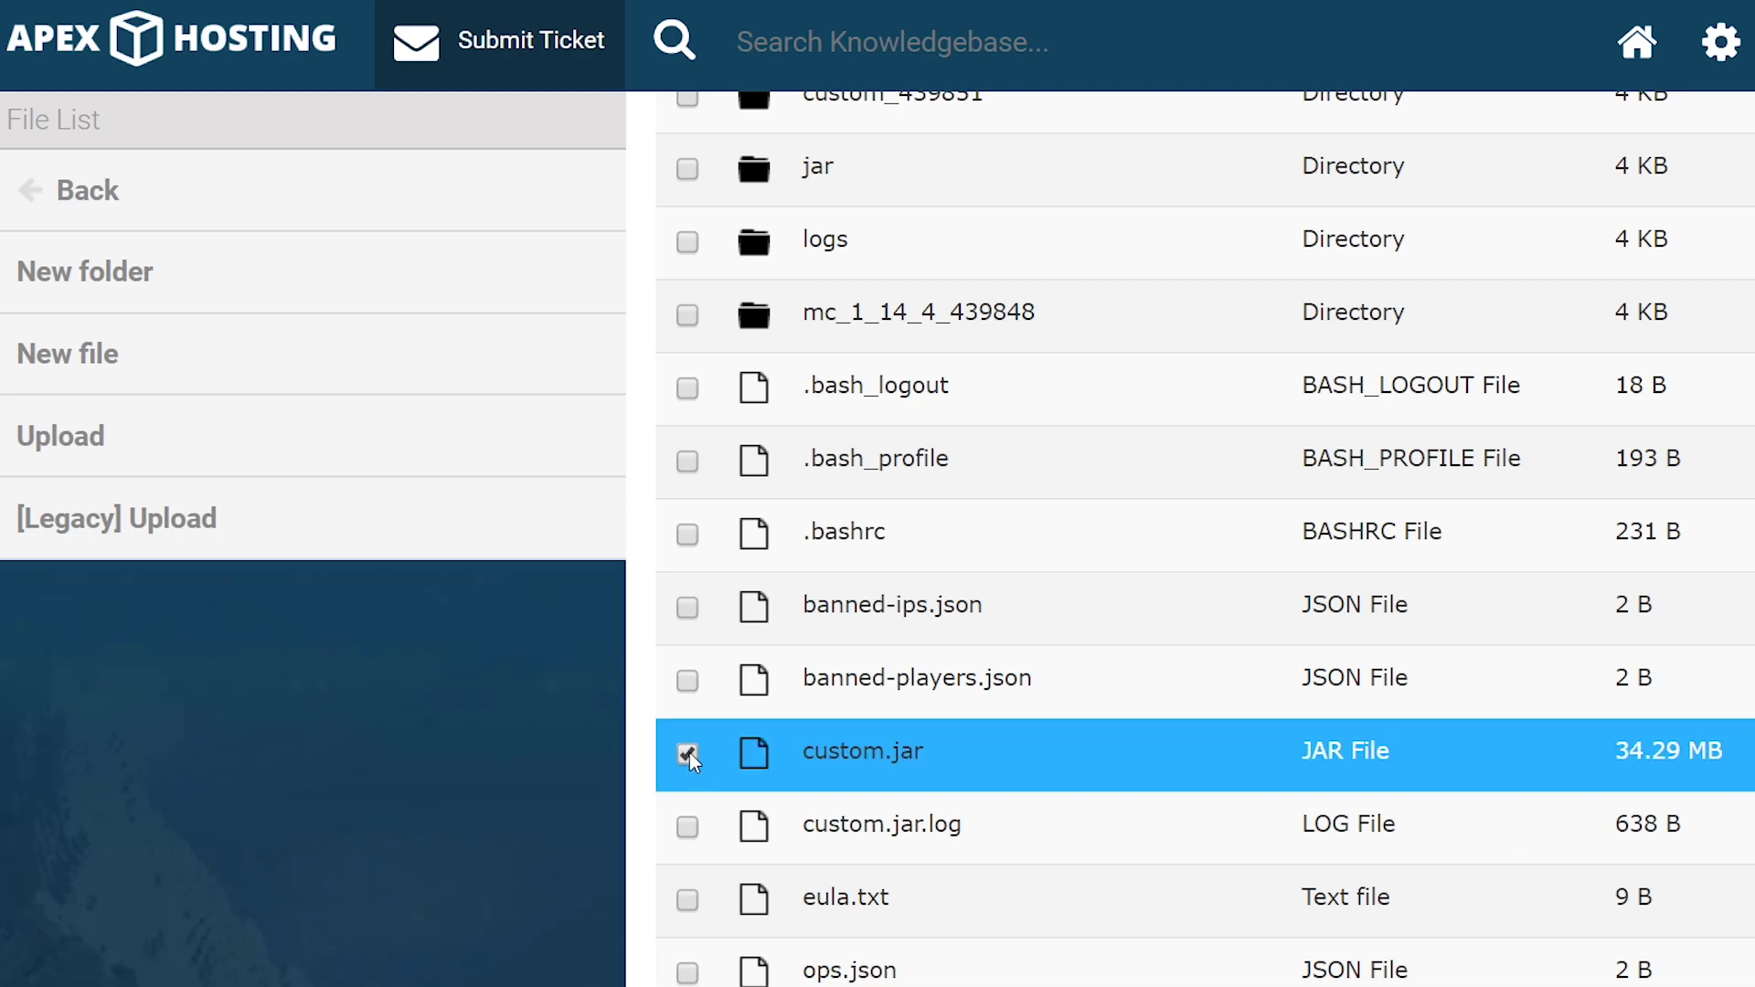
{"action": "scroll", "coordinate": [692, 758], "scroll_direction": "up", "scroll_amount": 5}
{"action": "left_click", "coordinate": [853, 290]}
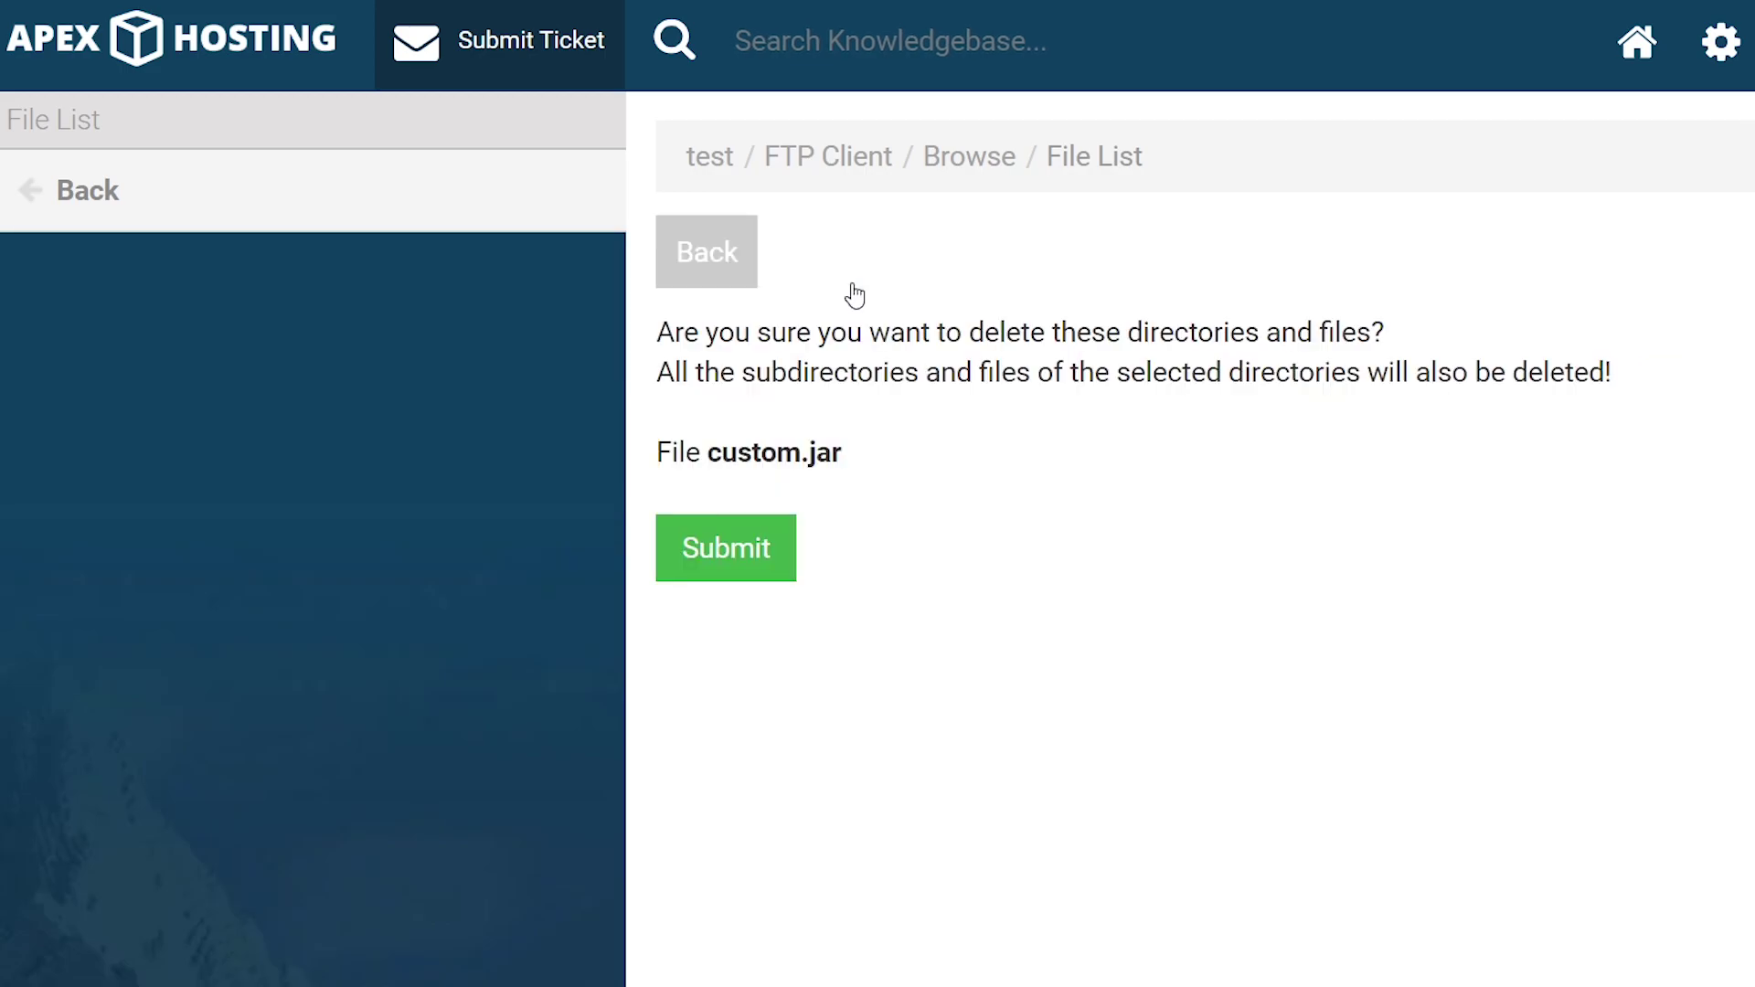
{"action": "left_click", "coordinate": [771, 547]}
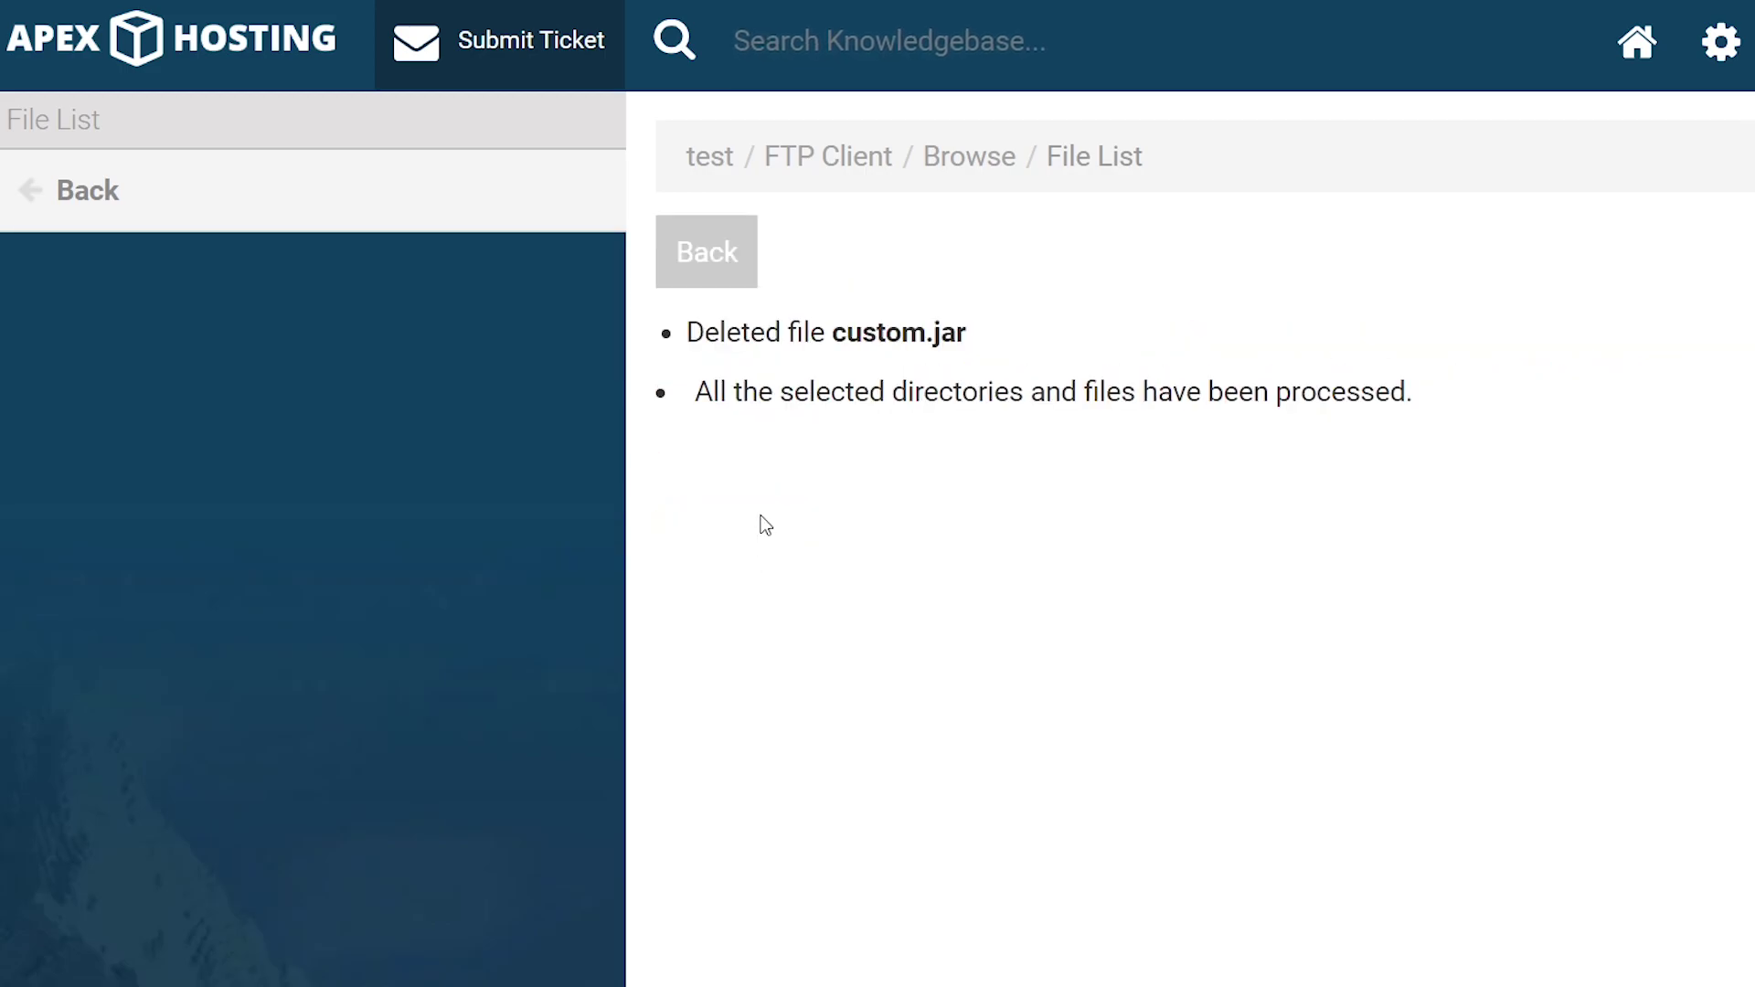
Go back to the file list and open the upload page for the jar folder
{"action": "left_click", "coordinate": [727, 263]}
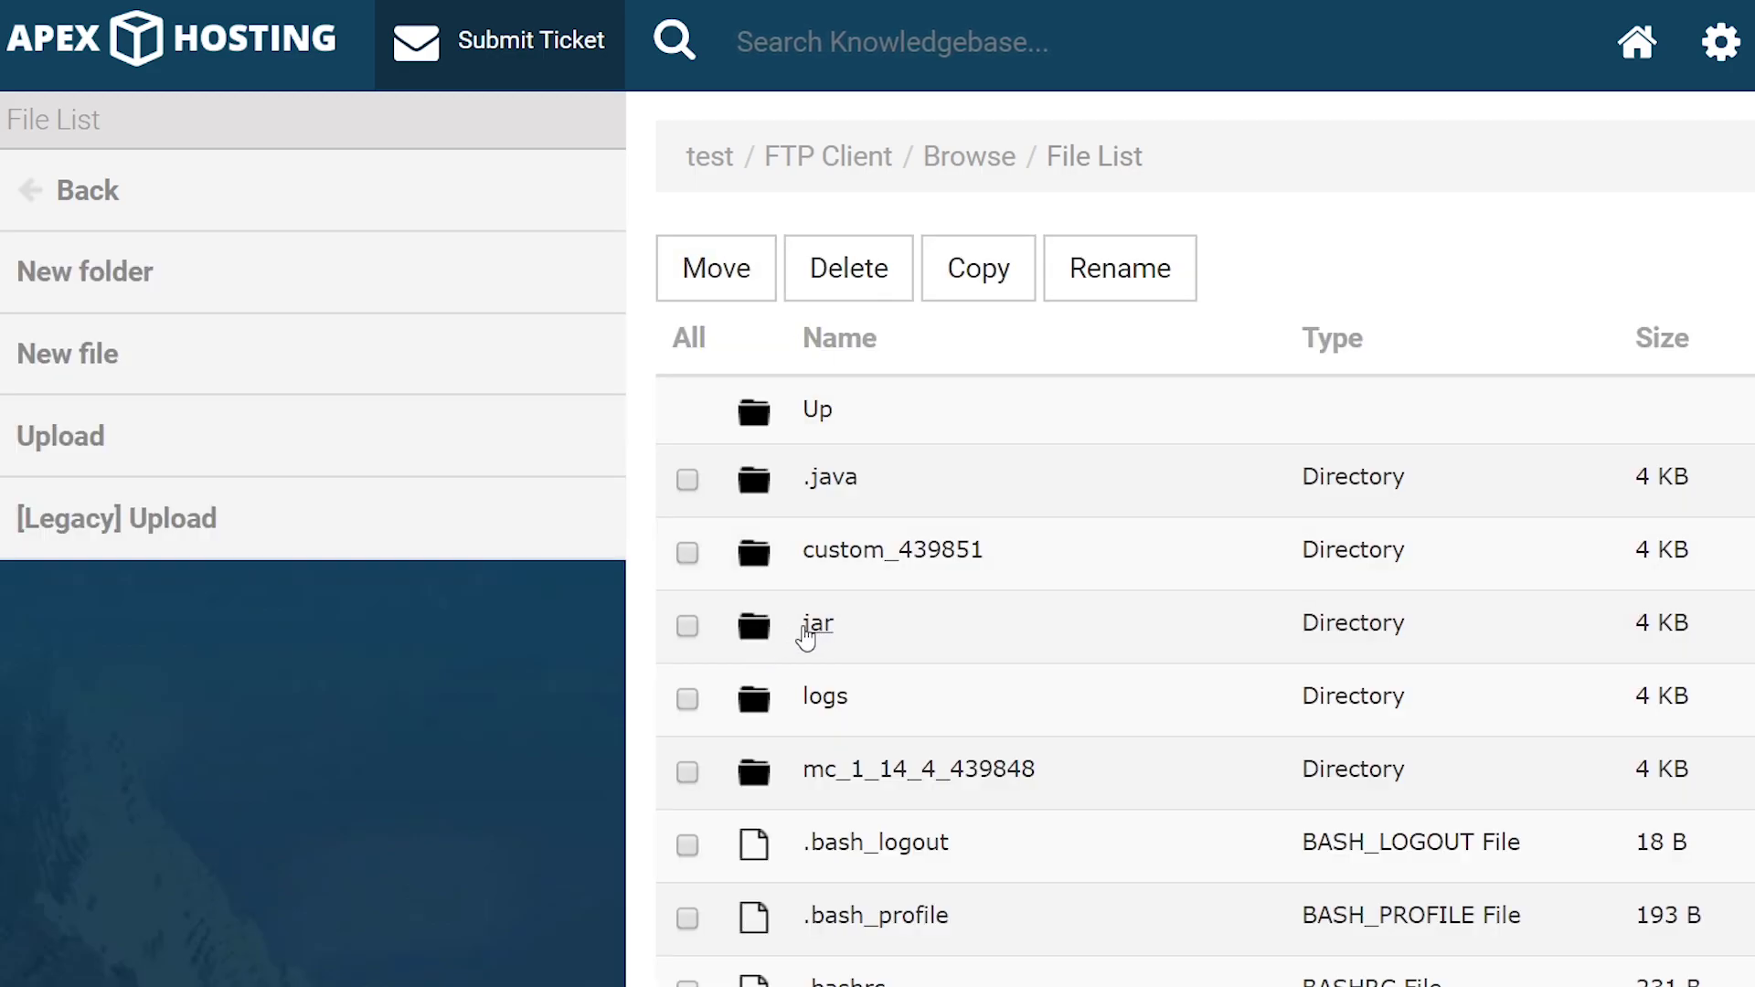
{"action": "left_click", "coordinate": [827, 629]}
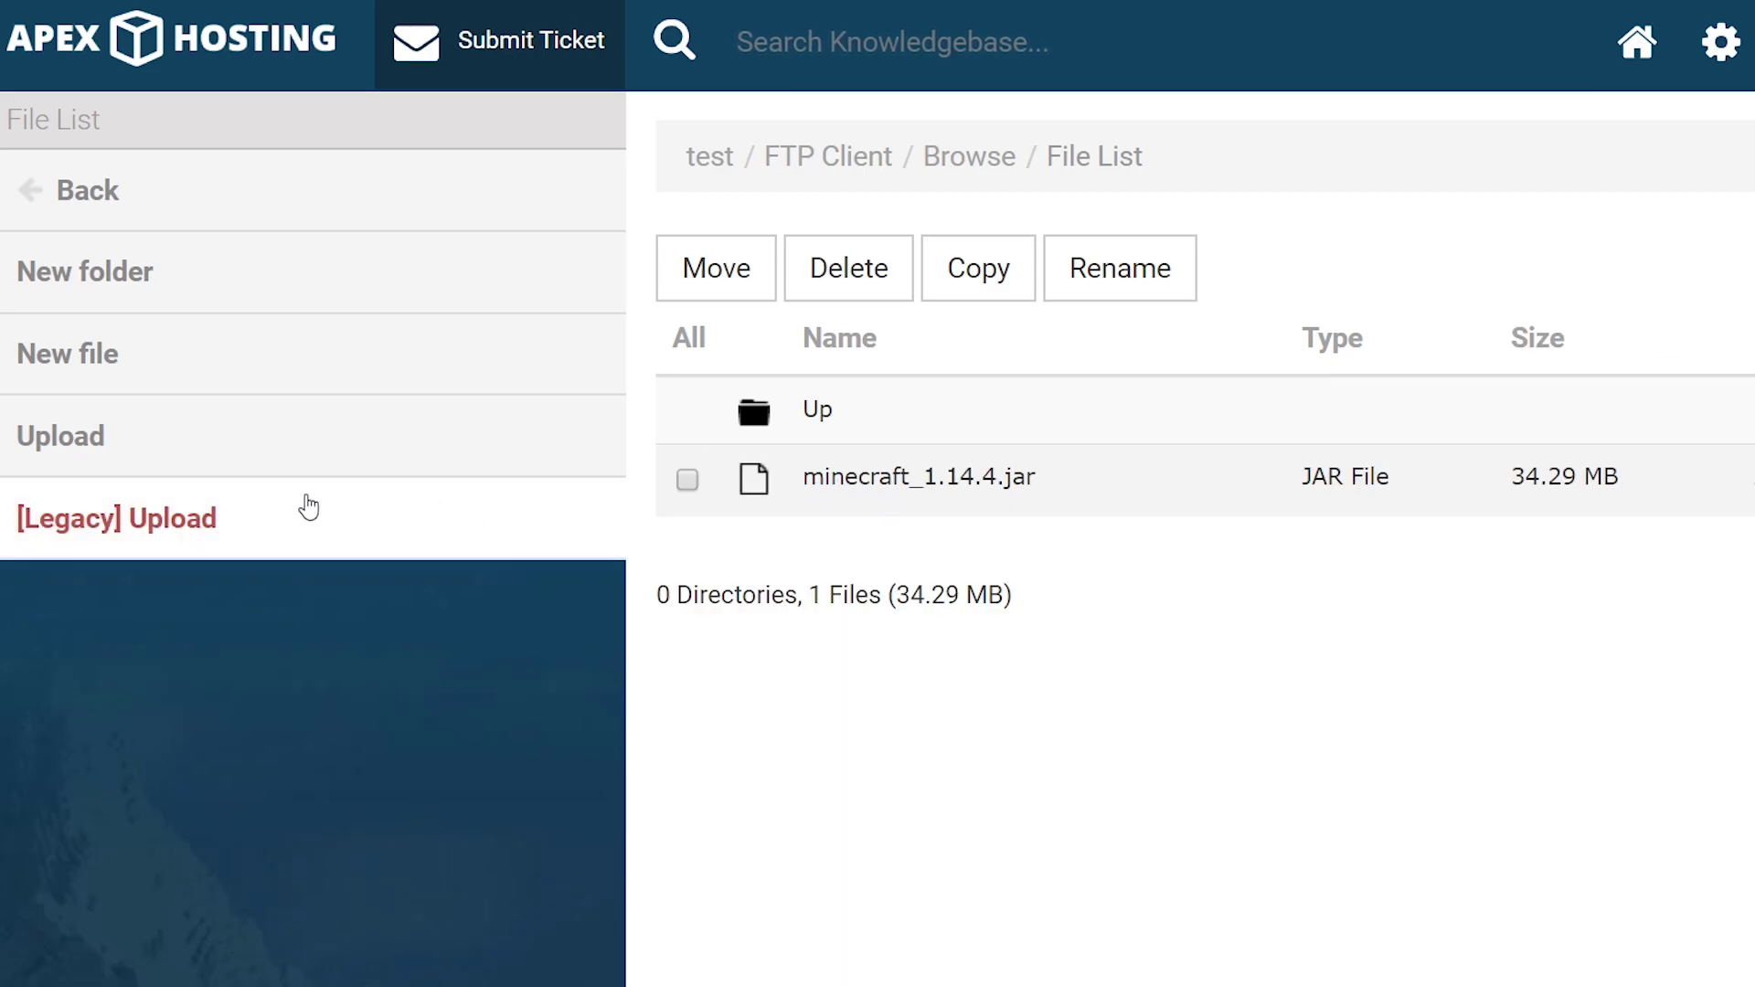
{"action": "left_click", "coordinate": [220, 417]}
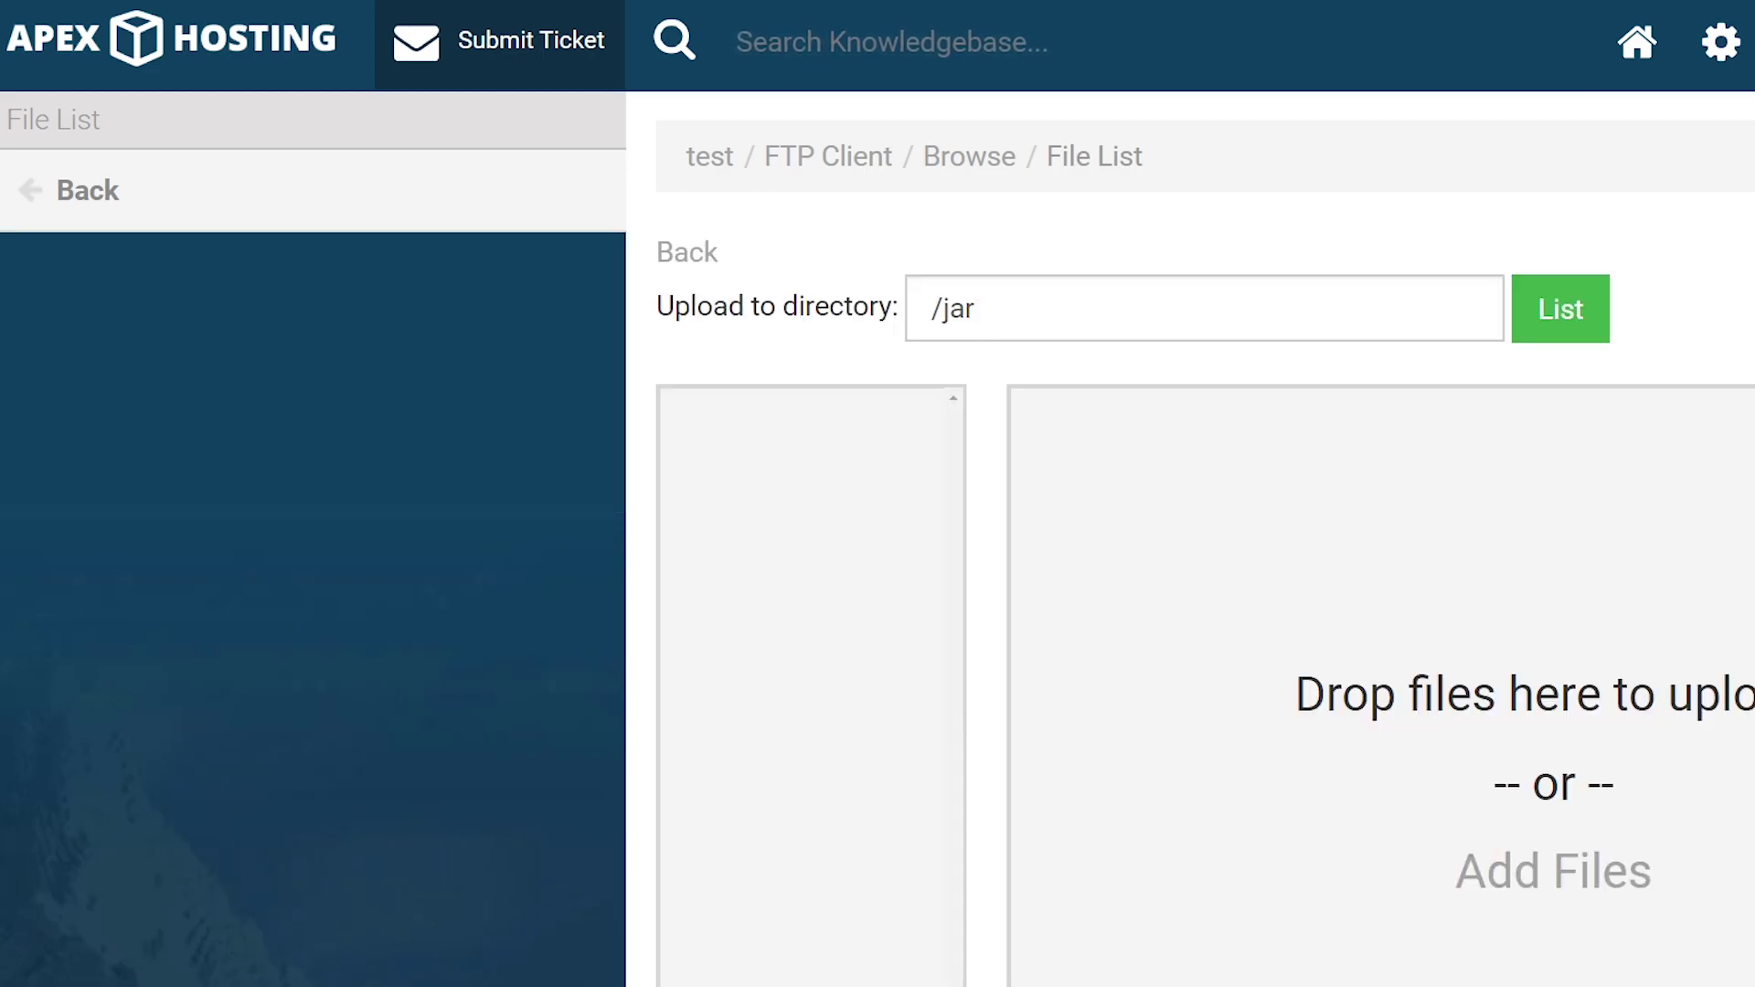
Rename the local Forge jar custom256 to custom and drag it into the /jar upload area
{"action": "key", "text": "alt+Tab"}
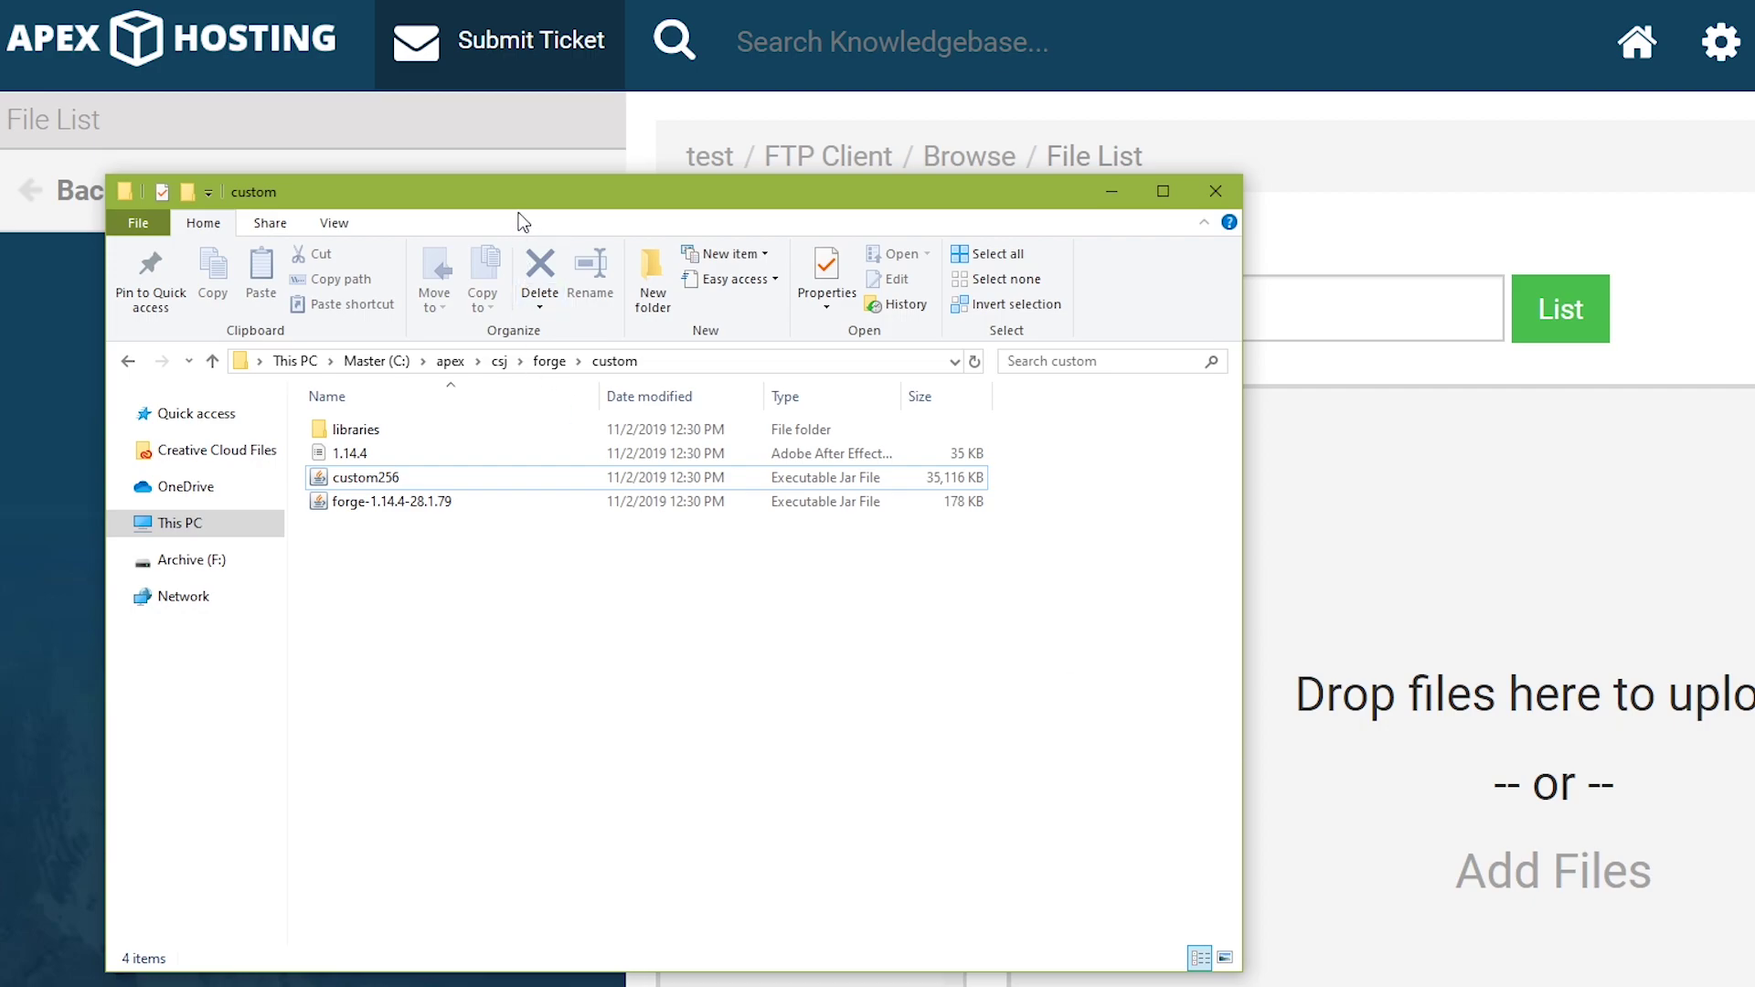
{"action": "left_click_drag", "start_coordinate": [464, 191], "coordinate": [407, 146]}
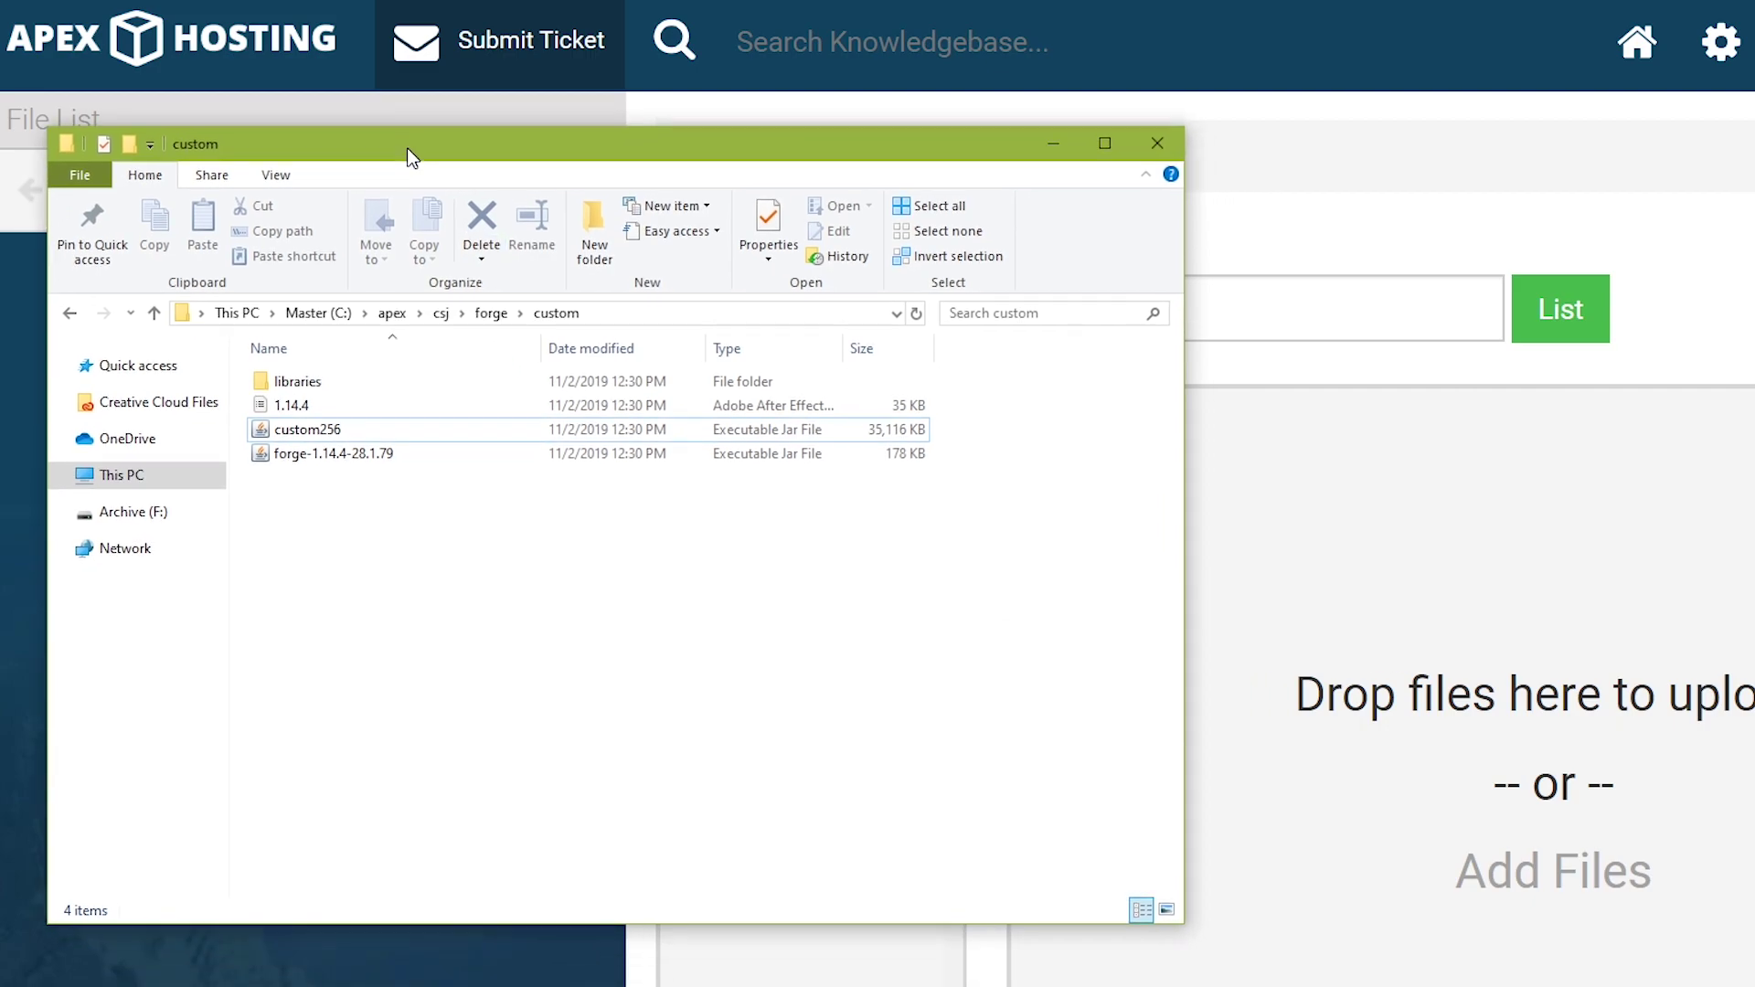
{"action": "left_click", "coordinate": [346, 431]}
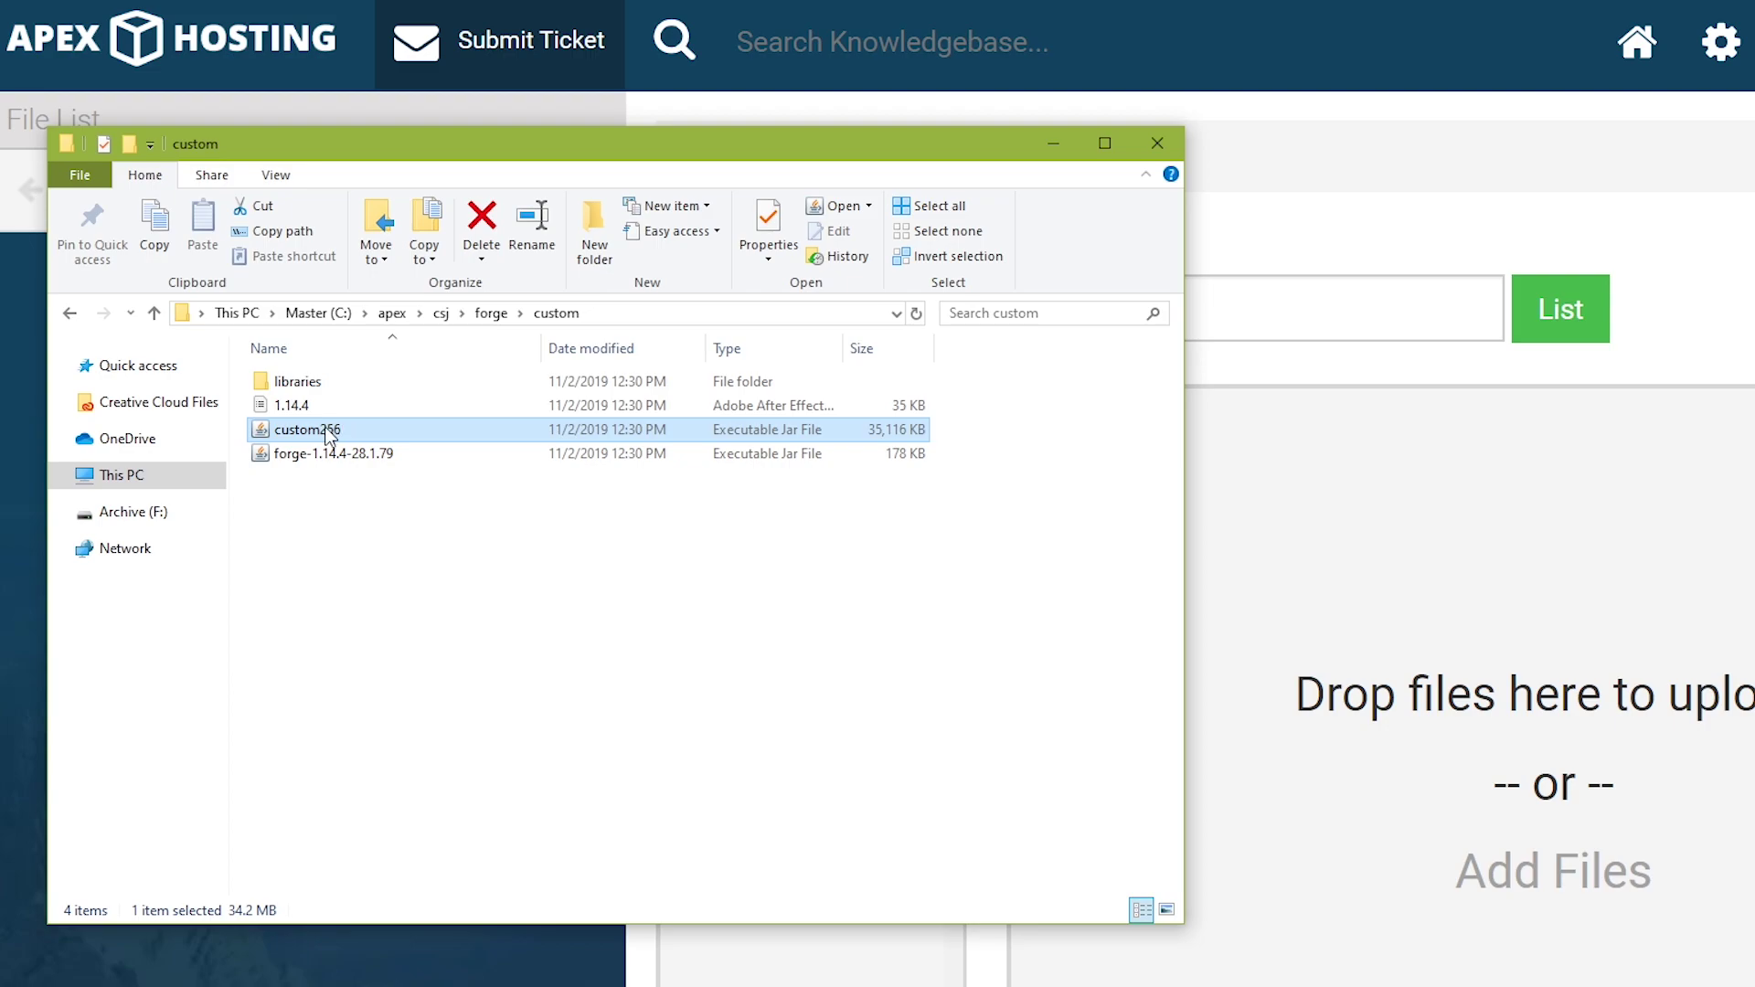
{"action": "right_click", "coordinate": [327, 433]}
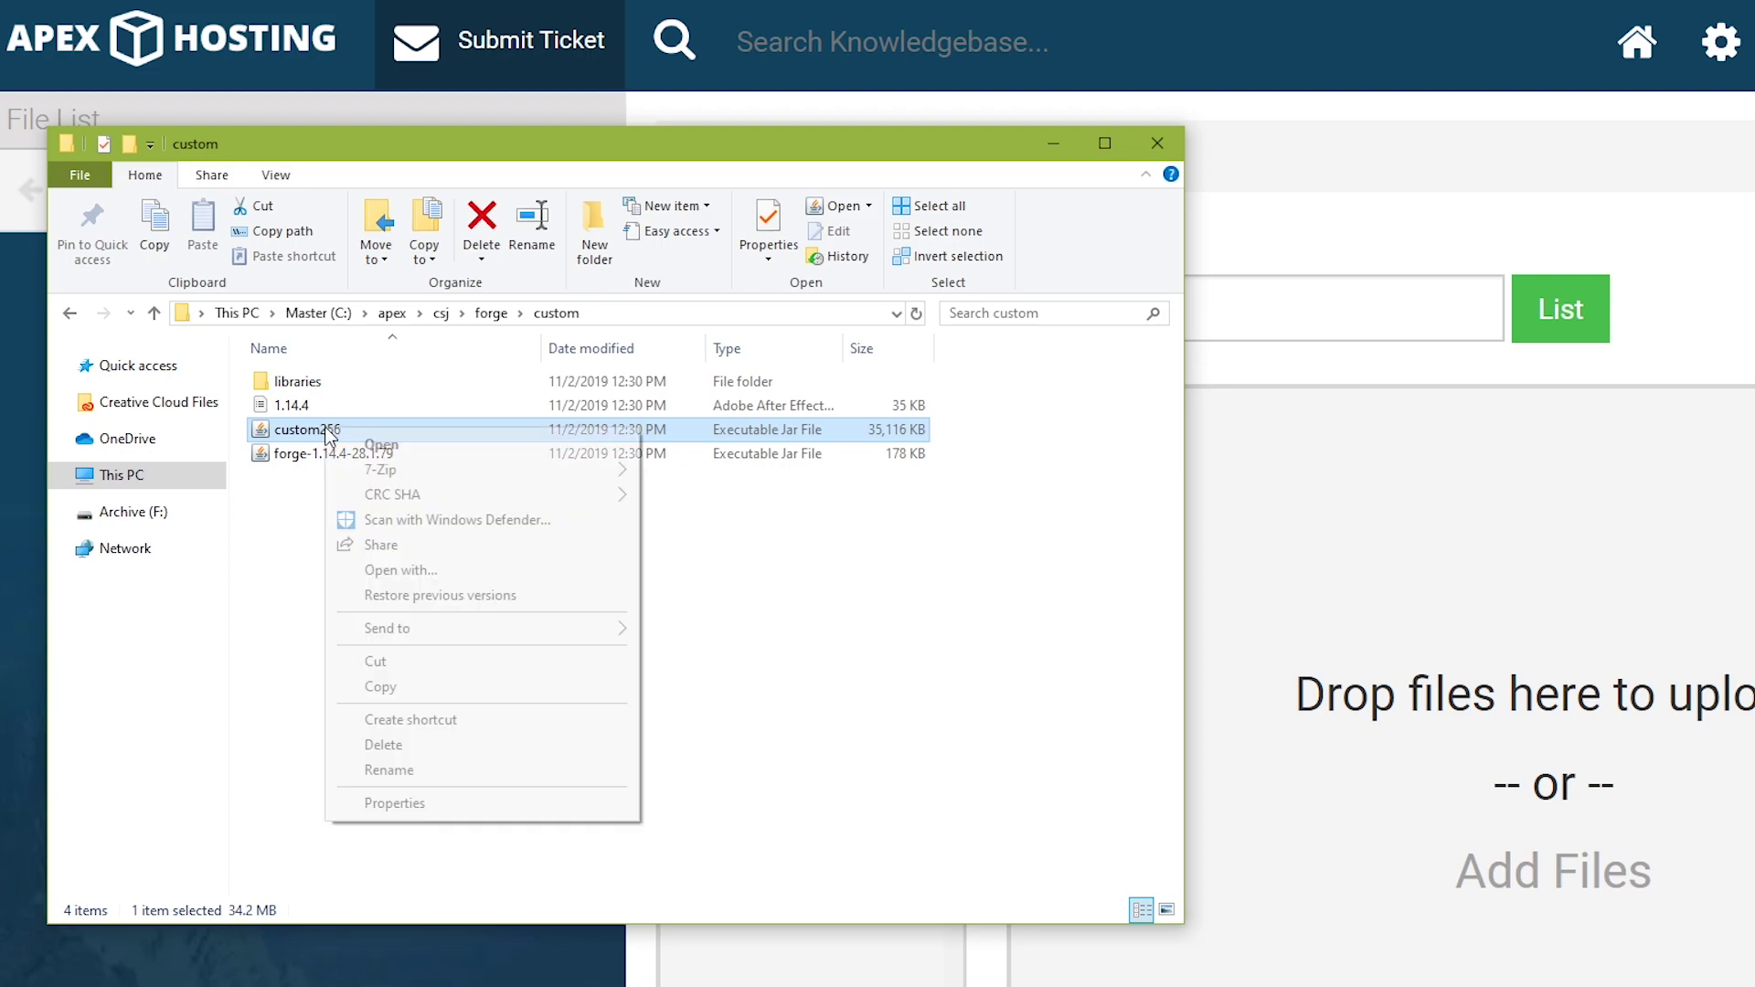
{"action": "left_click", "coordinate": [407, 776]}
{"action": "key", "text": "End"}
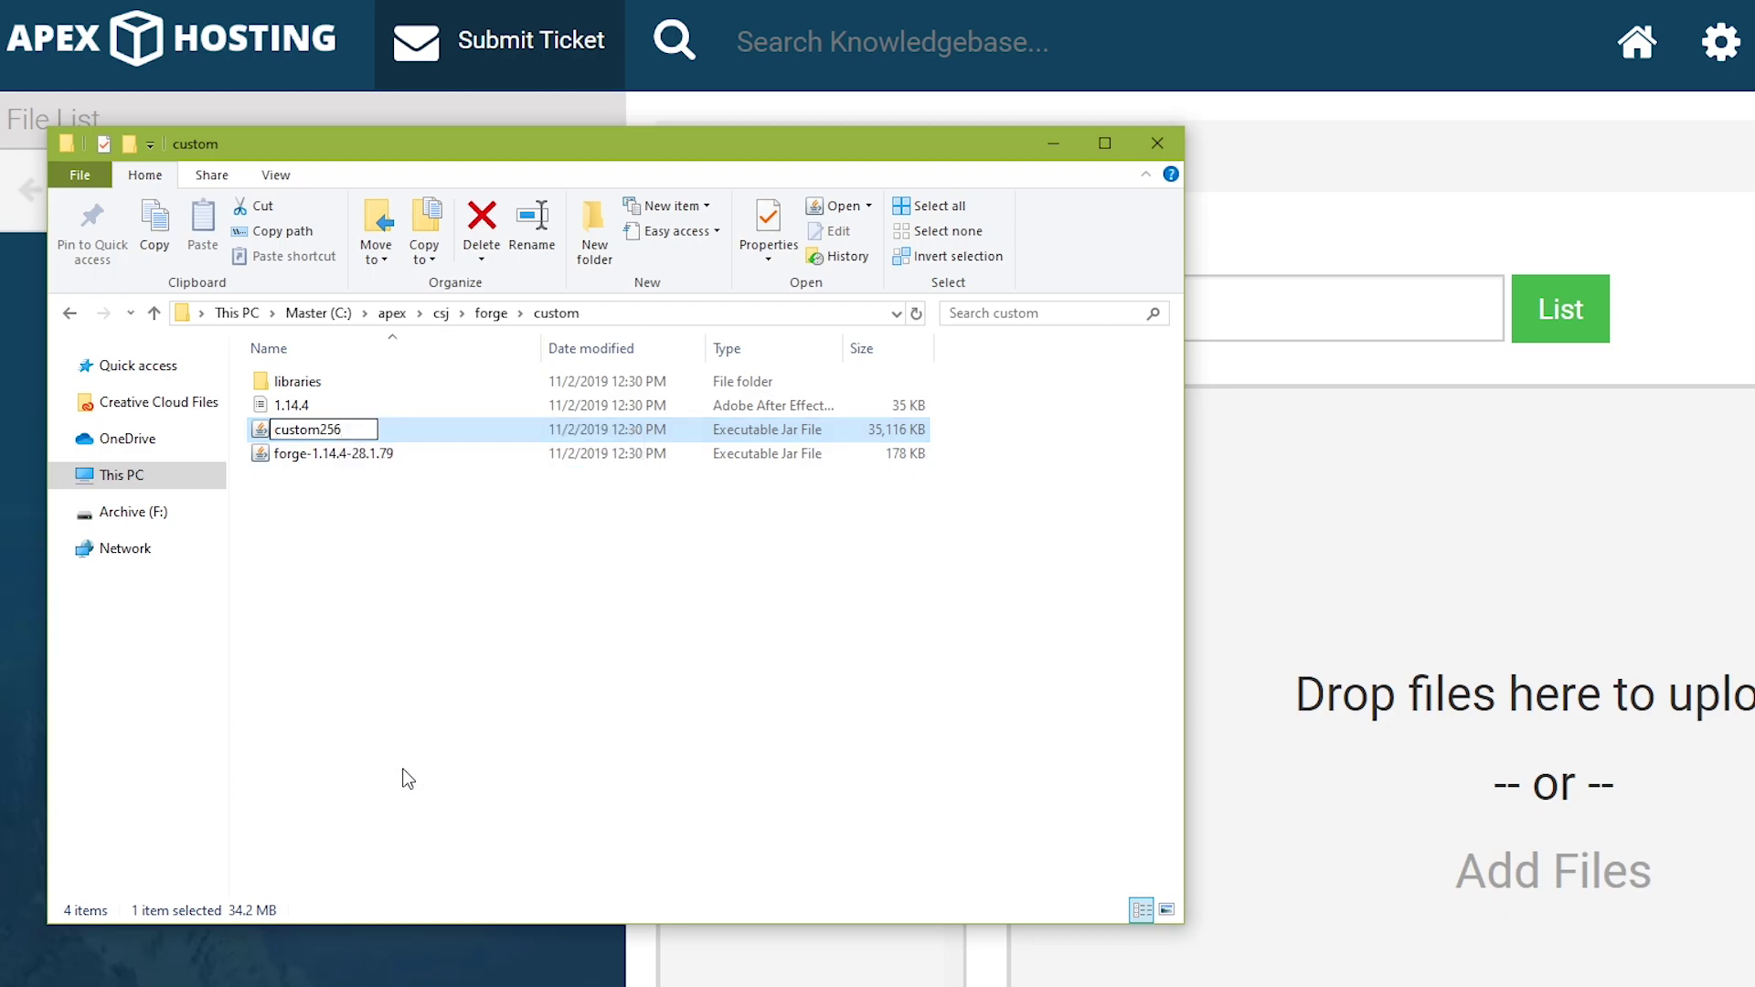
{"action": "key", "text": "BackSpace"}
{"action": "key", "text": "BackSpace"}
{"action": "key", "text": "BackSpace"}
{"action": "key", "text": "Return"}
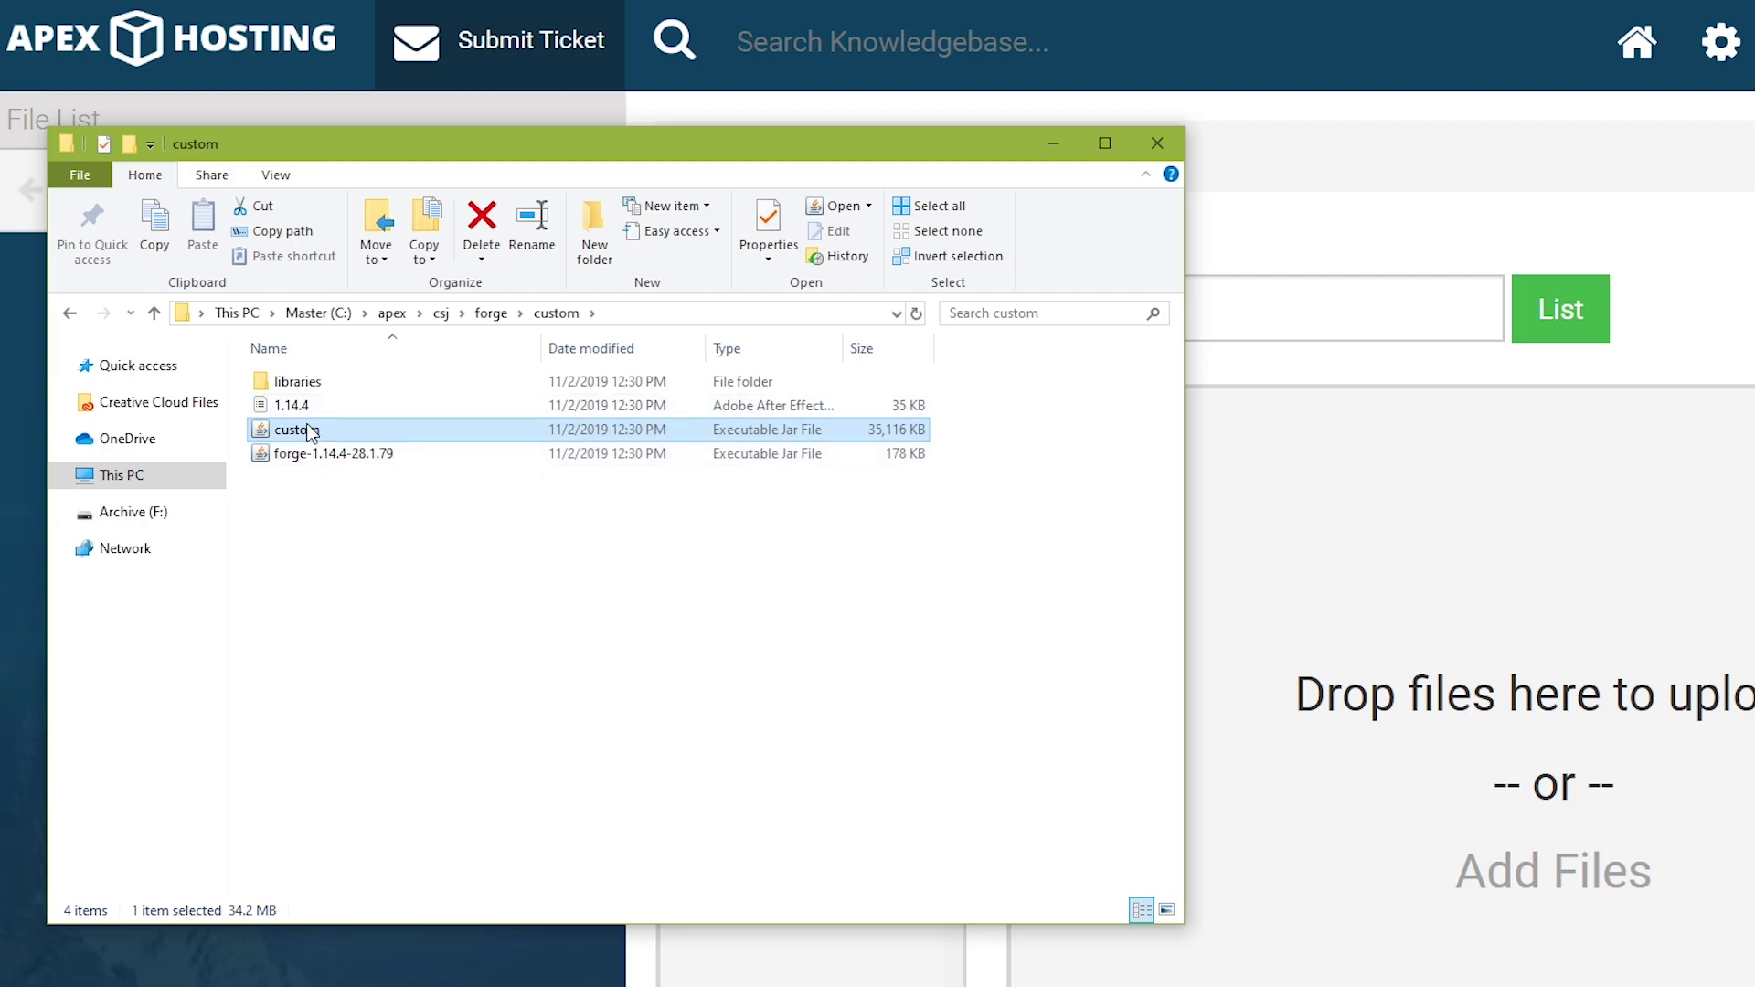
{"action": "left_click_drag", "start_coordinate": [310, 431], "coordinate": [1378, 852]}
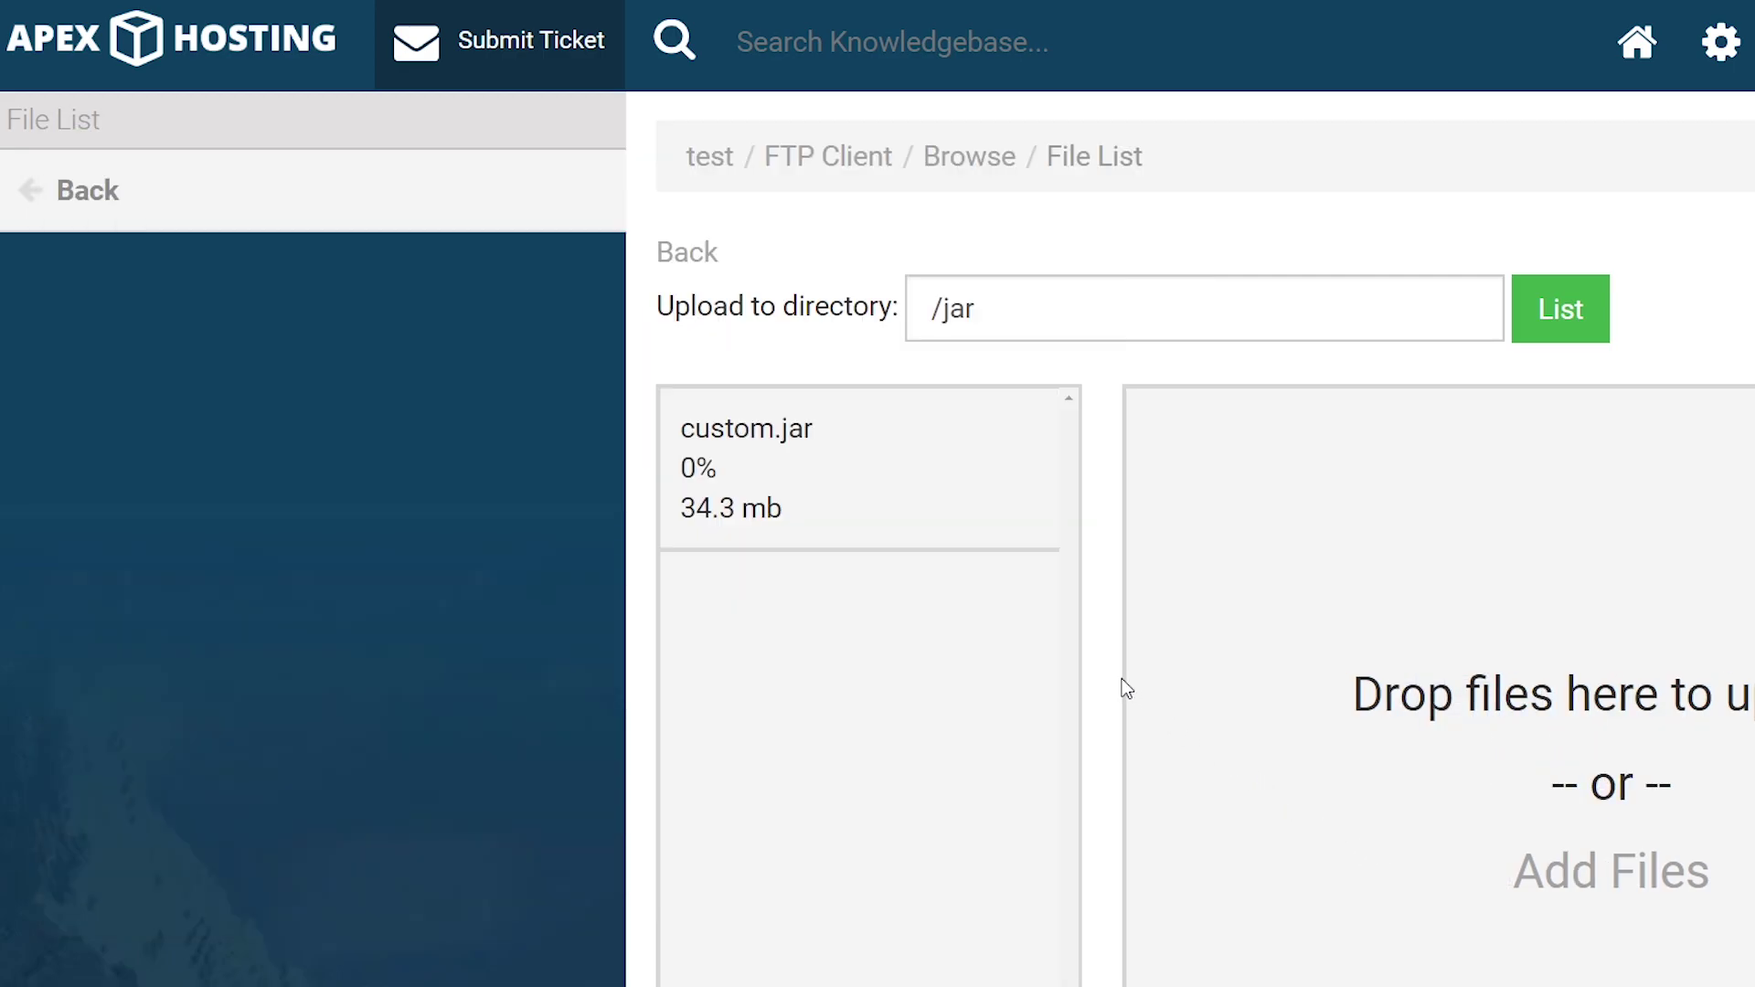
{"action": "key", "text": "F11"}
Watch the Test server console until it logs Startup Done (13.506s), then return to its overview
{"action": "left_click", "coordinate": [718, 165]}
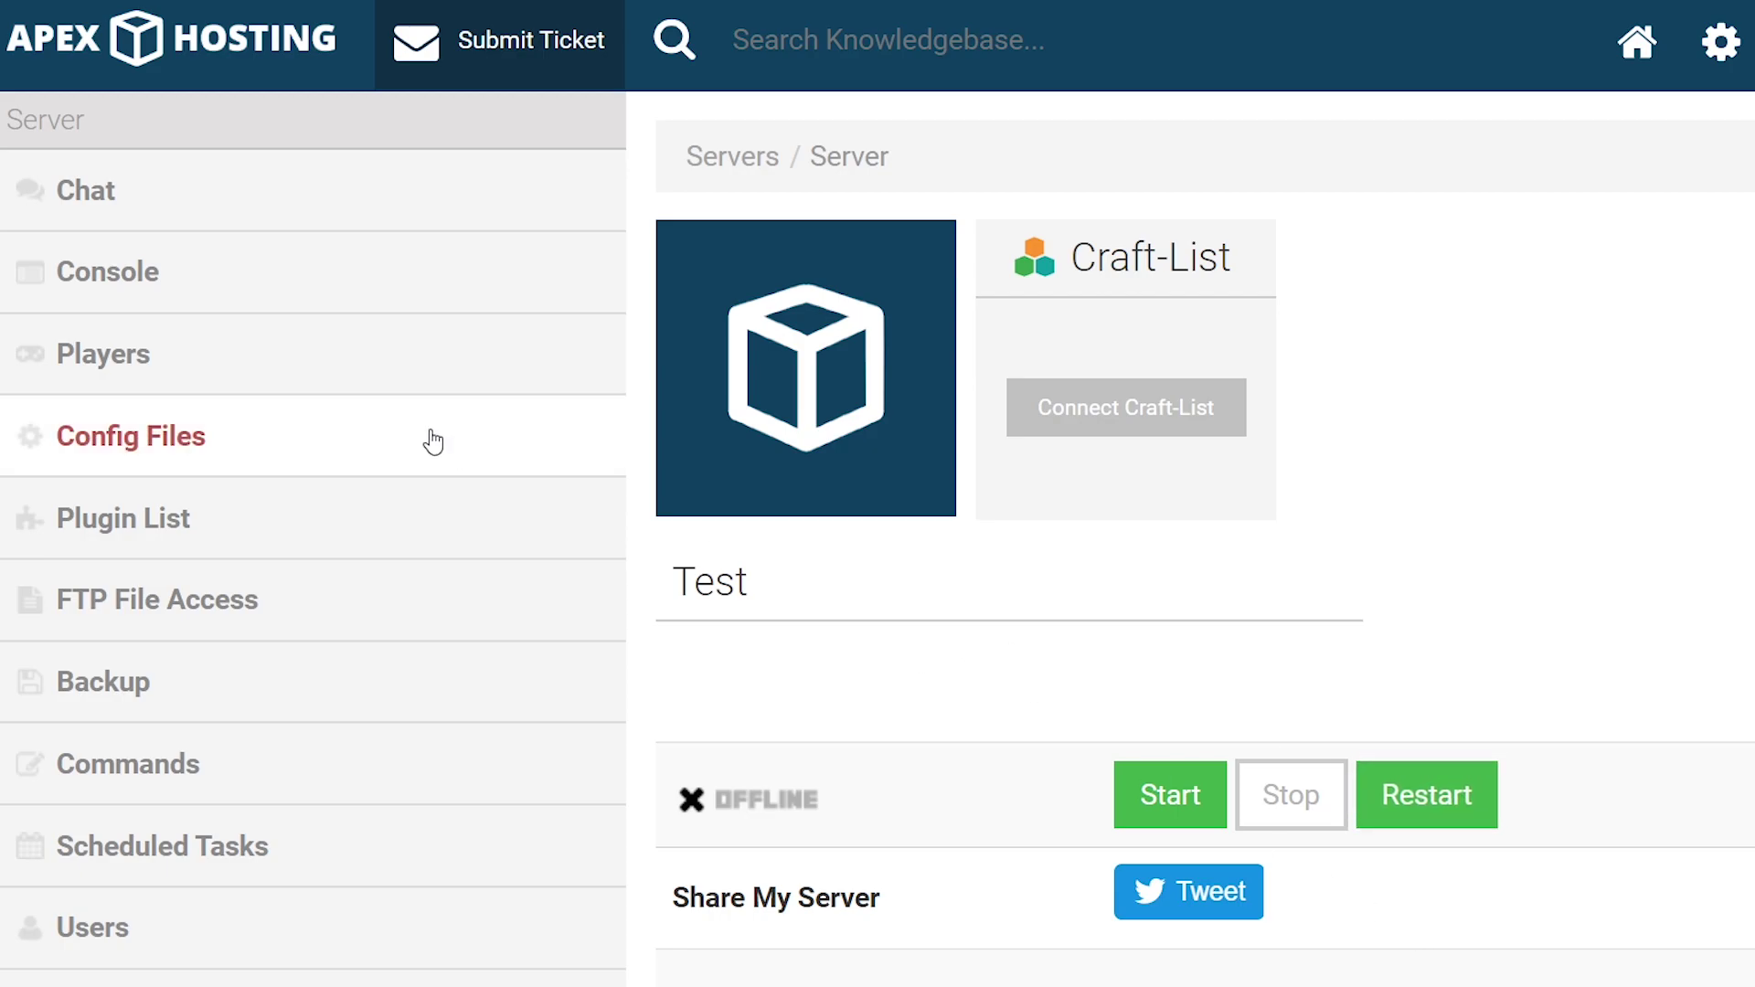
{"action": "left_click", "coordinate": [184, 293]}
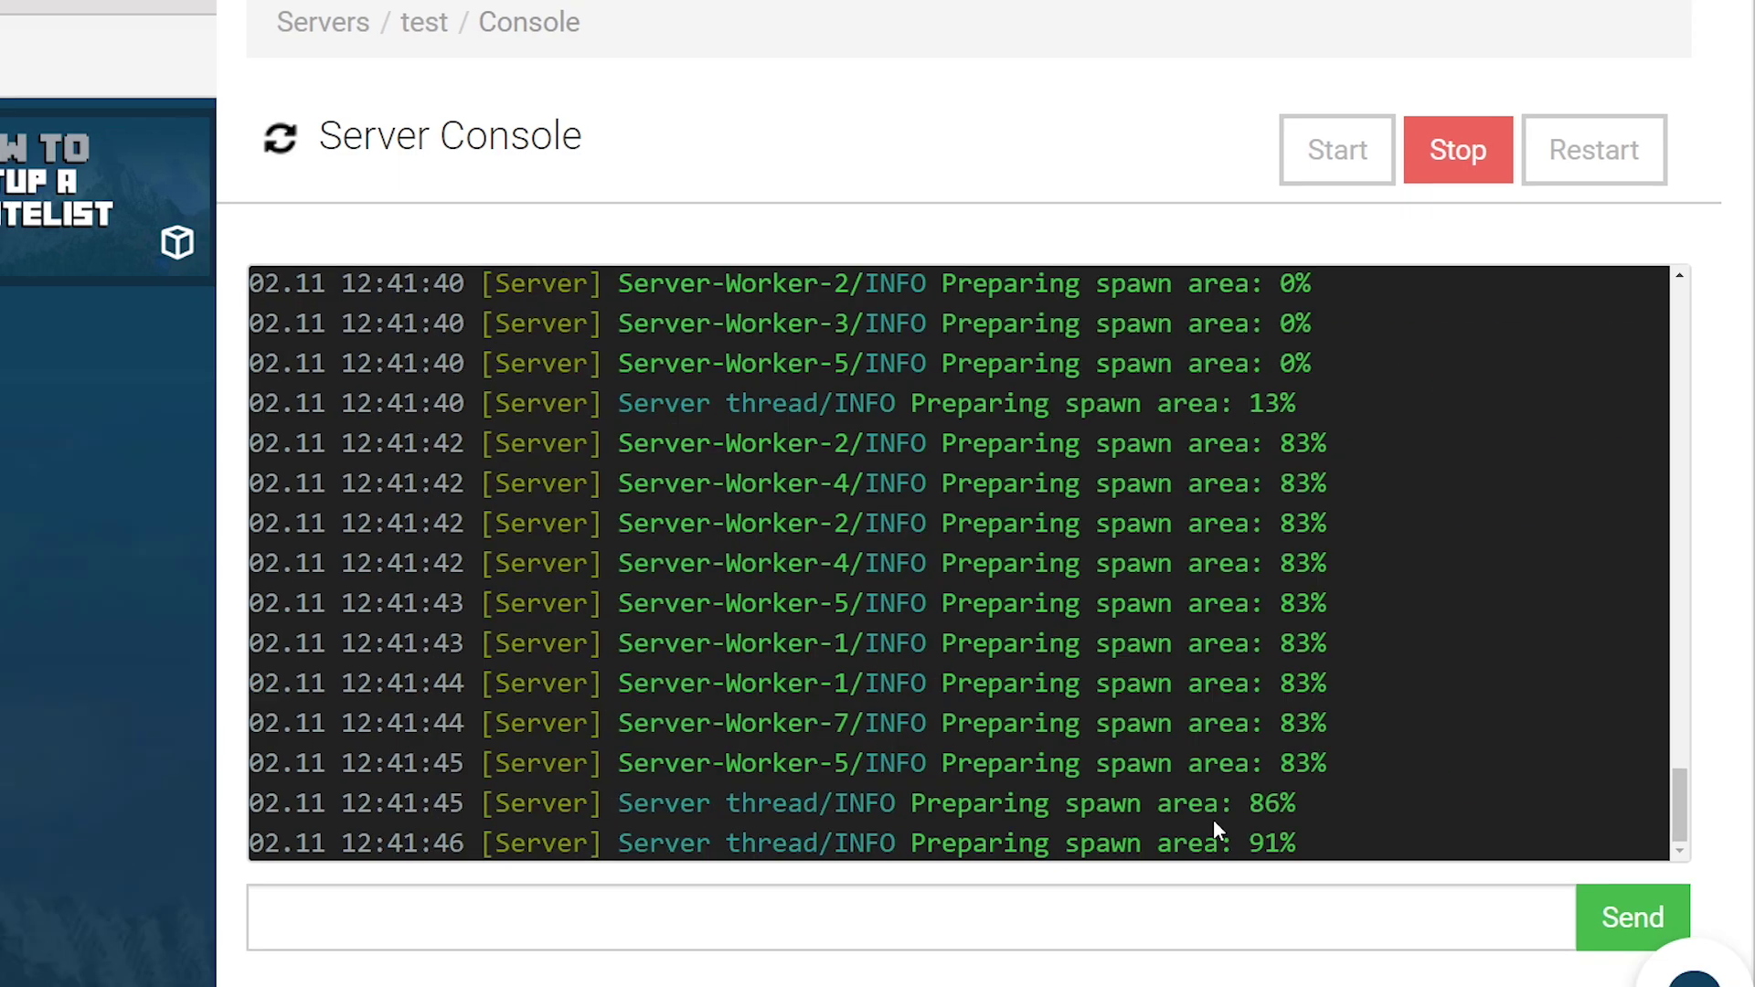
{"action": "left_click", "coordinate": [1051, 814]}
{"action": "scroll", "coordinate": [1153, 712], "scroll_direction": "down", "scroll_amount": 1}
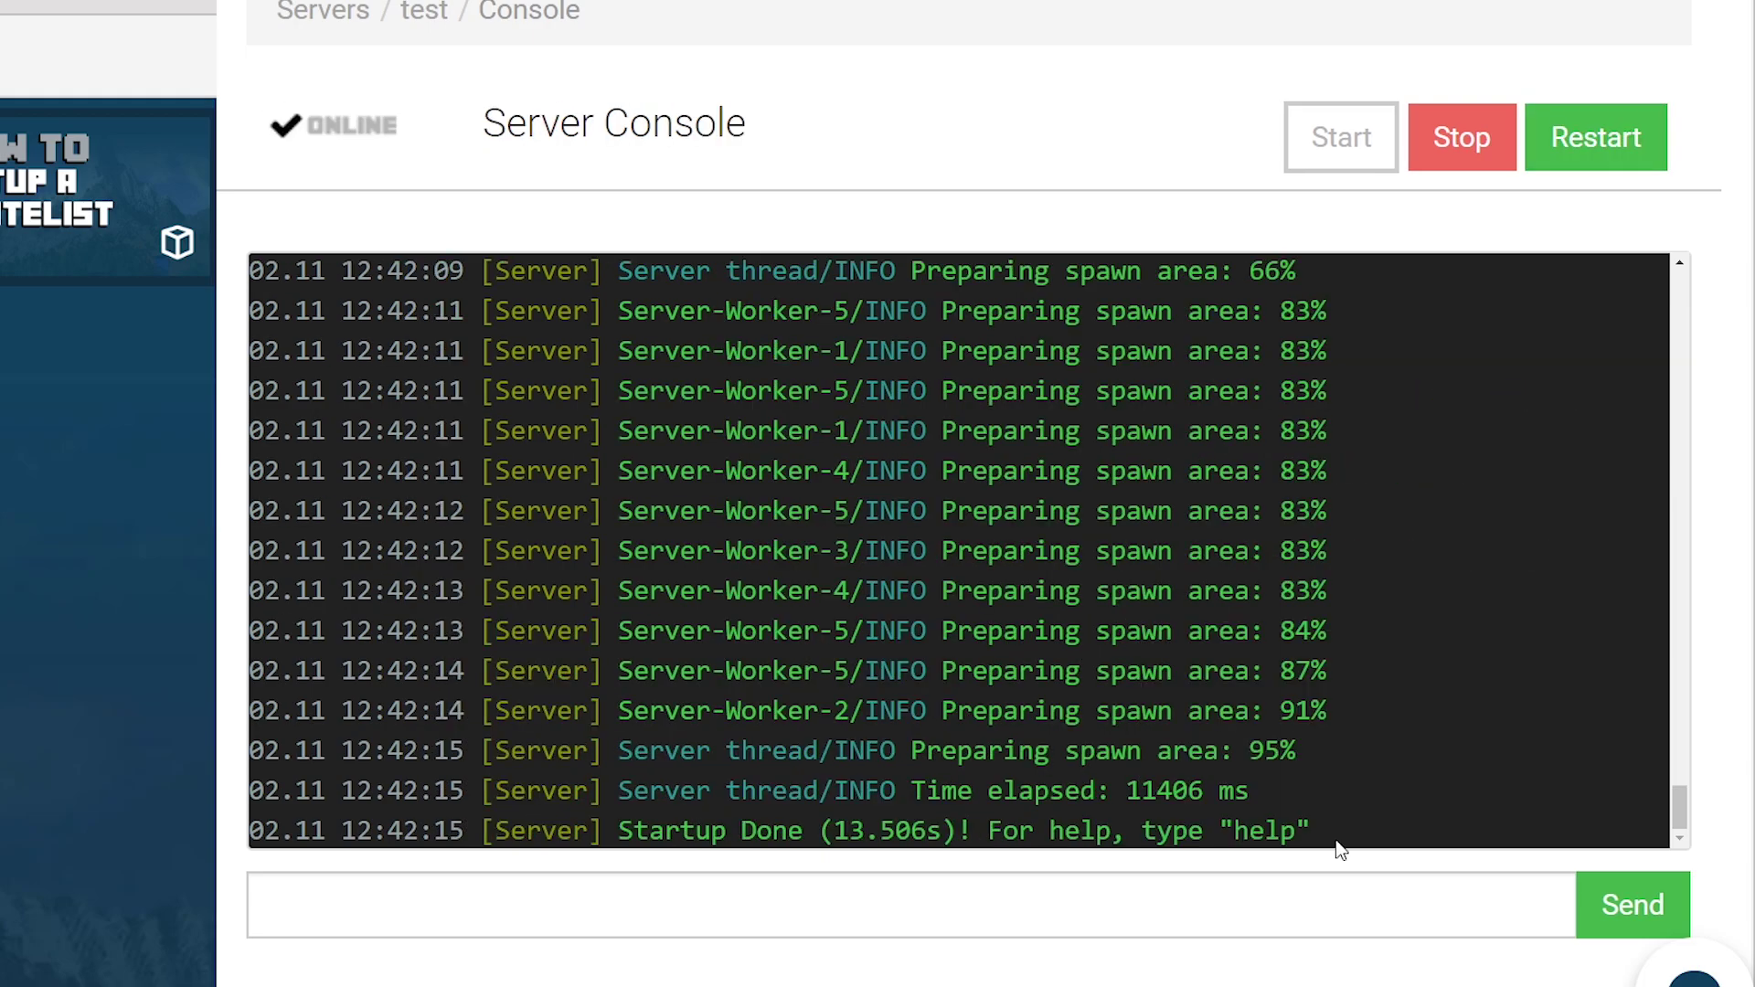
{"action": "left_click_drag", "start_coordinate": [1341, 851], "coordinate": [596, 832]}
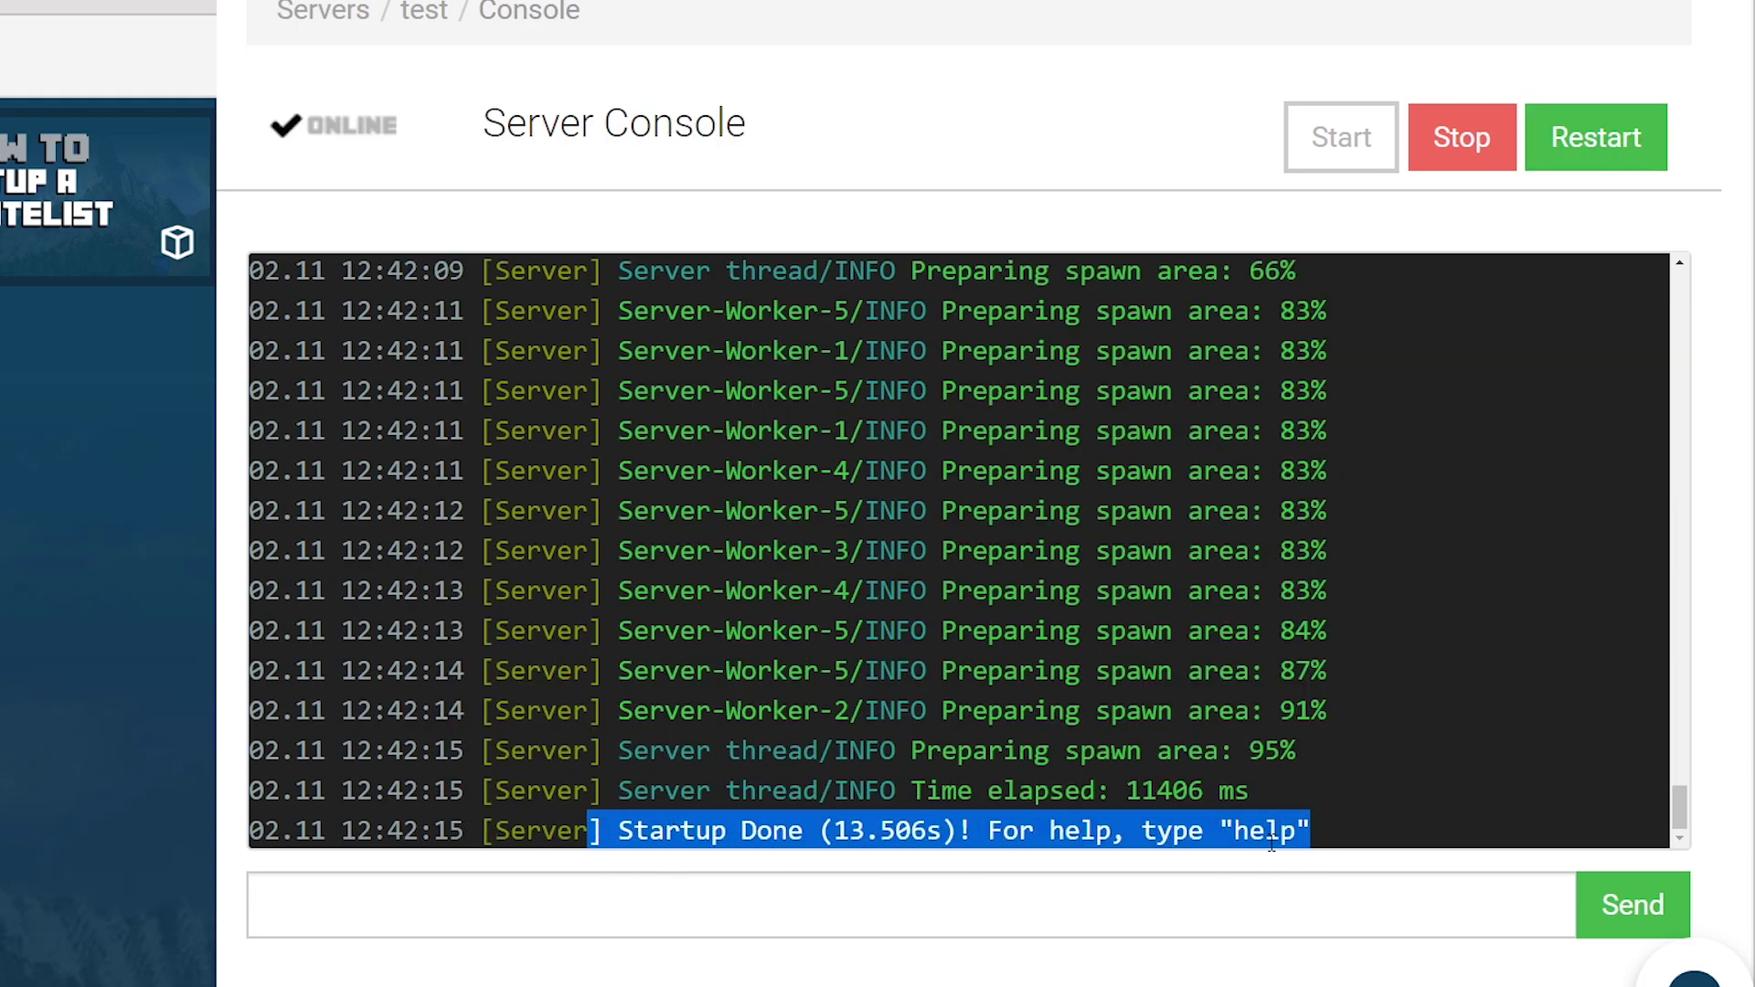
{"action": "left_click", "coordinate": [1329, 821]}
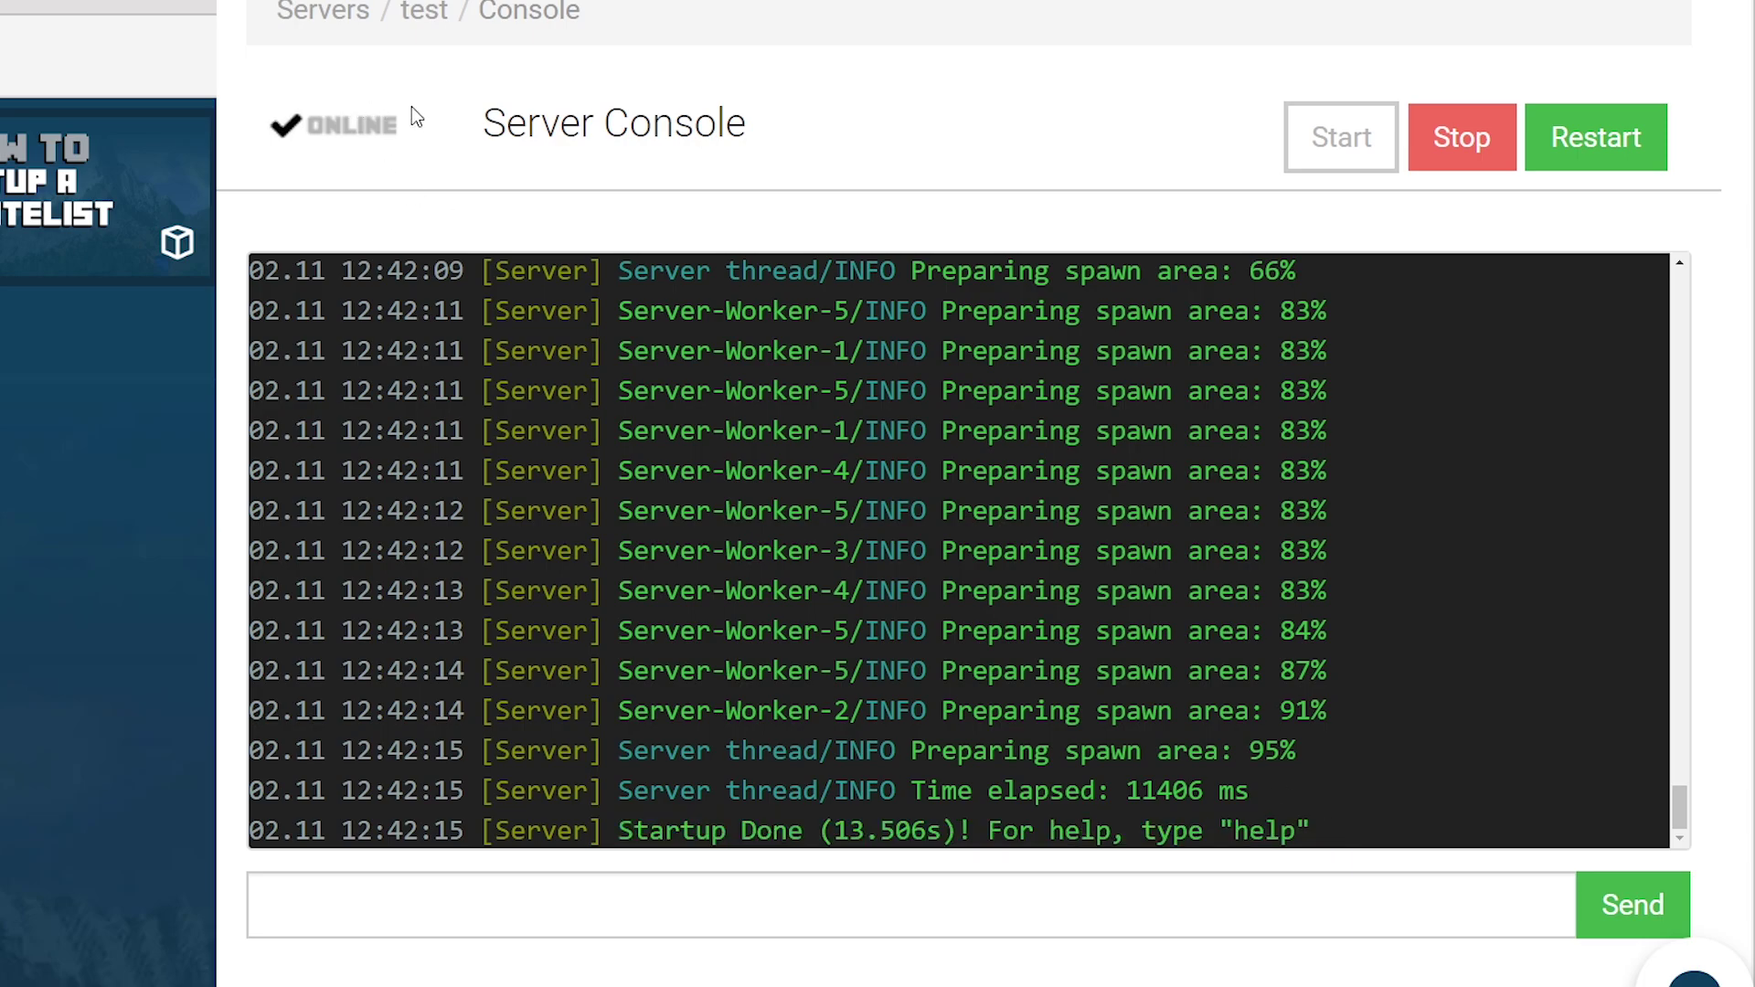
{"action": "left_click", "coordinate": [418, 14]}
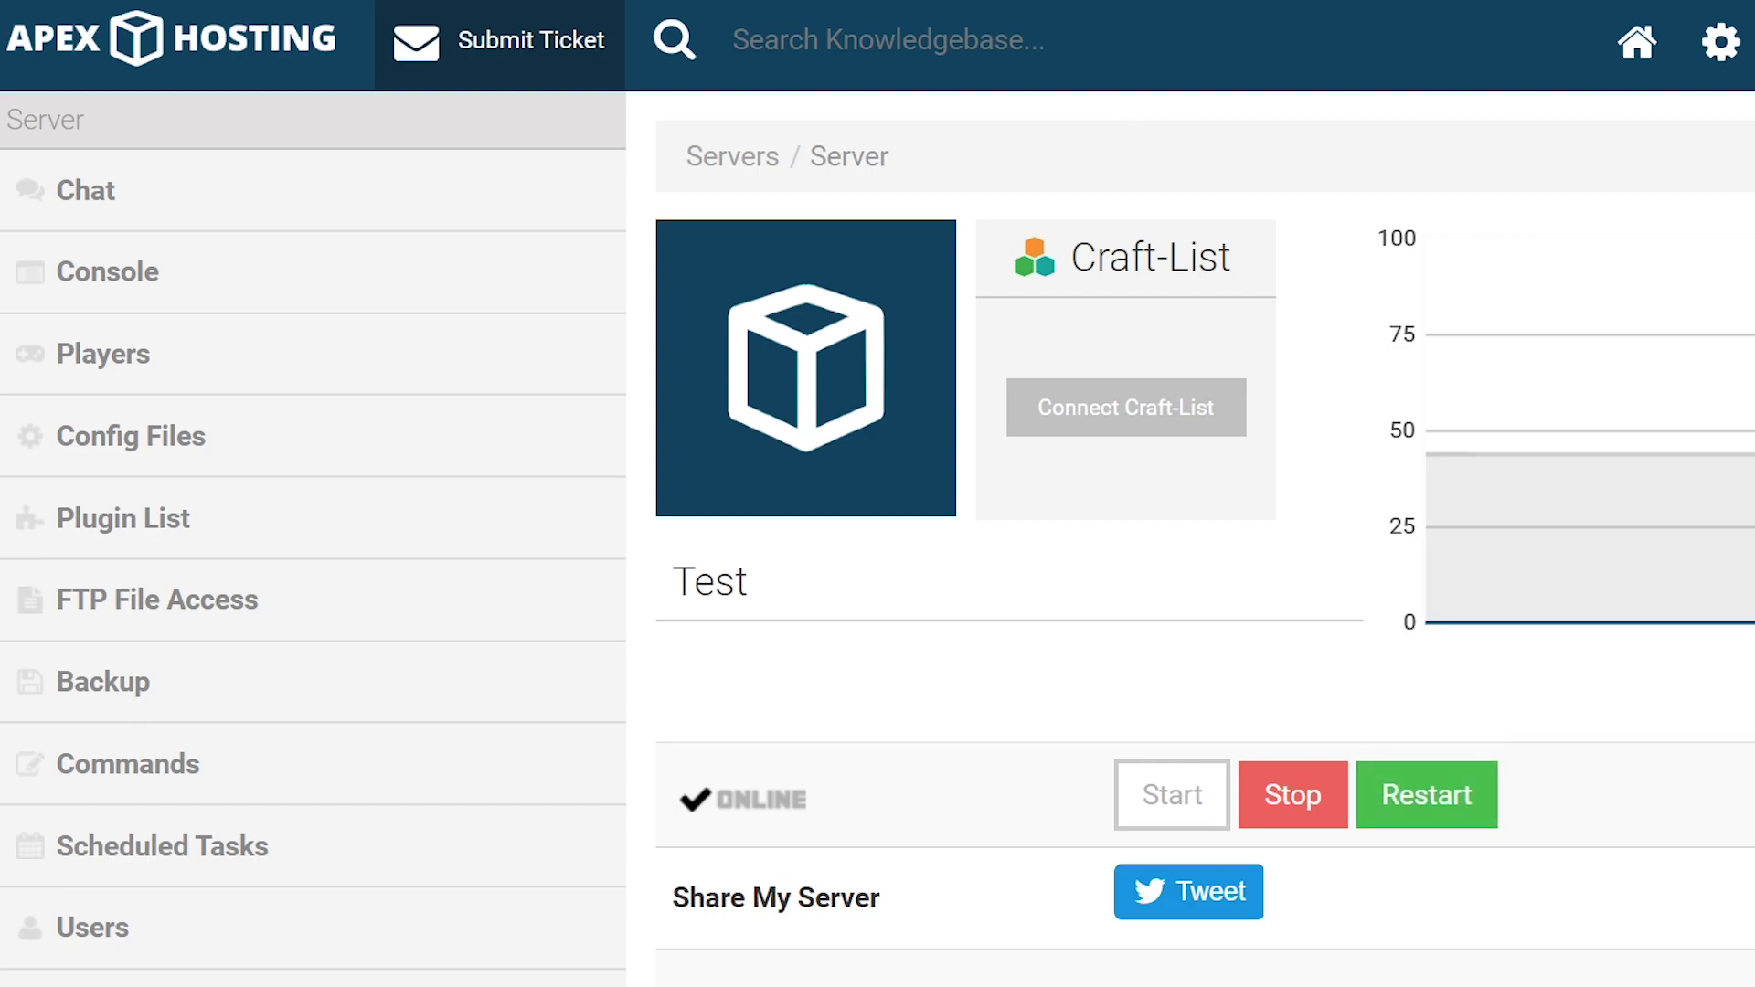